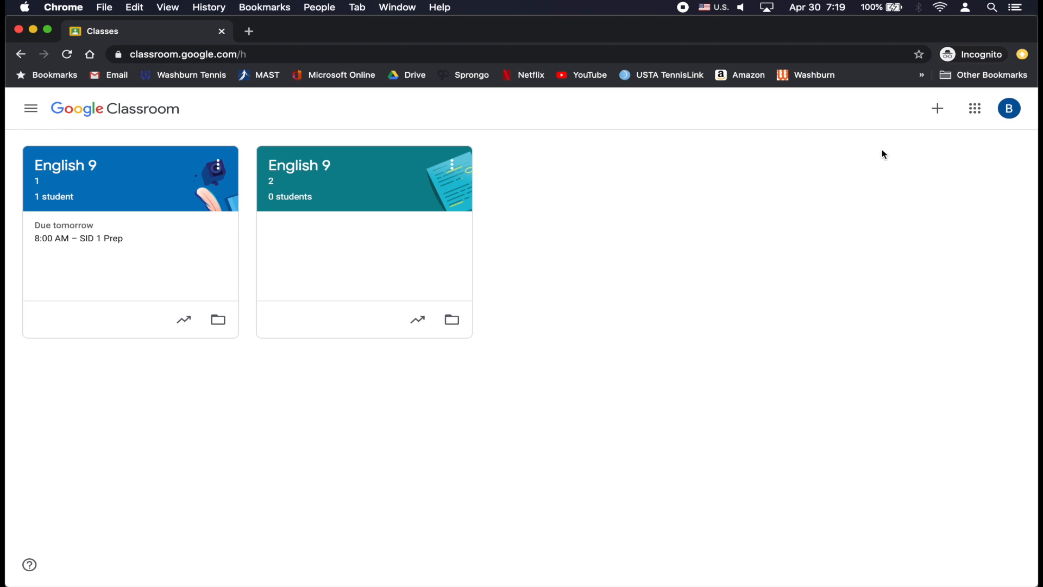
{"action": "left_click", "coordinate": [938, 111]}
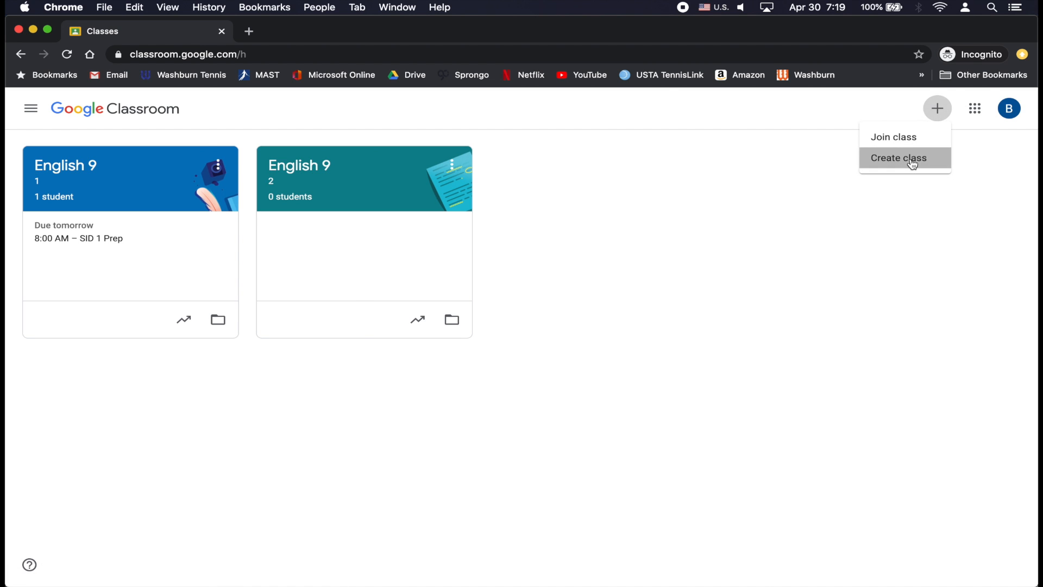
{"action": "left_click", "coordinate": [912, 164]}
{"action": "left_click", "coordinate": [593, 408]}
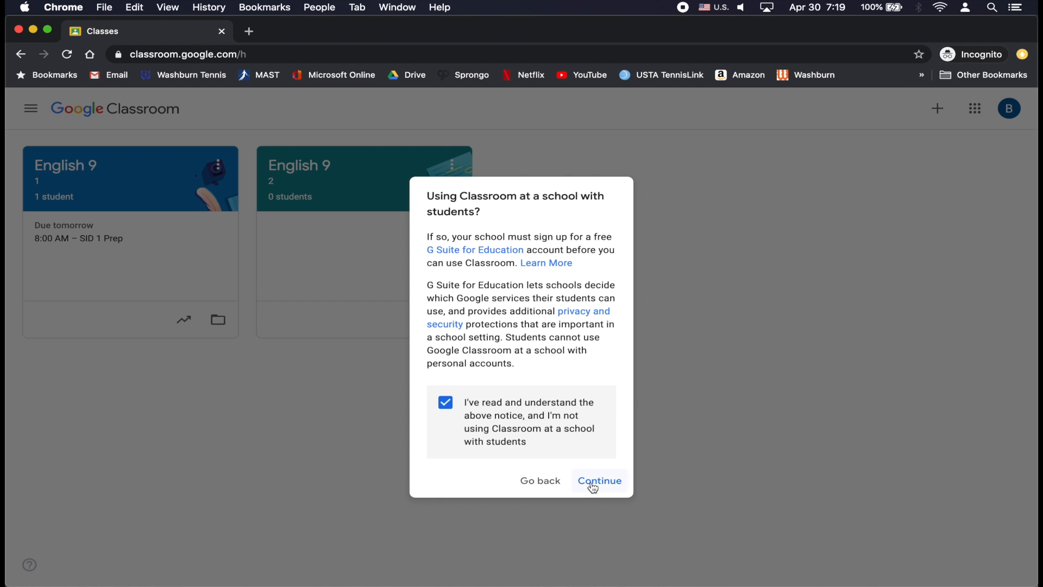
{"action": "left_click", "coordinate": [596, 481]}
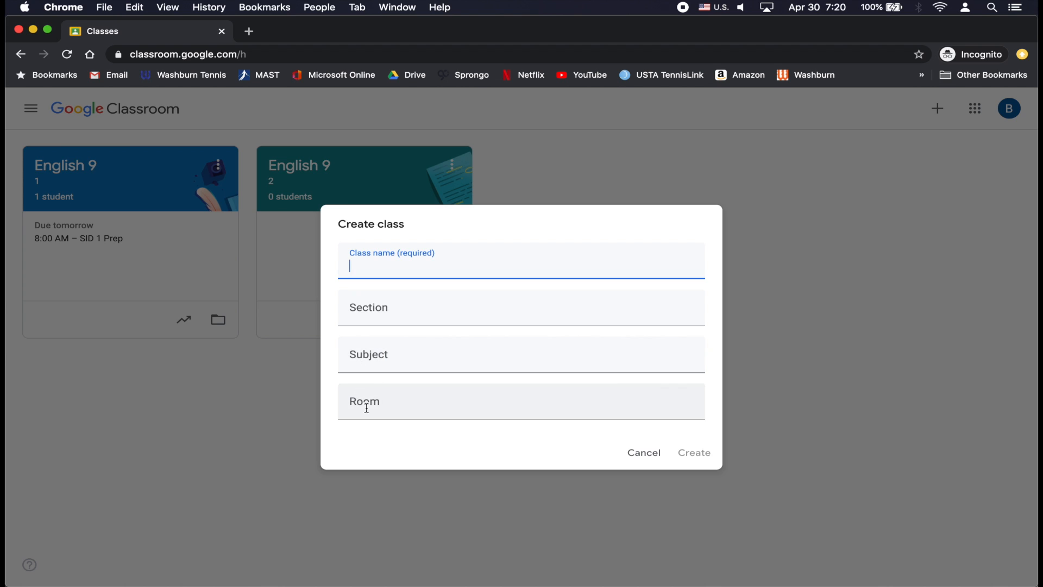
{"action": "left_click", "coordinate": [648, 449]}
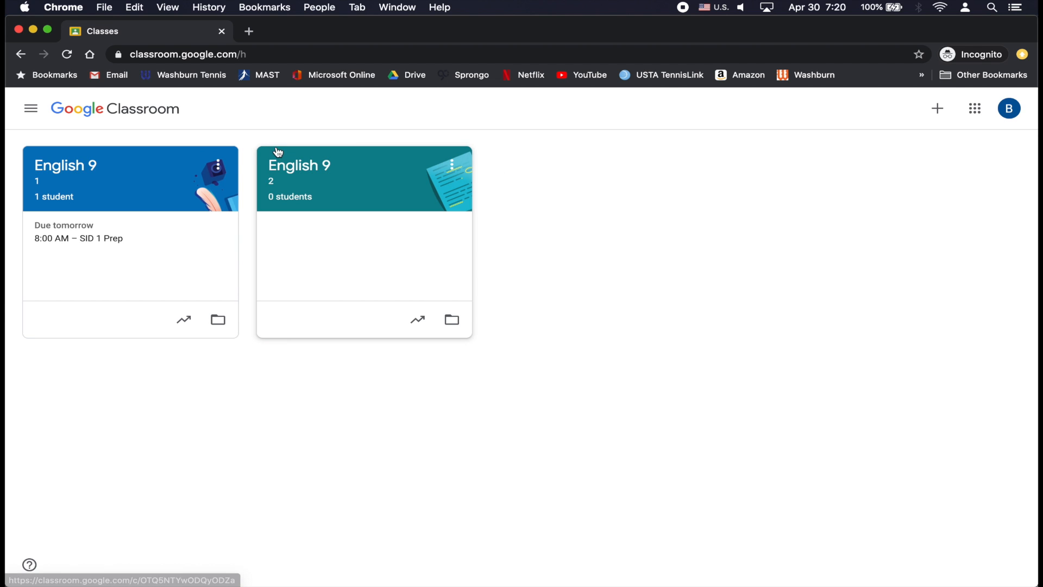
In the English 9 section 1 class, post the announcement "Remember to complete your assignment" to all students.
{"action": "left_click", "coordinate": [73, 169]}
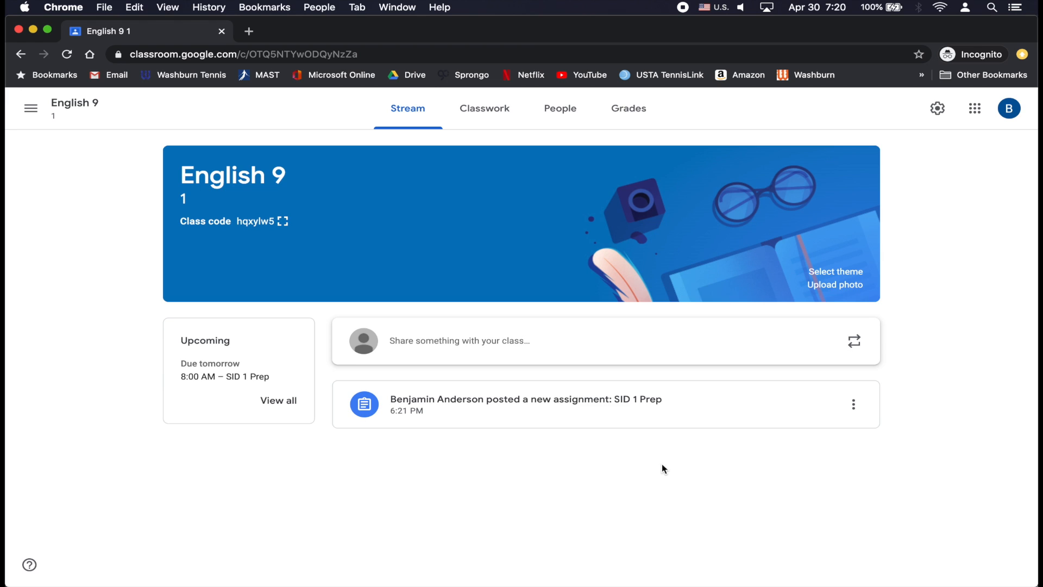
{"action": "left_click", "coordinate": [458, 341]}
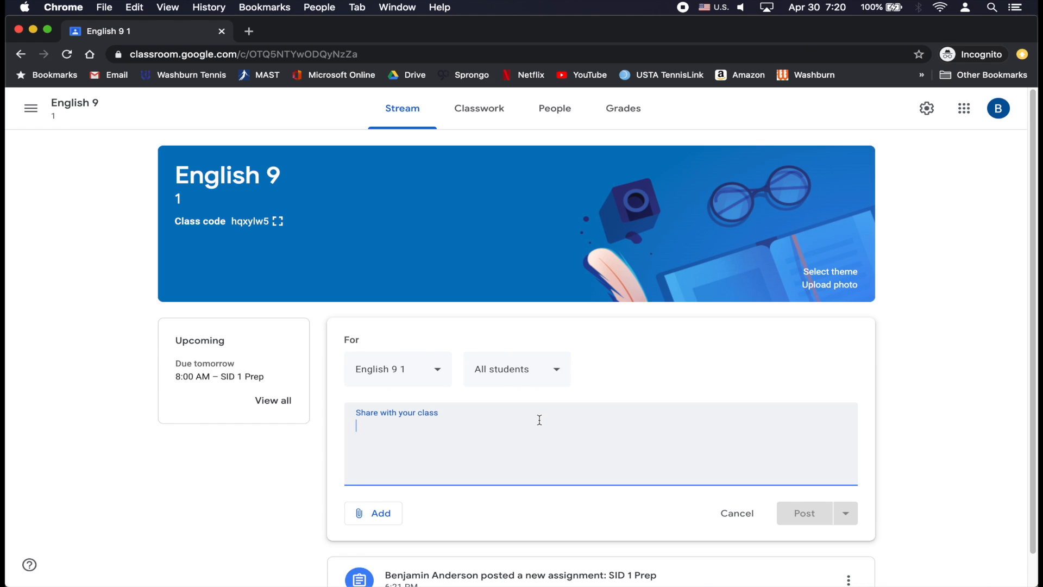
{"action": "type", "text": "Remember to "}
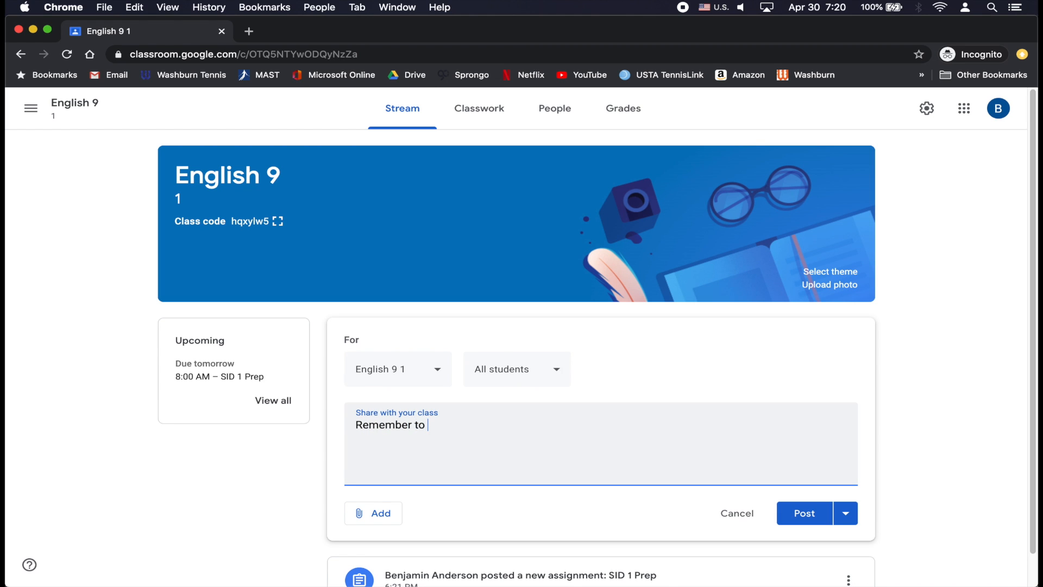
{"action": "type", "text": "complete your assignment"}
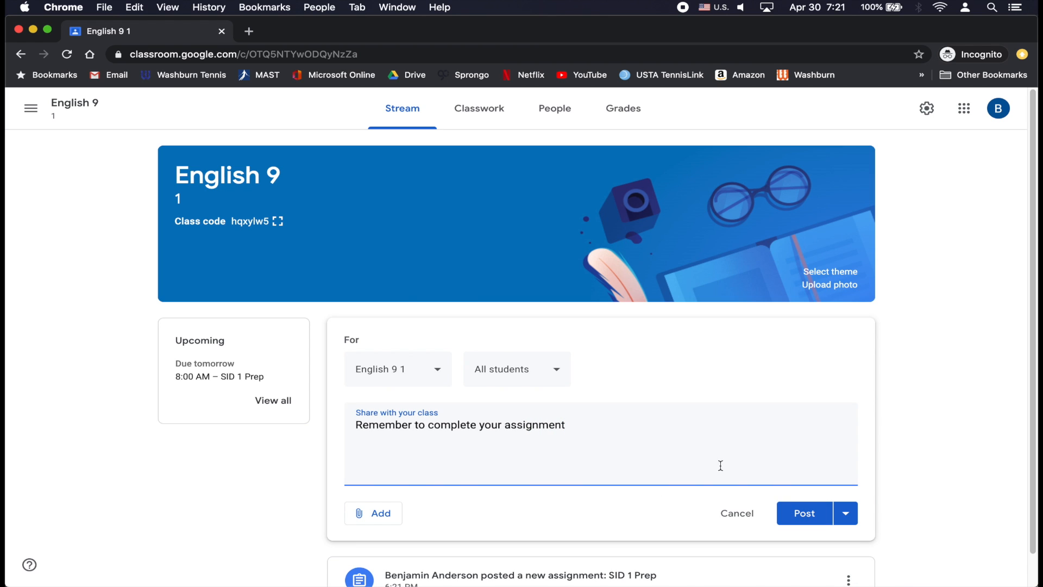
{"action": "left_click", "coordinate": [560, 372]}
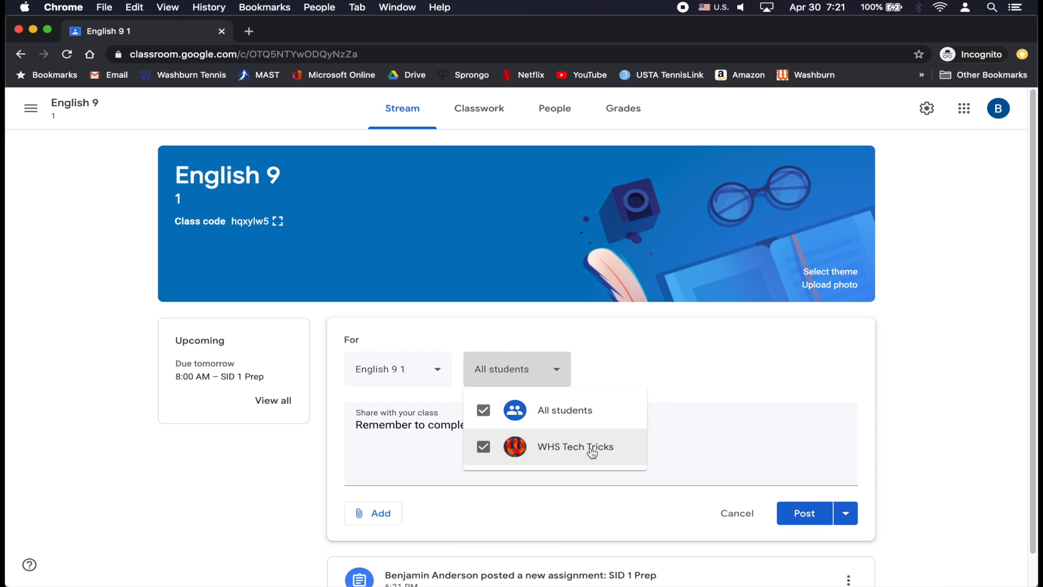
{"action": "left_click", "coordinate": [637, 366]}
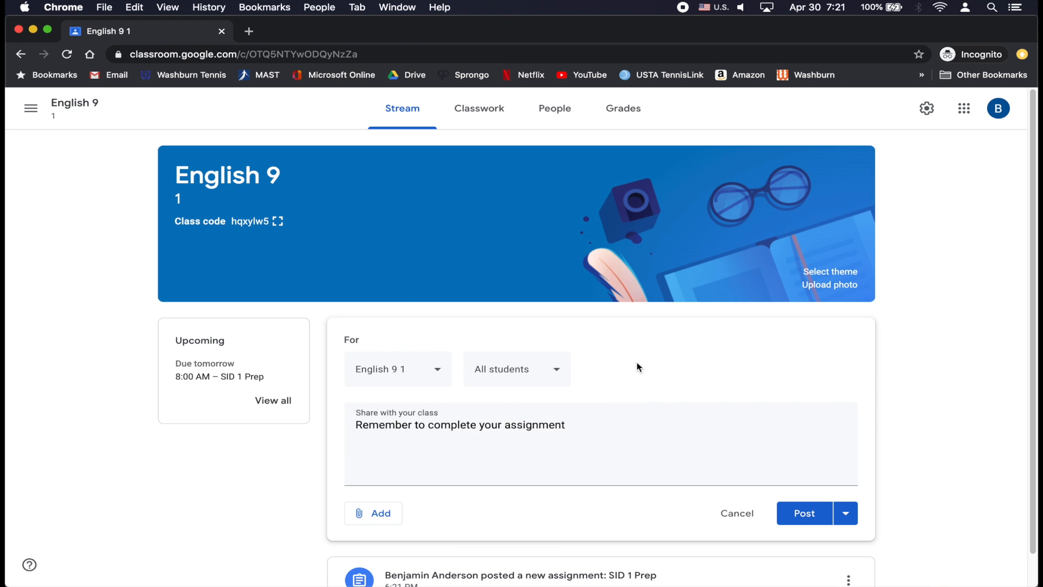
{"action": "left_click", "coordinate": [799, 516]}
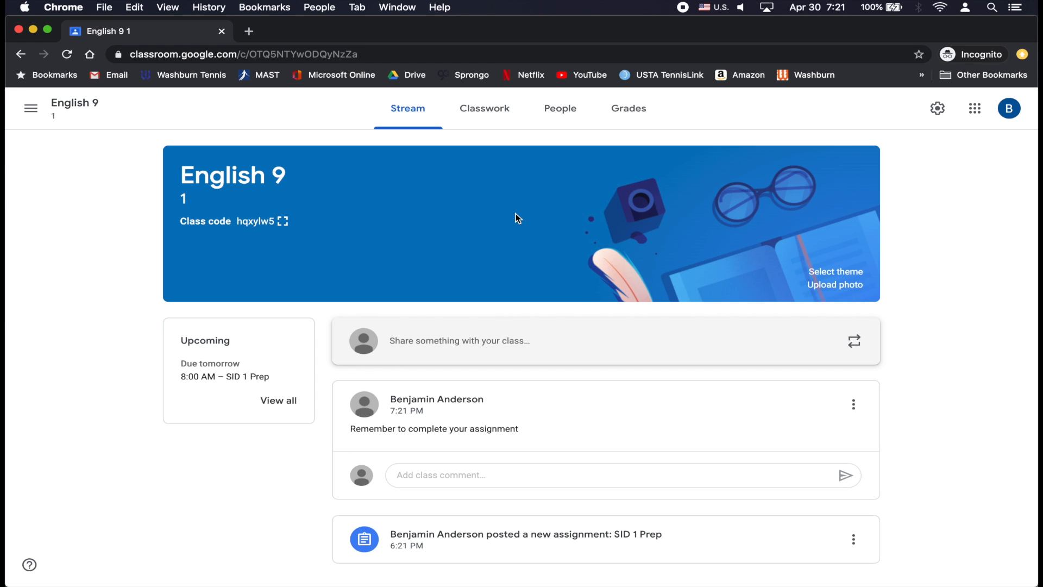
Set the class theme to the blue graduation caps image from the General gallery.
{"action": "left_click", "coordinate": [829, 272]}
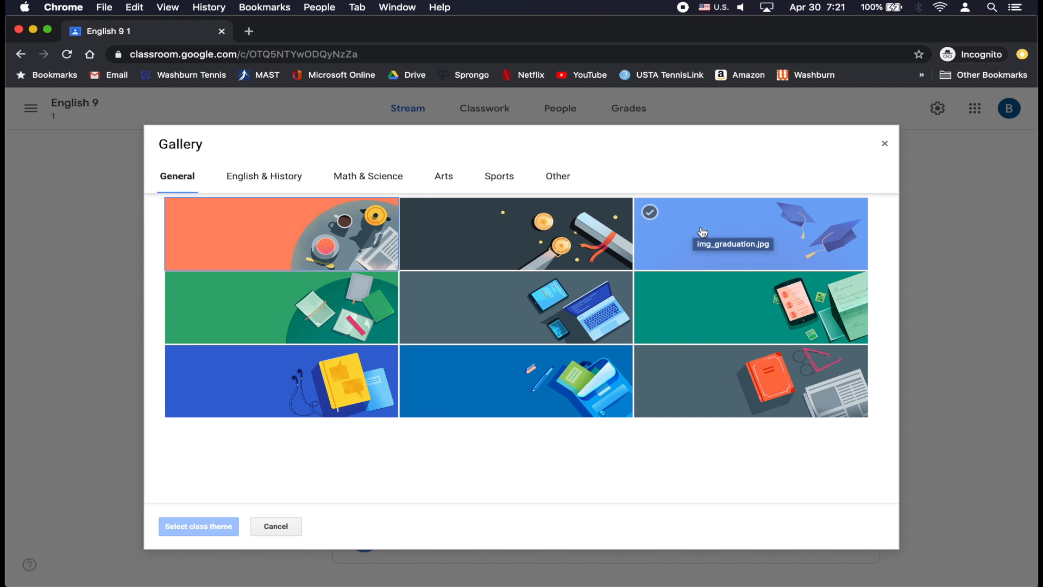
{"action": "left_click", "coordinate": [726, 247]}
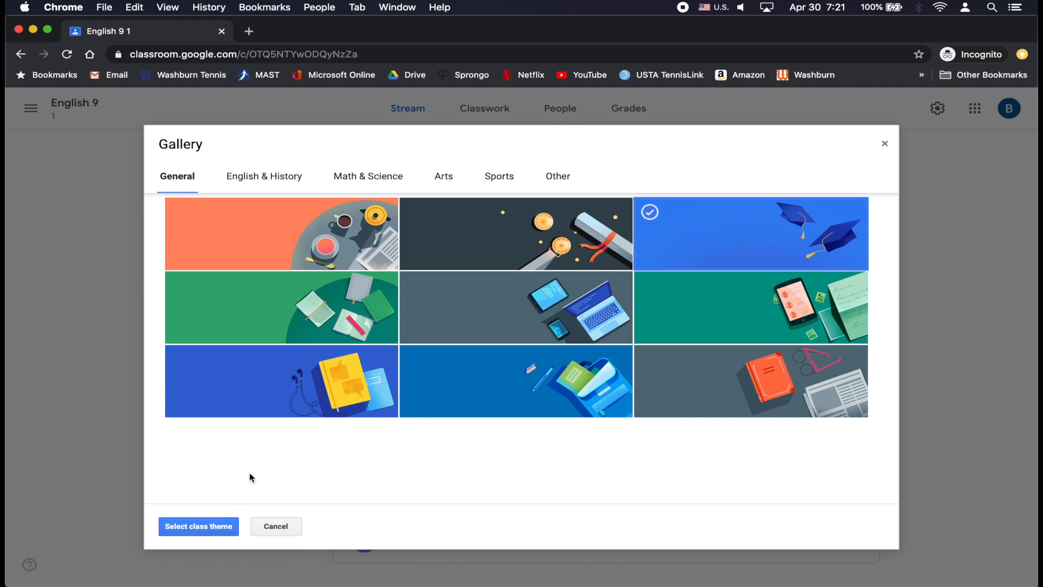
{"action": "left_click", "coordinate": [212, 528]}
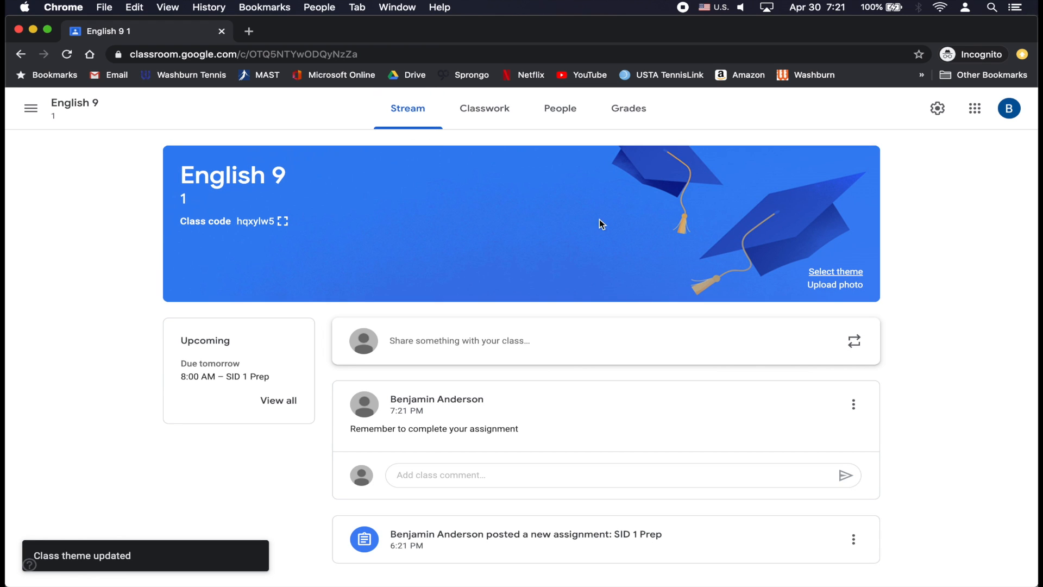
Set the class theme to the green General gallery image with the phone and letter.
{"action": "left_click", "coordinate": [822, 272]}
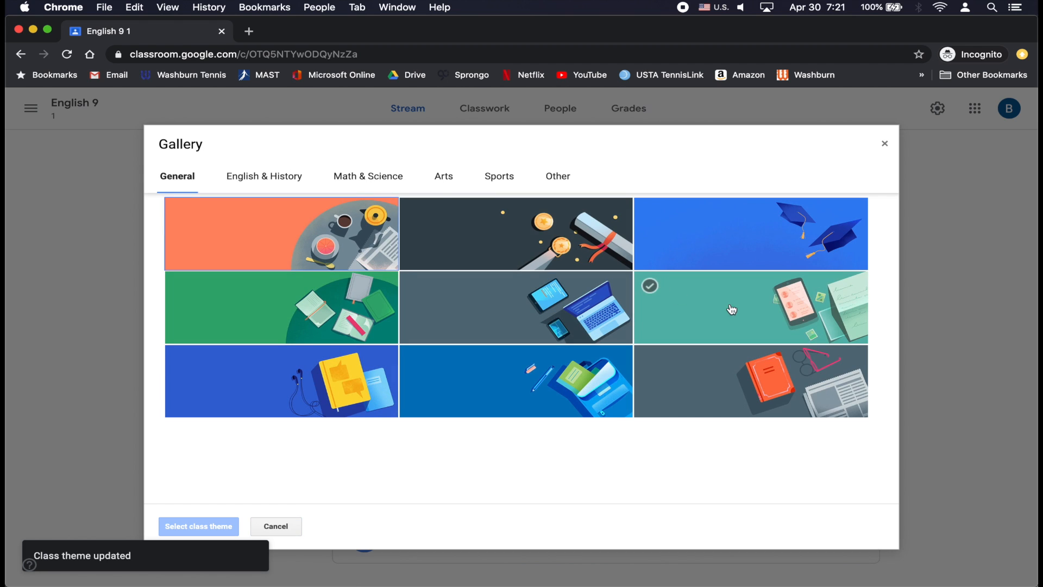
{"action": "left_click", "coordinate": [732, 309]}
{"action": "left_click", "coordinate": [220, 526]}
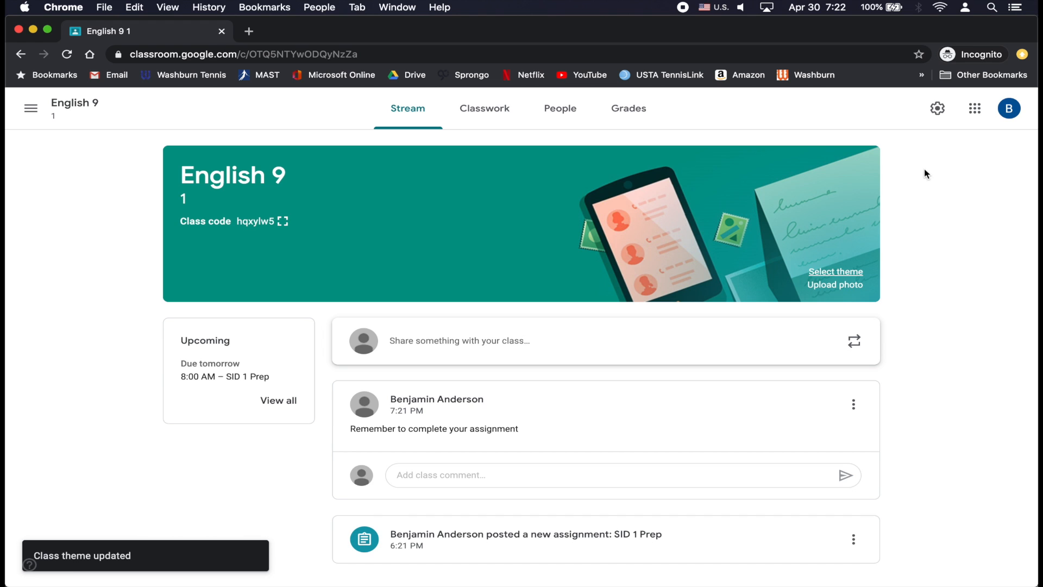
Examine the class details, the class code options and the stream posting permissions in the class settings.
{"action": "left_click", "coordinate": [938, 110]}
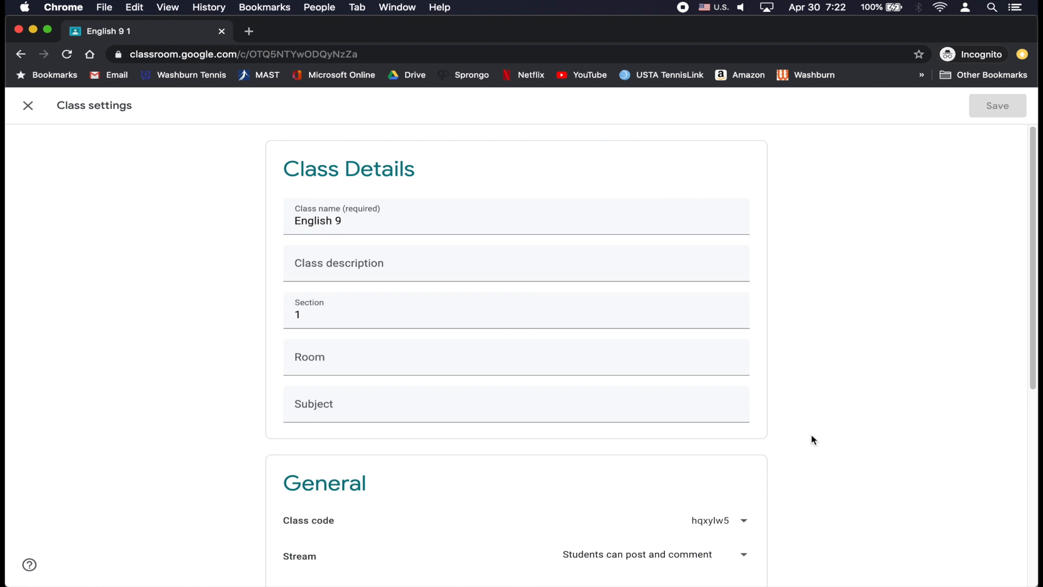
{"action": "scroll", "coordinate": [812, 435], "scroll_direction": "down", "scroll_amount": 3}
{"action": "scroll", "coordinate": [812, 438], "scroll_direction": "down", "scroll_amount": 3}
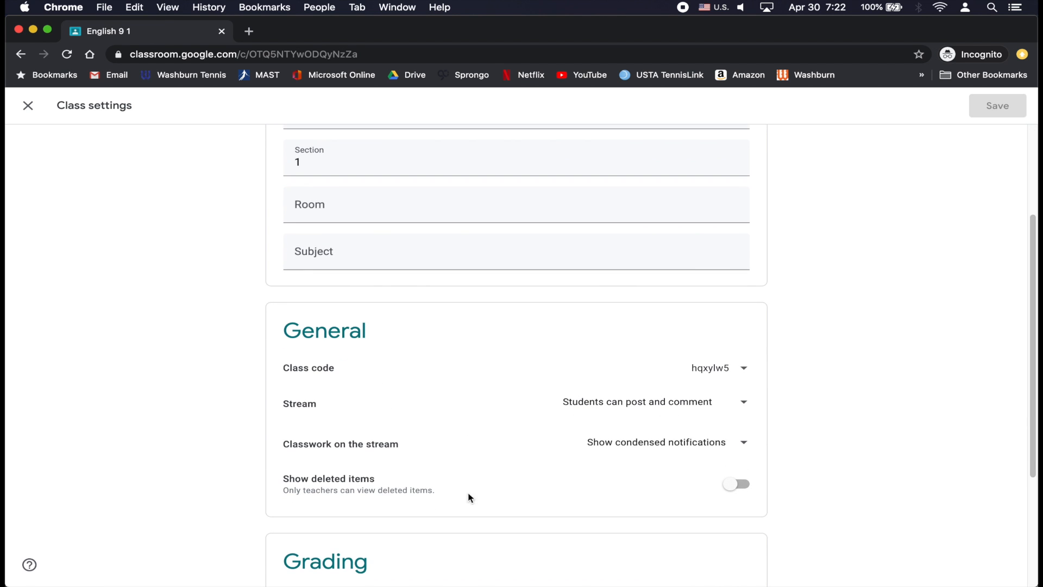
{"action": "left_click", "coordinate": [744, 372]}
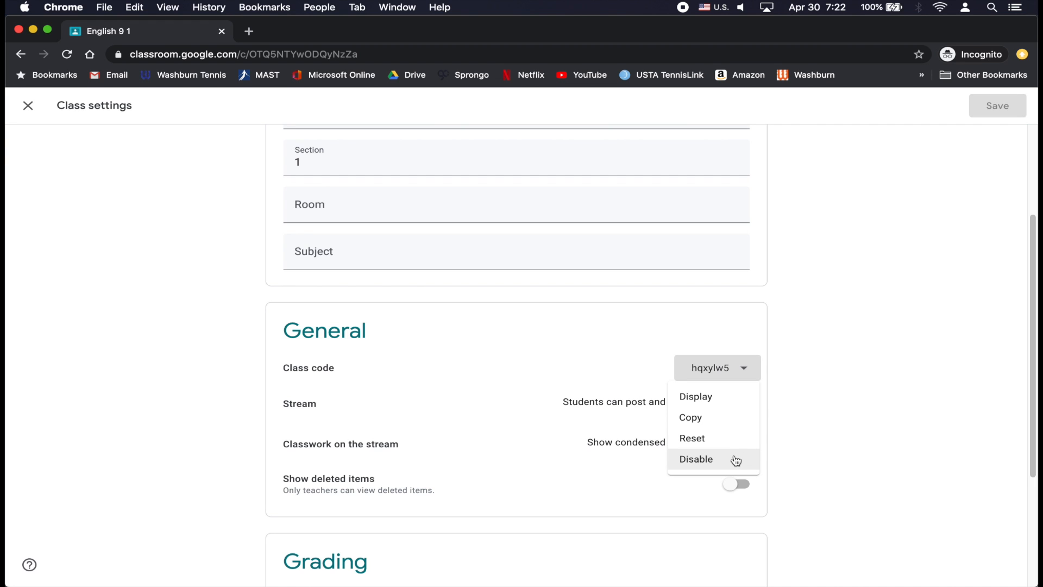
{"action": "left_click", "coordinate": [860, 379]}
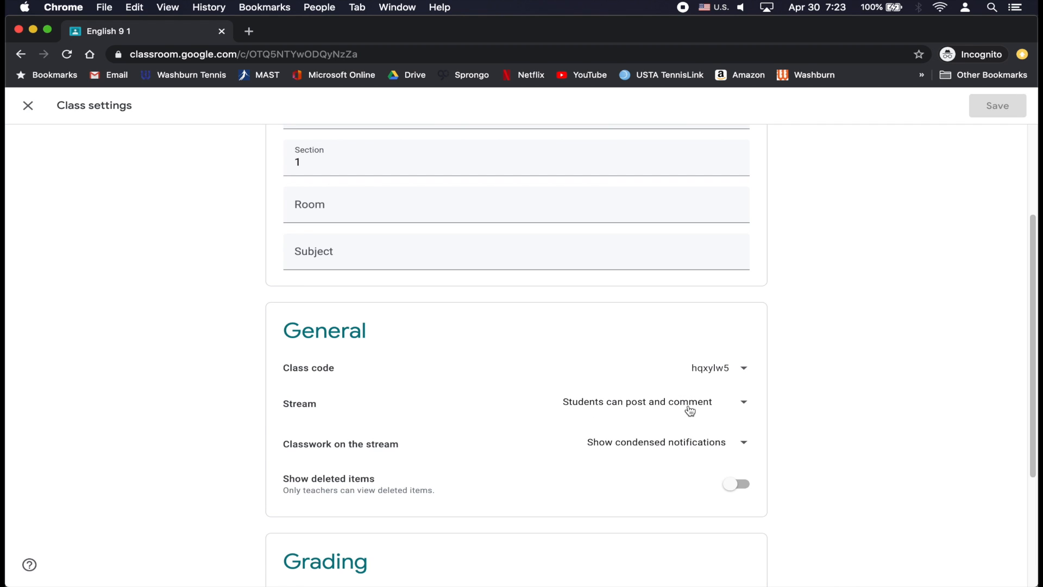
{"action": "left_click", "coordinate": [745, 406]}
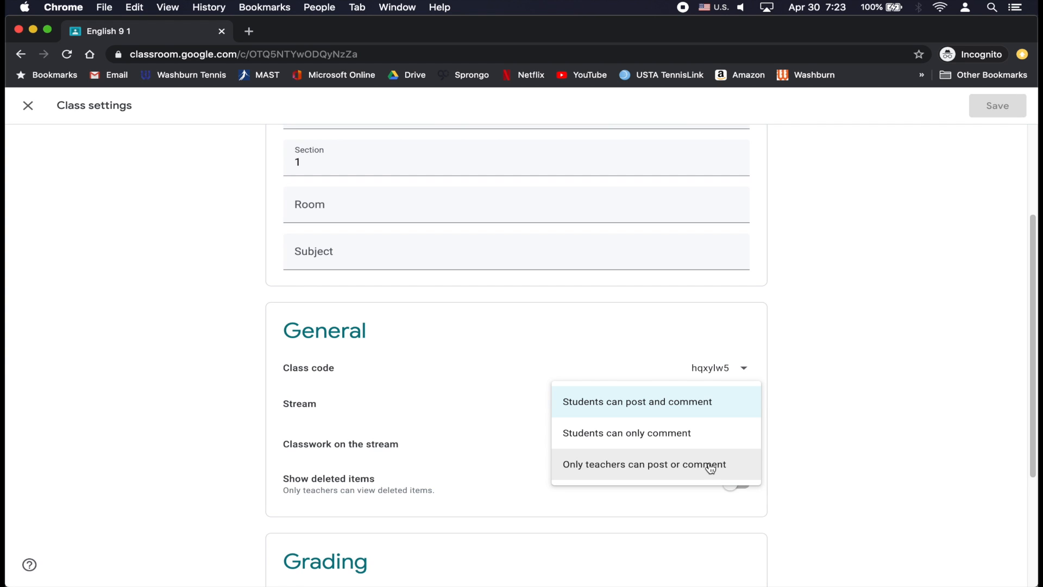
{"action": "left_click", "coordinate": [840, 387]}
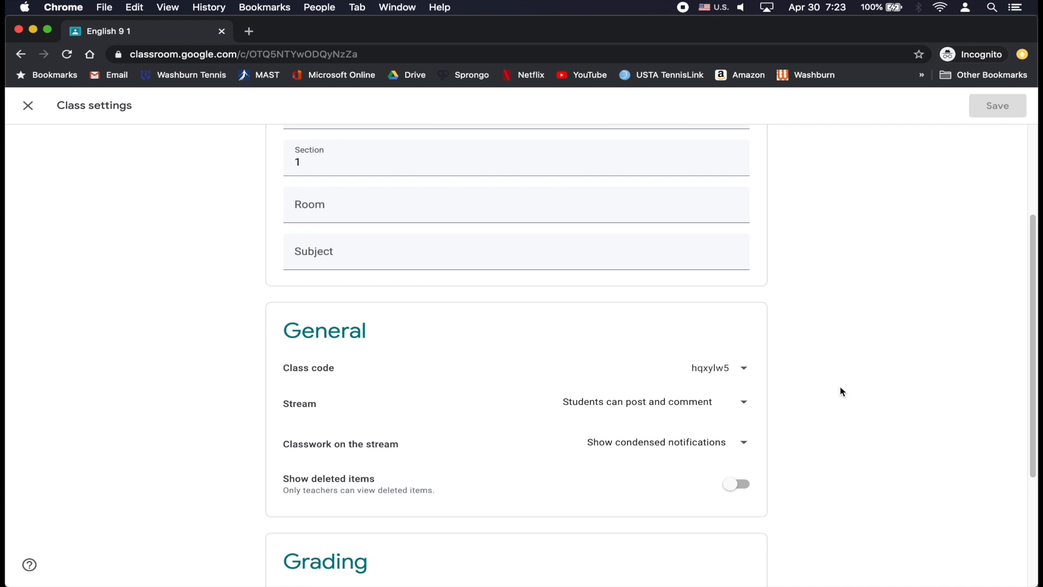
Examine the options for showing classwork on the stream and the grading settings, and close the class settings without changes.
{"action": "left_click", "coordinate": [744, 444]}
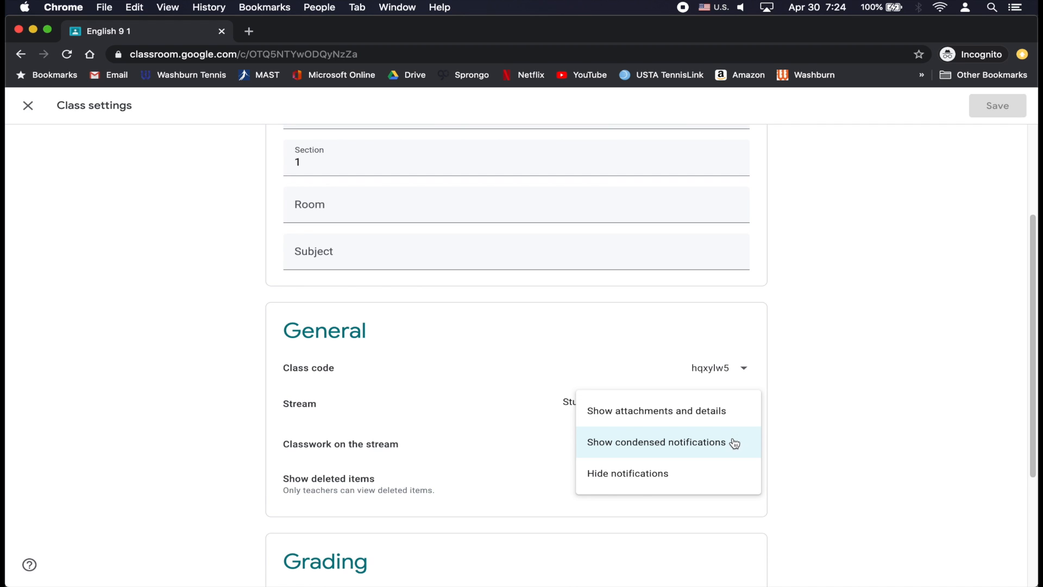
{"action": "left_click", "coordinate": [733, 444]}
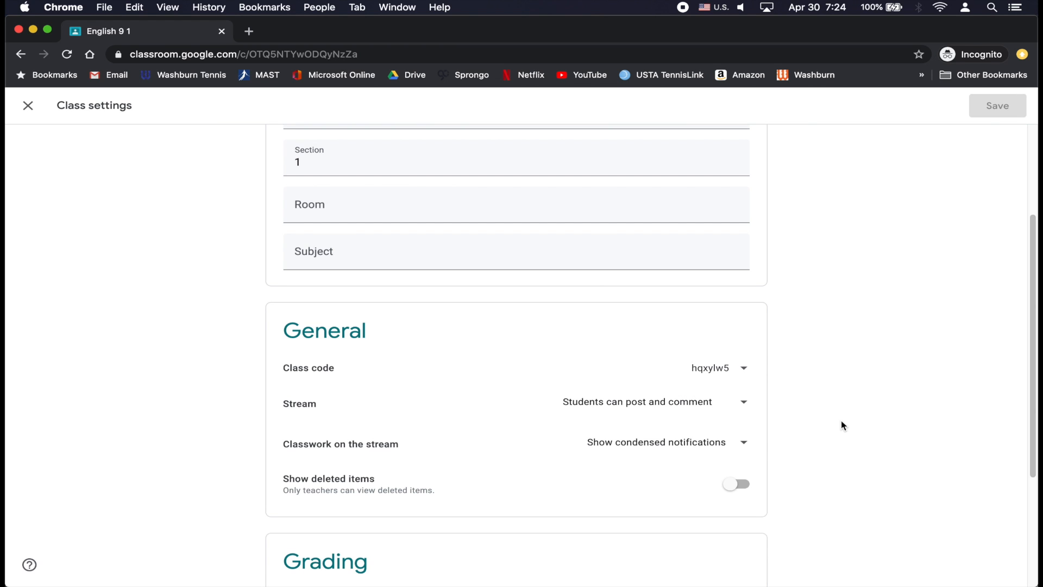
{"action": "scroll", "coordinate": [840, 419], "scroll_direction": "down", "scroll_amount": 2}
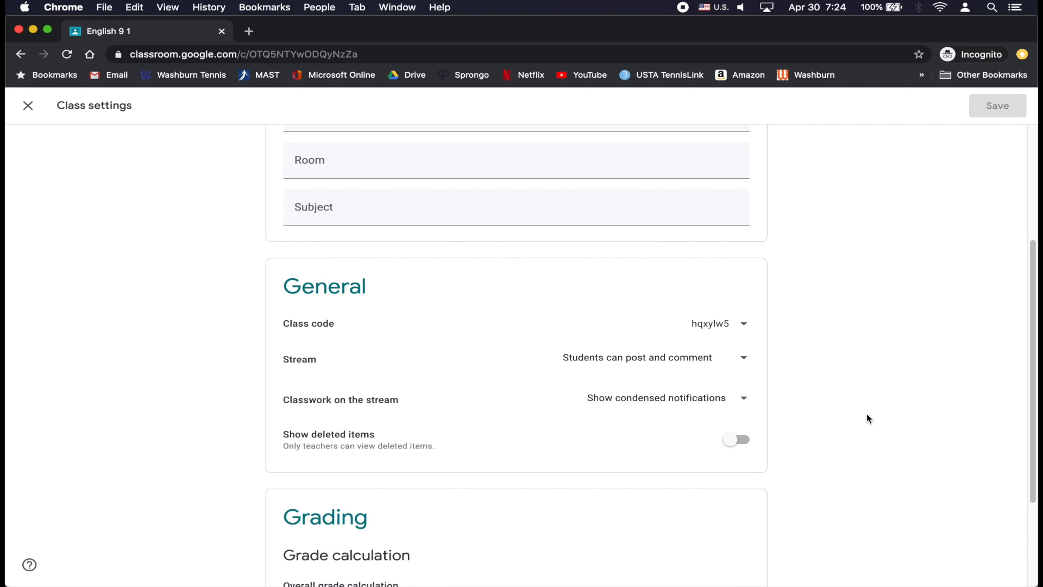
{"action": "scroll", "coordinate": [867, 418], "scroll_direction": "down", "scroll_amount": 5}
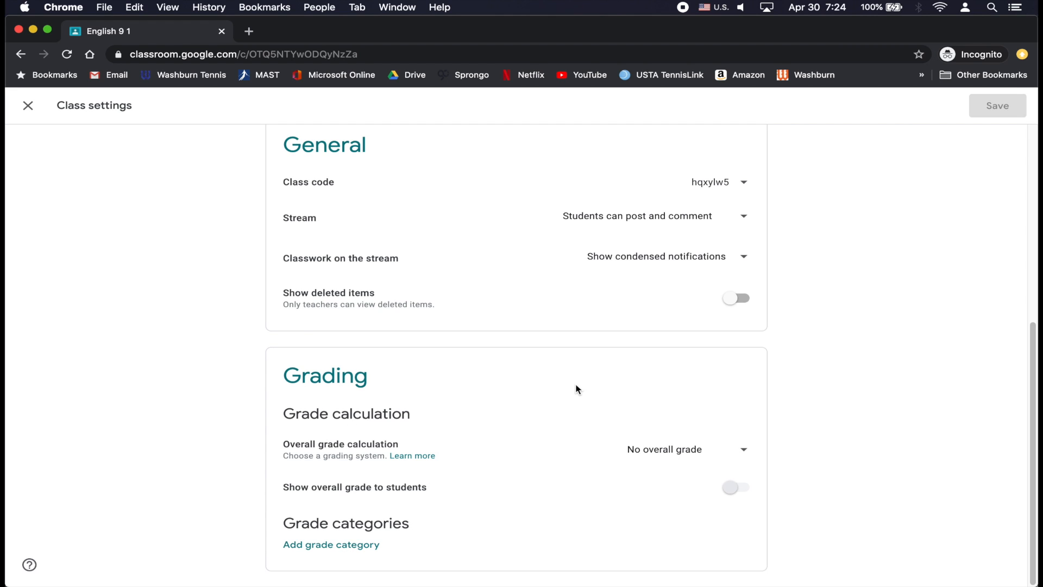
{"action": "scroll", "coordinate": [924, 287], "scroll_direction": "up", "scroll_amount": 6}
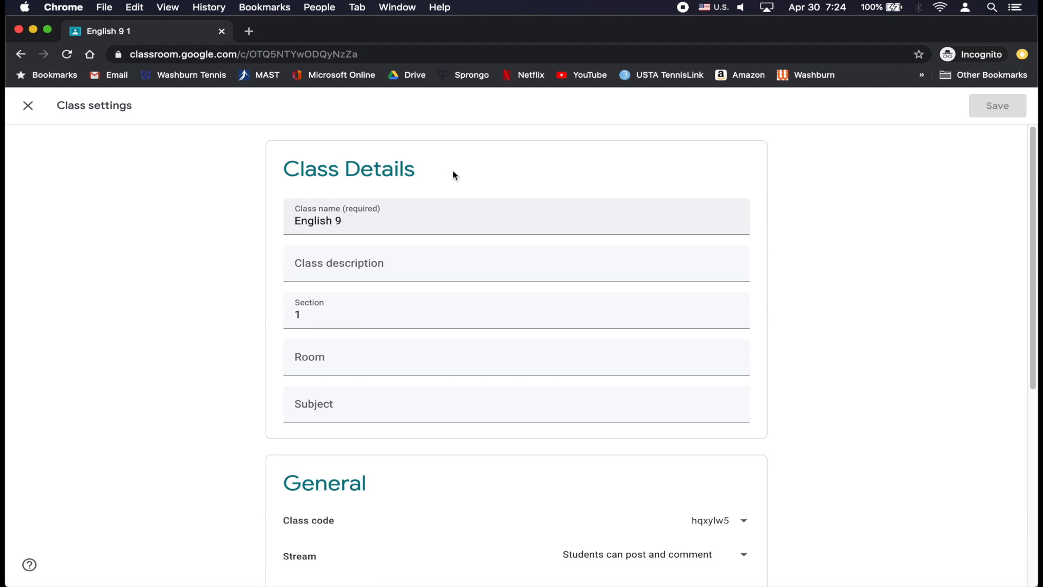
{"action": "left_click", "coordinate": [28, 105]}
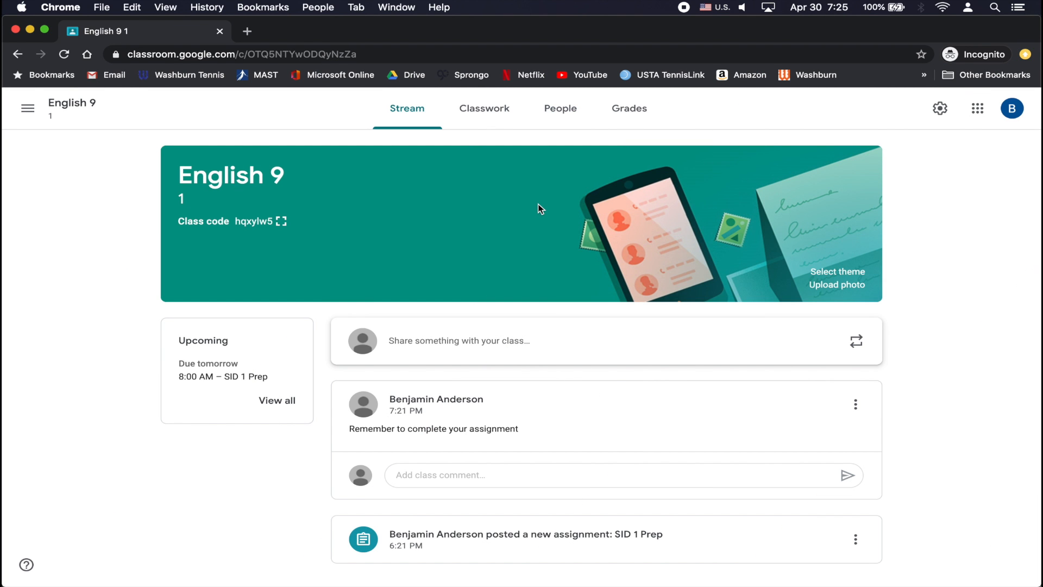
Add a topic named "Unit 1" to the classwork of English 9 section 1.
{"action": "left_click", "coordinate": [480, 114]}
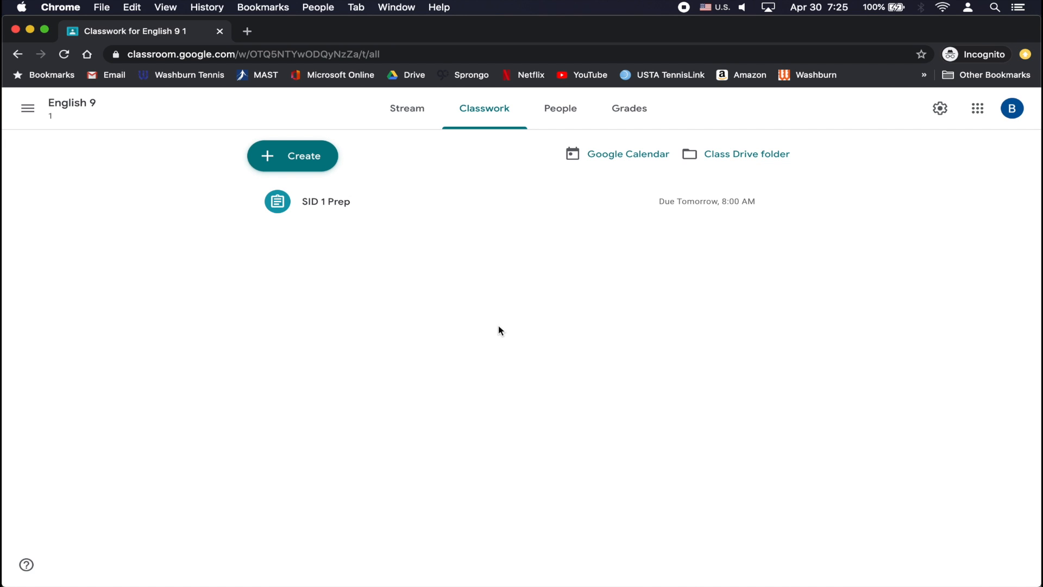
{"action": "left_click", "coordinate": [282, 160]}
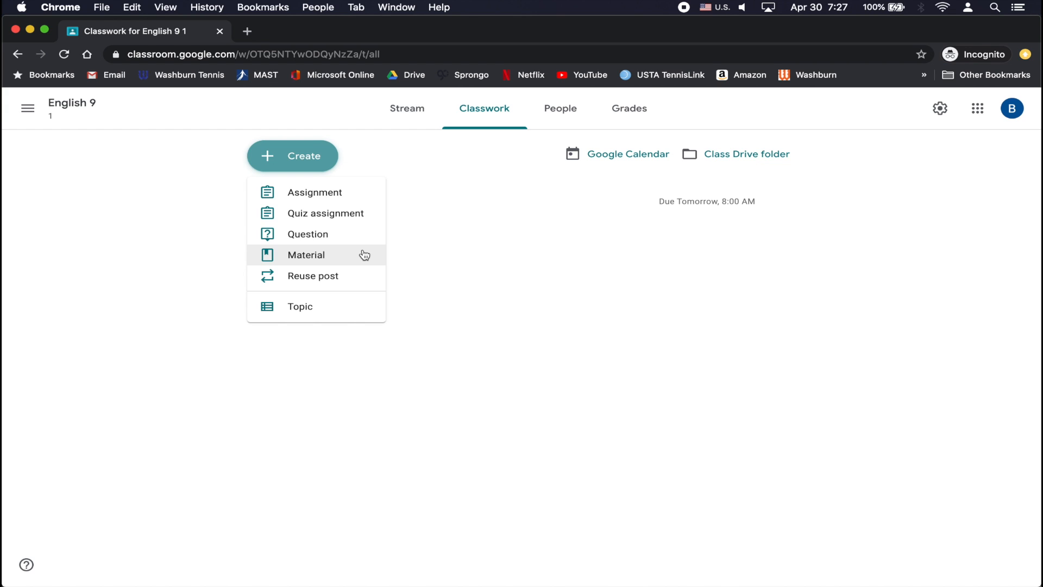
{"action": "left_click", "coordinate": [355, 310]}
{"action": "type", "text": "Unit 1"}
{"action": "key", "text": "Return"}
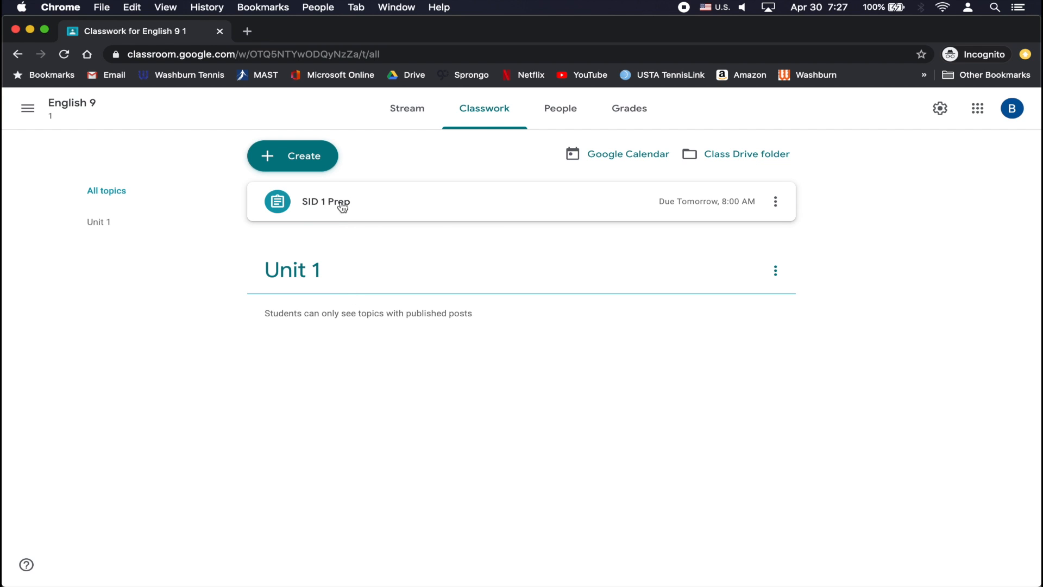
Add a second classwork topic named "Unit 2".
{"action": "left_click", "coordinate": [310, 166]}
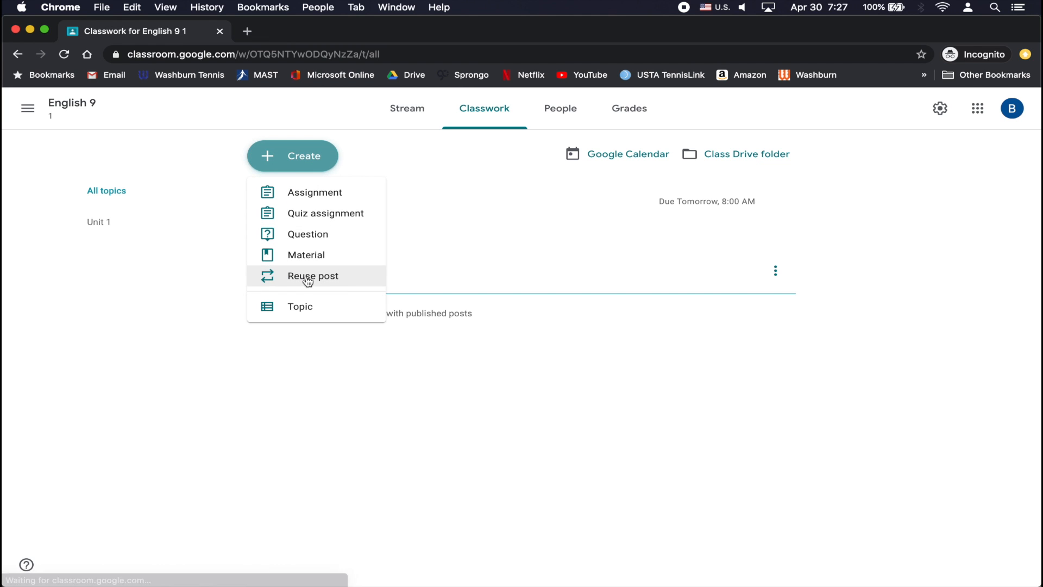
{"action": "left_click", "coordinate": [301, 302]}
{"action": "type", "text": "Unit 2"}
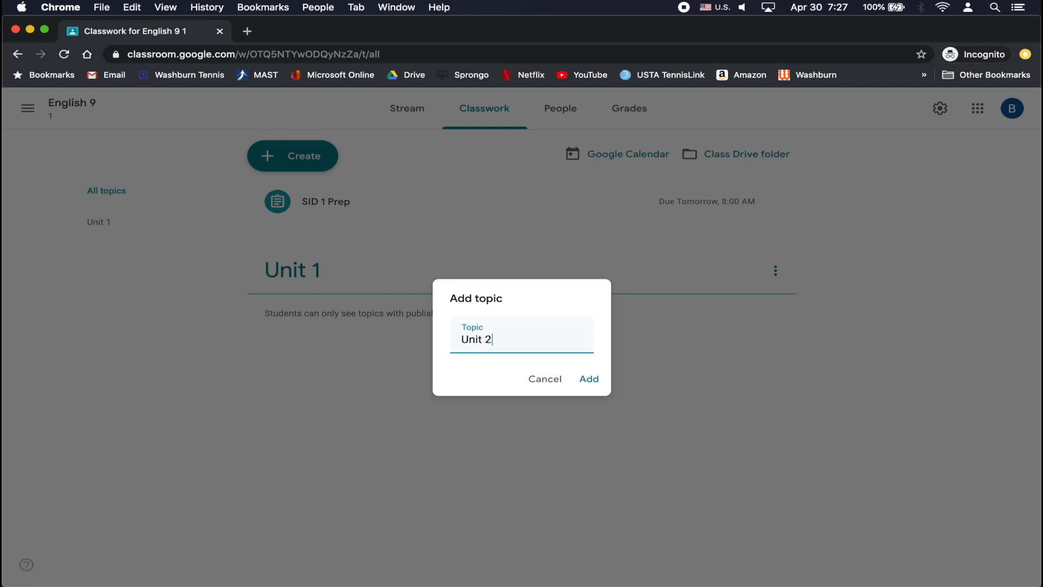
{"action": "key", "text": "Return"}
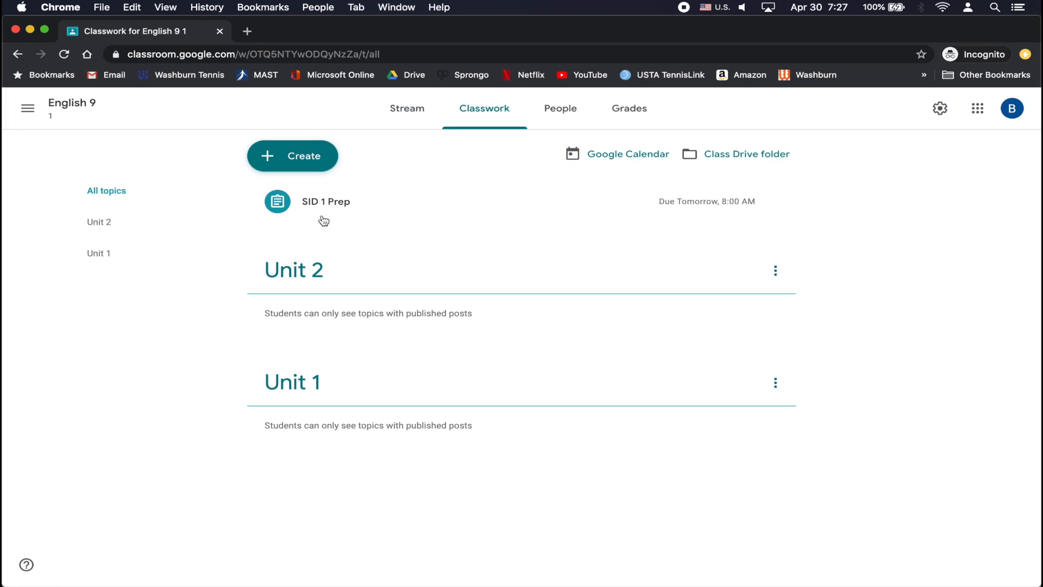
Move the SID 1 Prep assignment into the Unit 1 topic.
{"action": "left_click_drag", "start_coordinate": [328, 202], "coordinate": [350, 194]}
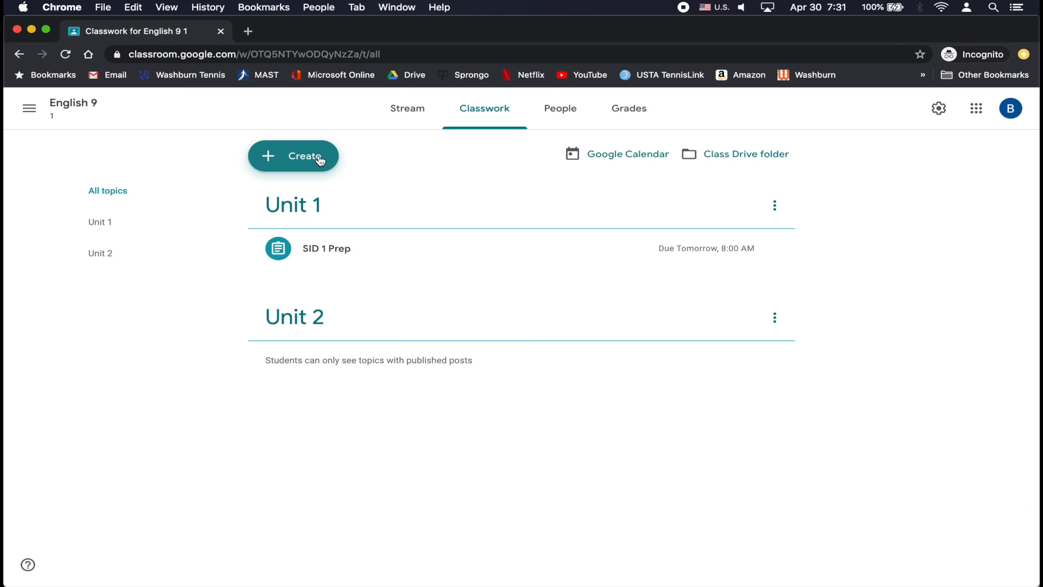
Create a material titled "Romeo & Juliet Helpful Information" with the description "Romeo and Juliet is a play, not a novel.".
{"action": "left_click", "coordinate": [319, 157]}
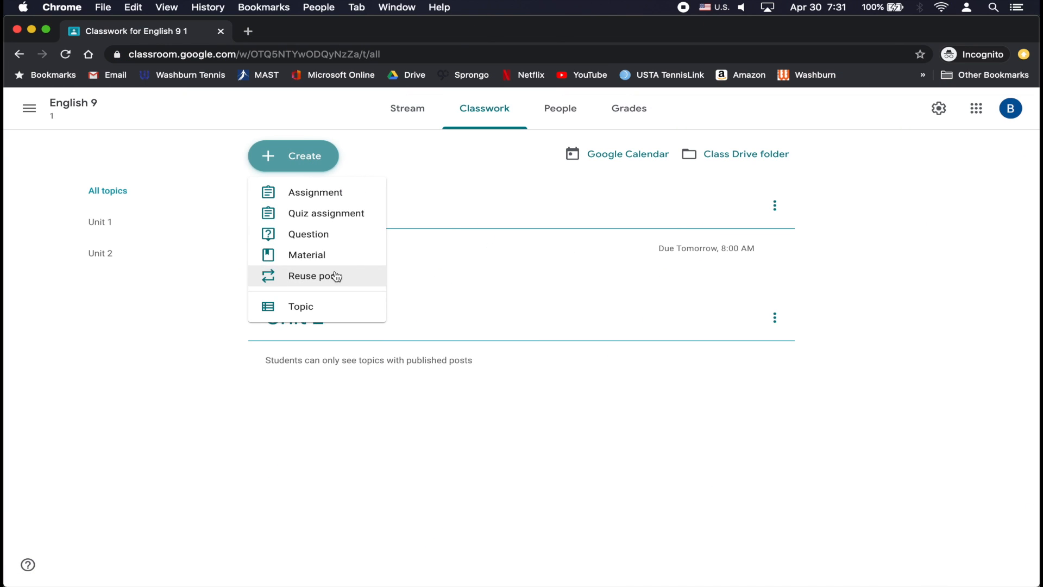
{"action": "left_click", "coordinate": [333, 255]}
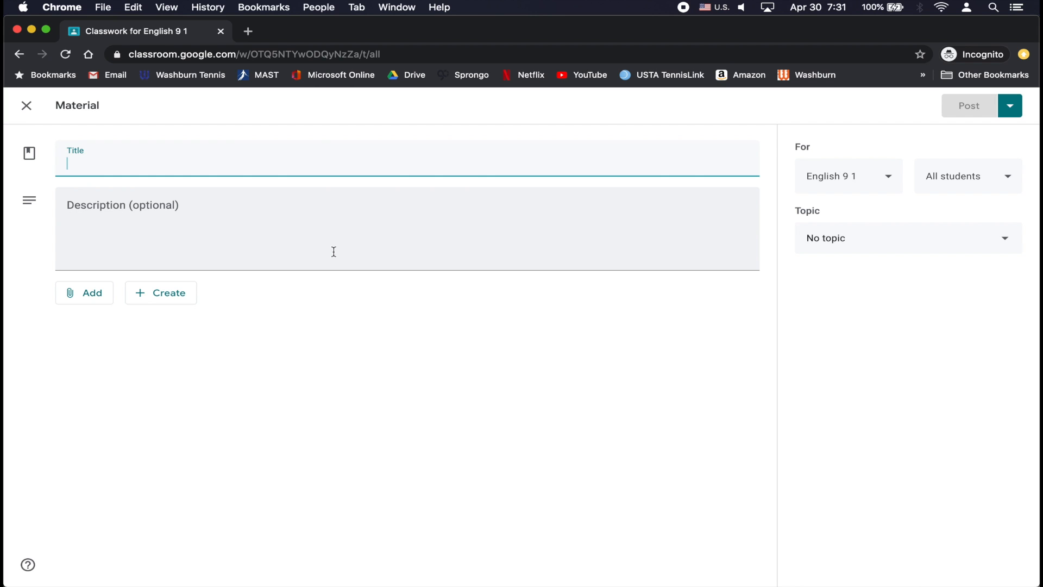
{"action": "type", "text": "Romeo & Juliet Helpful Information"}
{"action": "left_click", "coordinate": [281, 217]}
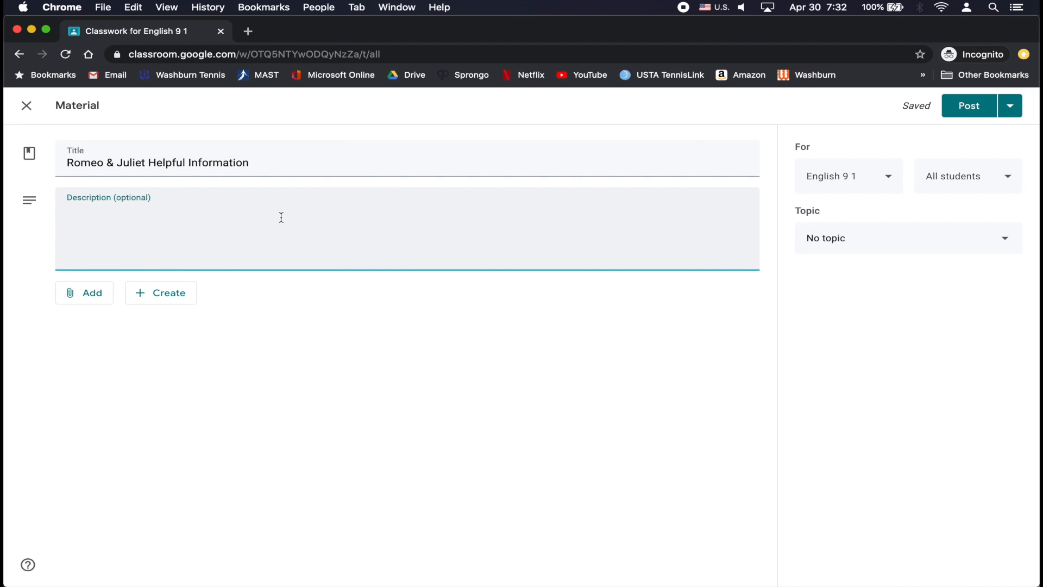
{"action": "type", "text": "Romeo and Juliet is a play, not ar"}
{"action": "key", "text": "BackSpace"}
{"action": "type", "text": "novel."}
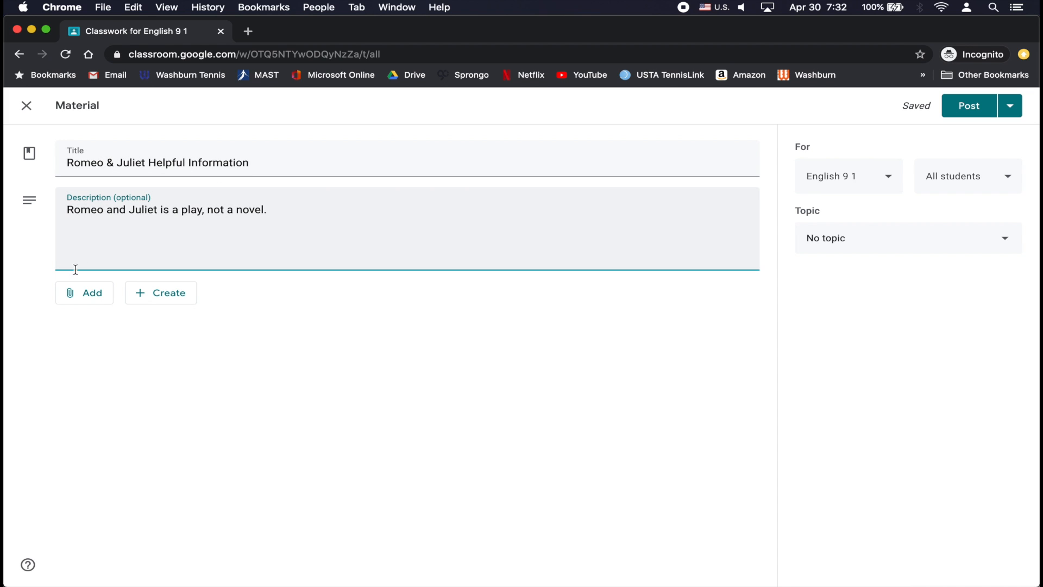
Examine the attachment sources and the new-file types offered for the material without attaching anything.
{"action": "left_click", "coordinate": [82, 293]}
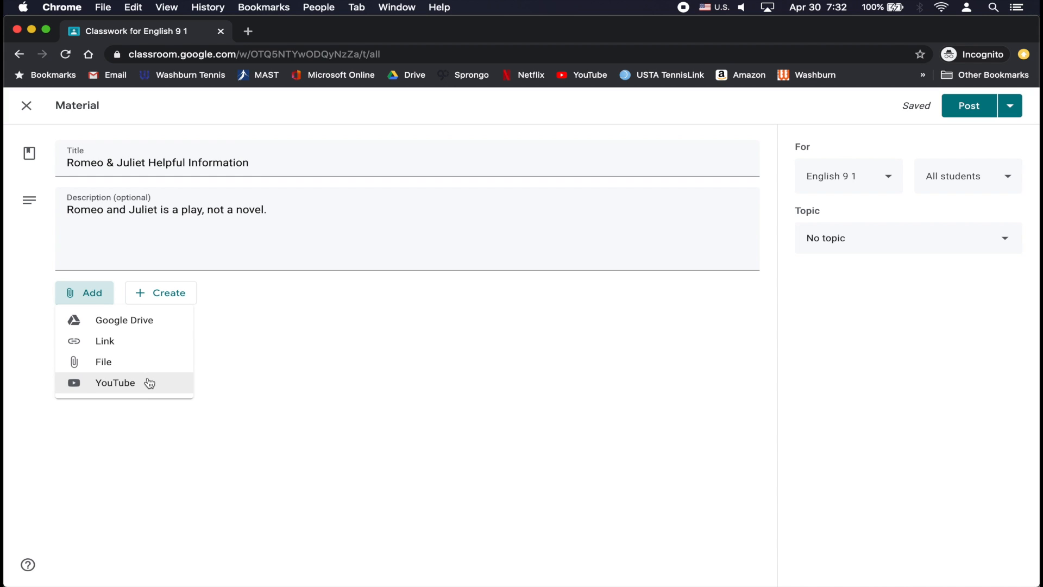
{"action": "left_click", "coordinate": [282, 347]}
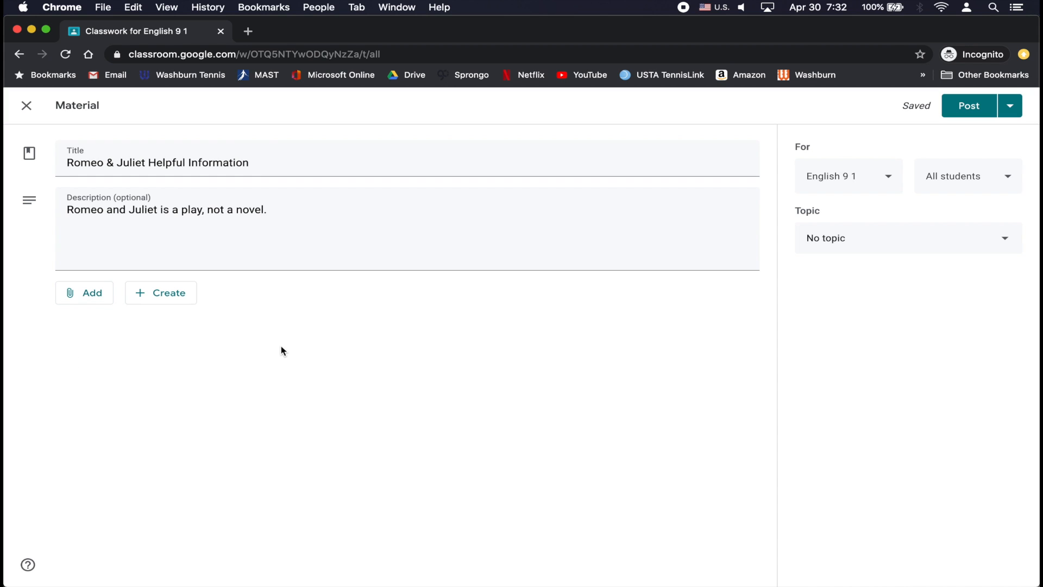
{"action": "left_click", "coordinate": [166, 294]}
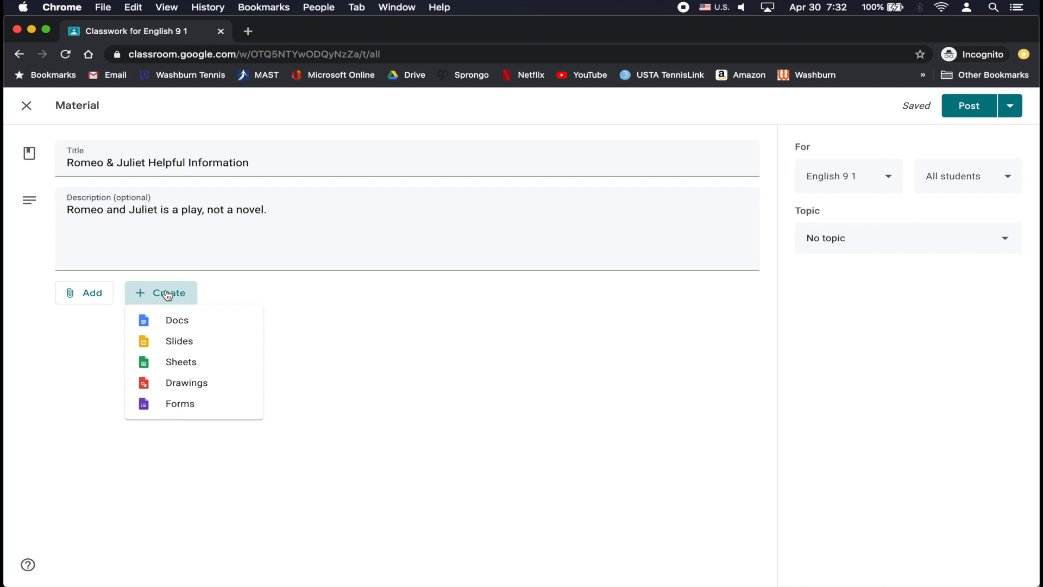
{"action": "left_click", "coordinate": [98, 294]}
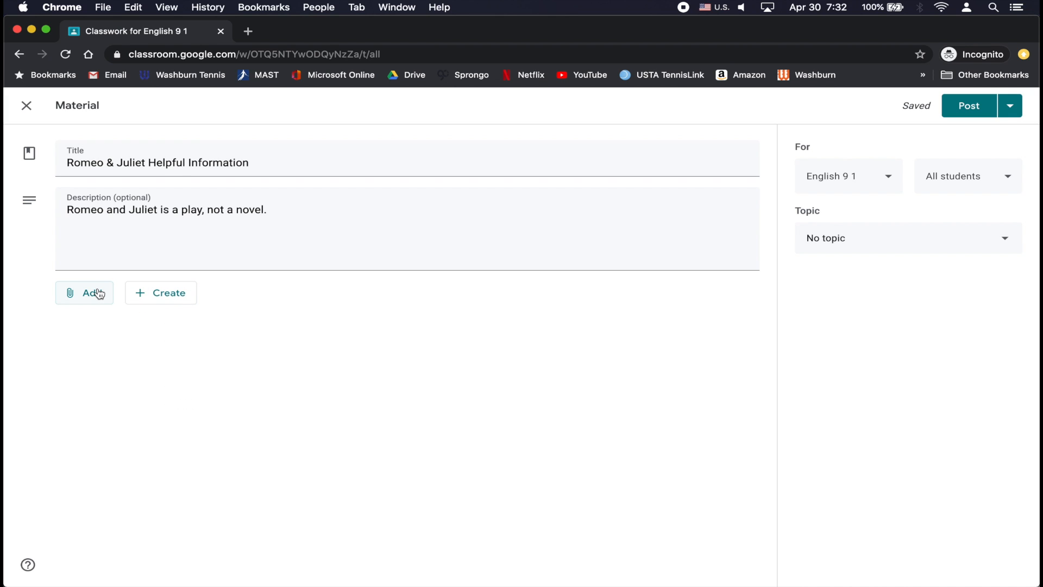
{"action": "left_click", "coordinate": [98, 293]}
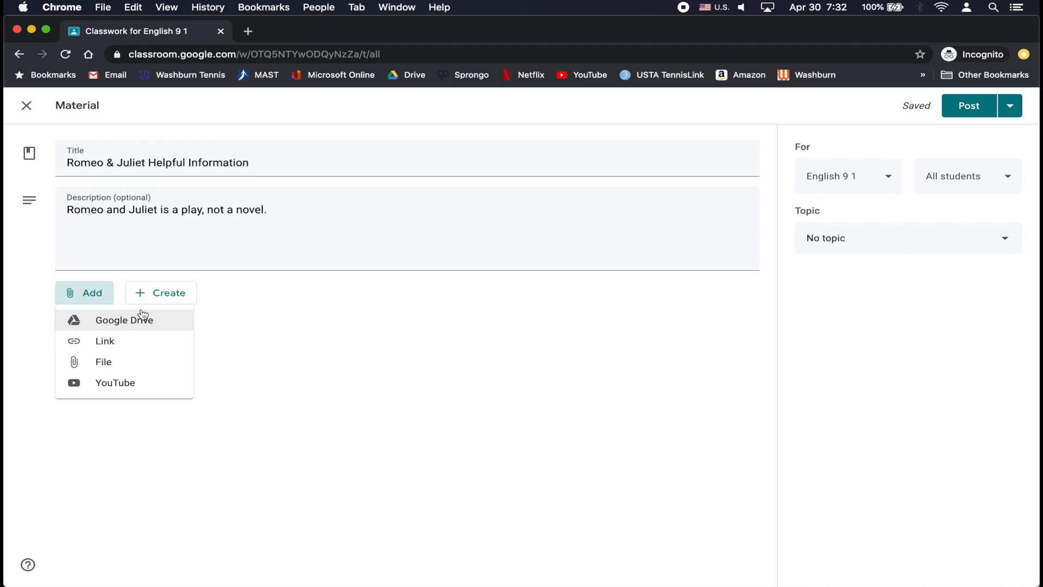
{"action": "left_click", "coordinate": [177, 298]}
{"action": "left_click", "coordinate": [185, 303]}
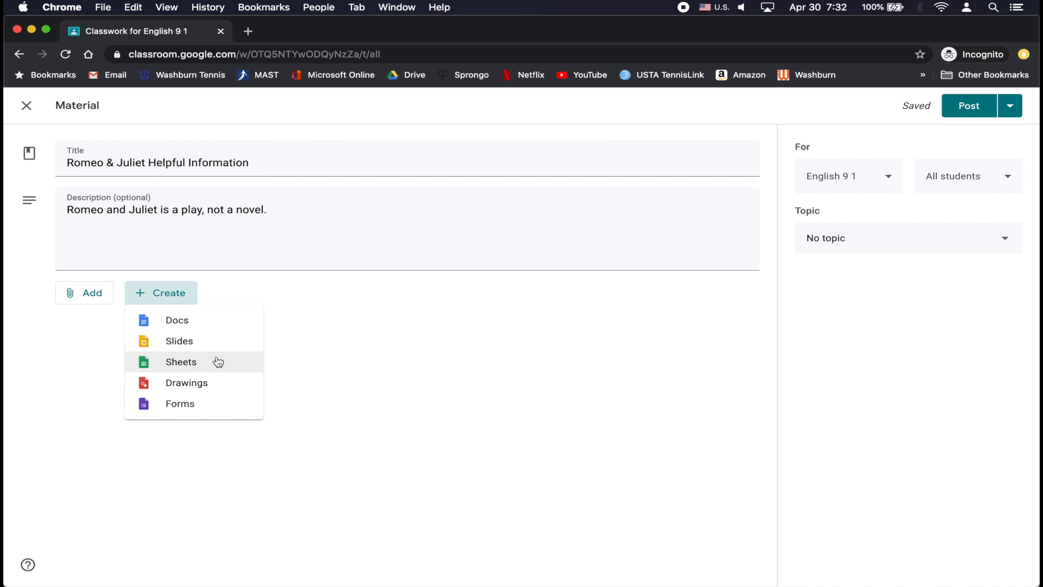
{"action": "left_click", "coordinate": [343, 314]}
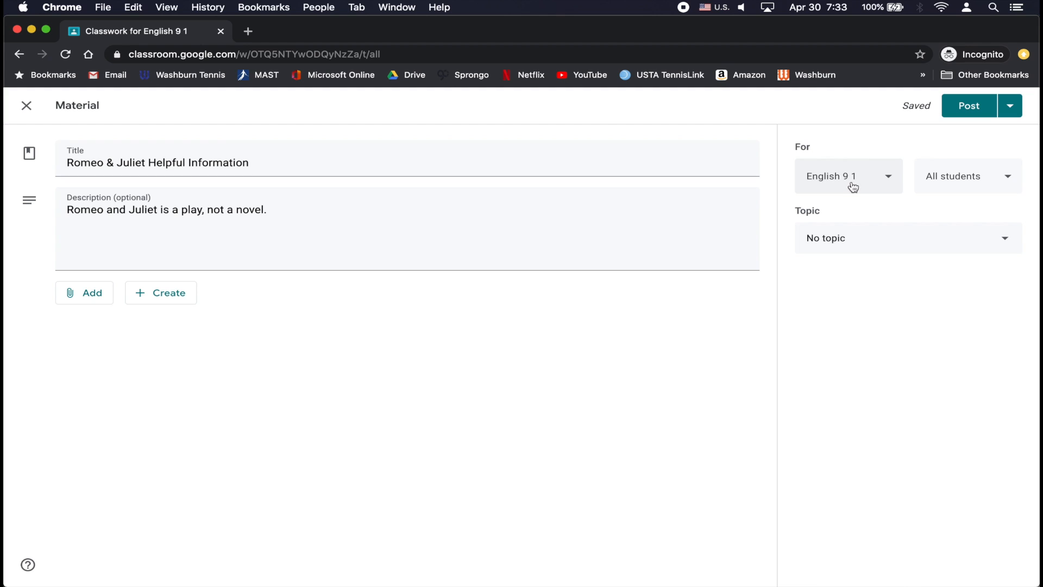
Try sharing the material with English 9 section 2 as well, and restrict it to section 1 again.
{"action": "left_click", "coordinate": [886, 179]}
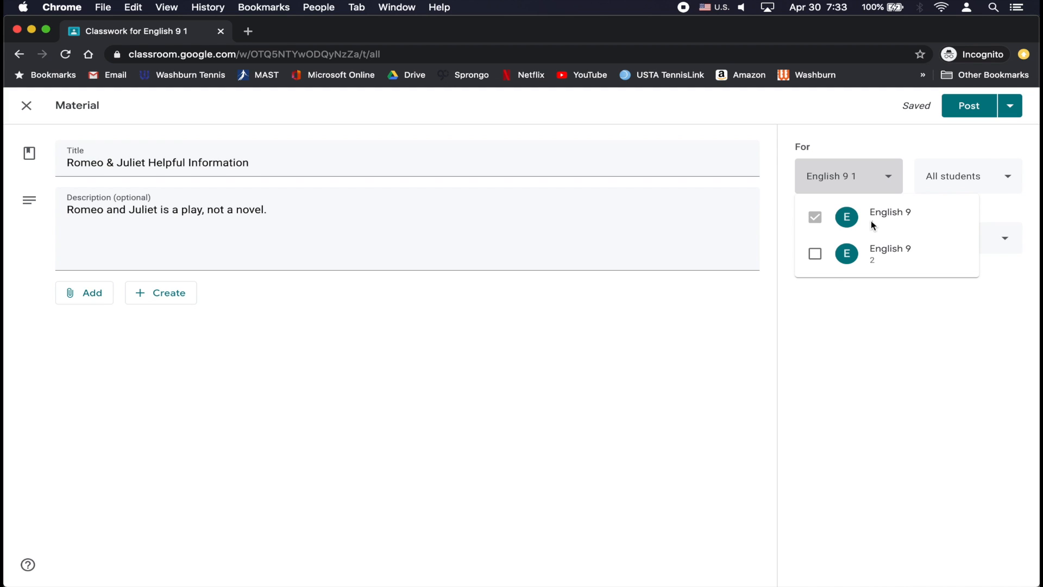
{"action": "left_click", "coordinate": [872, 181]}
{"action": "left_click", "coordinate": [872, 181]}
{"action": "left_click", "coordinate": [813, 255]}
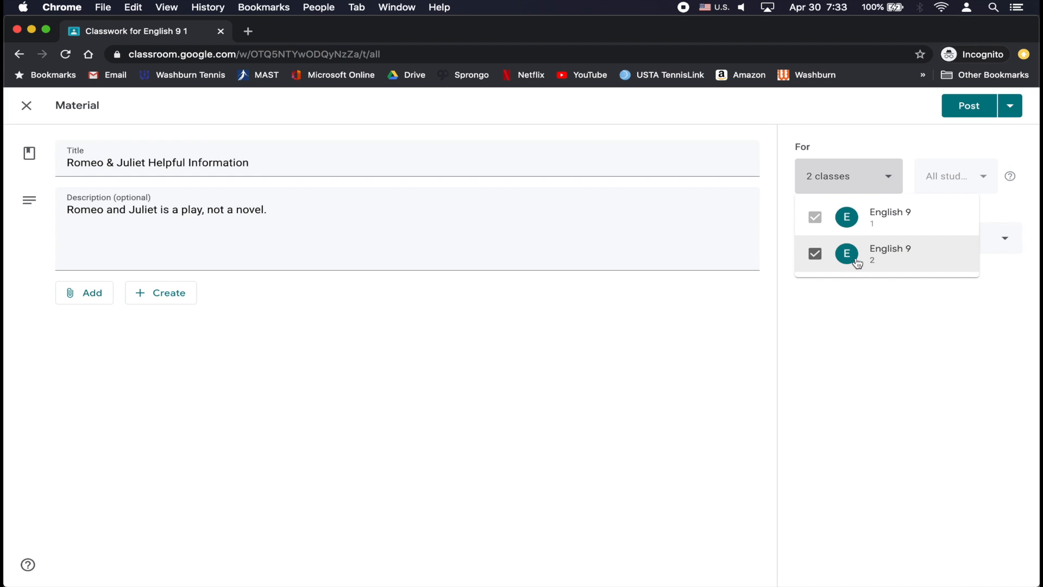
{"action": "left_click", "coordinate": [852, 312]}
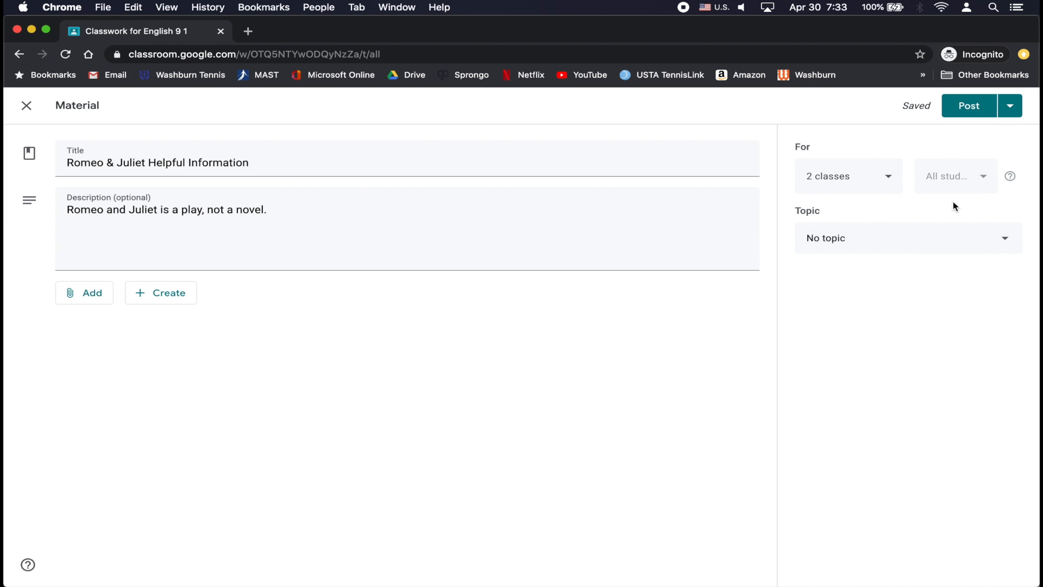
{"action": "left_click", "coordinate": [886, 180]}
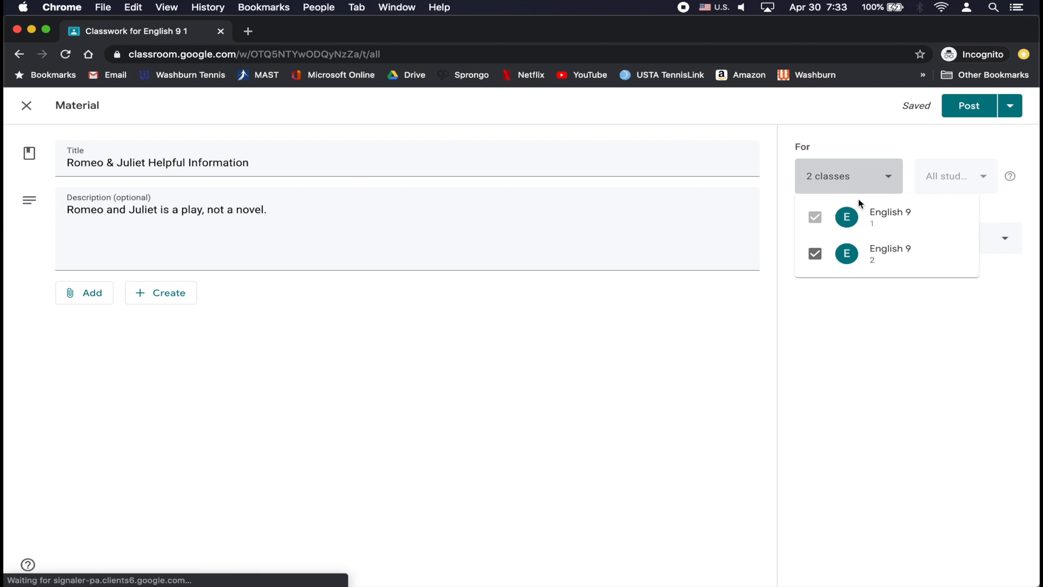
{"action": "left_click", "coordinate": [815, 254]}
{"action": "left_click", "coordinate": [819, 296]}
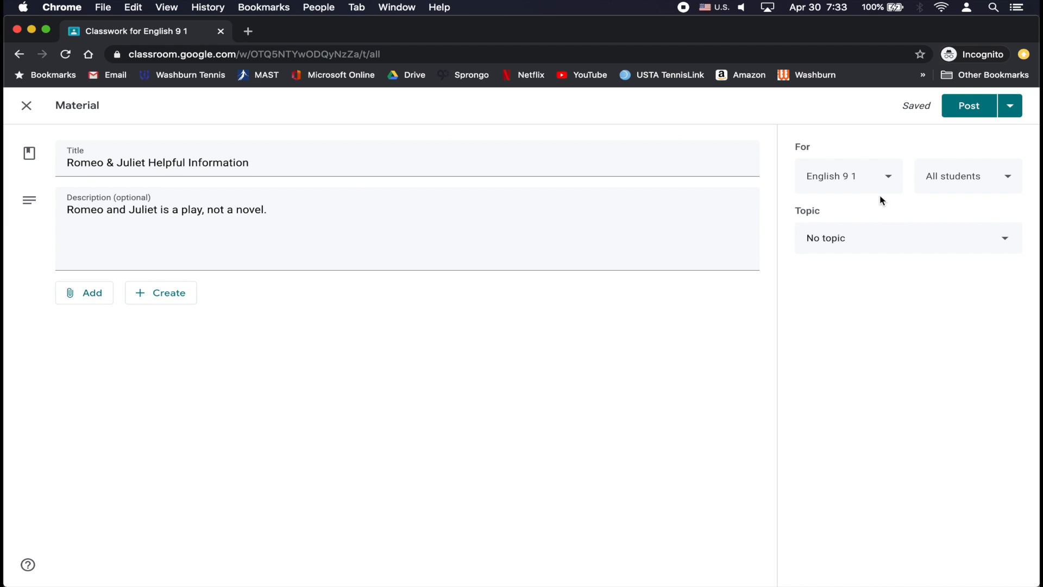
Try deselecting and reselecting students as recipients of the material, ending with all students selected.
{"action": "left_click", "coordinate": [1001, 185]}
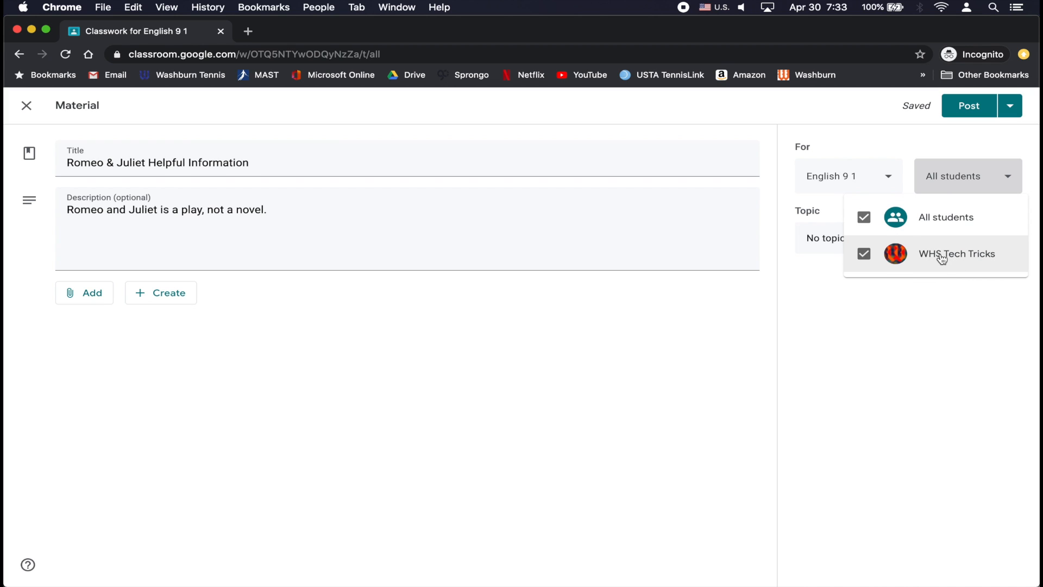
{"action": "left_click", "coordinate": [864, 218]}
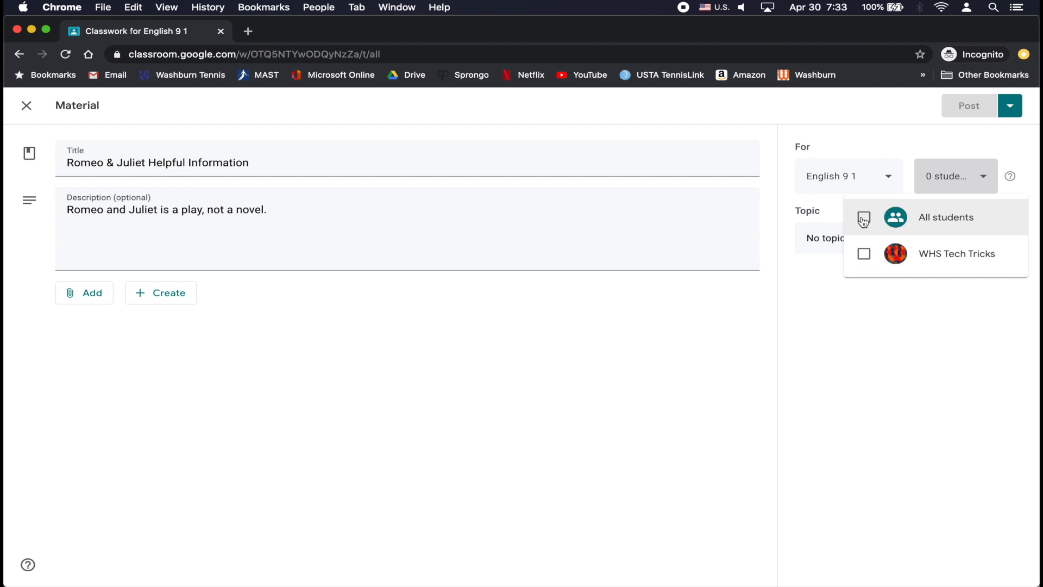
{"action": "left_click", "coordinate": [864, 254]}
{"action": "left_click", "coordinate": [863, 254]}
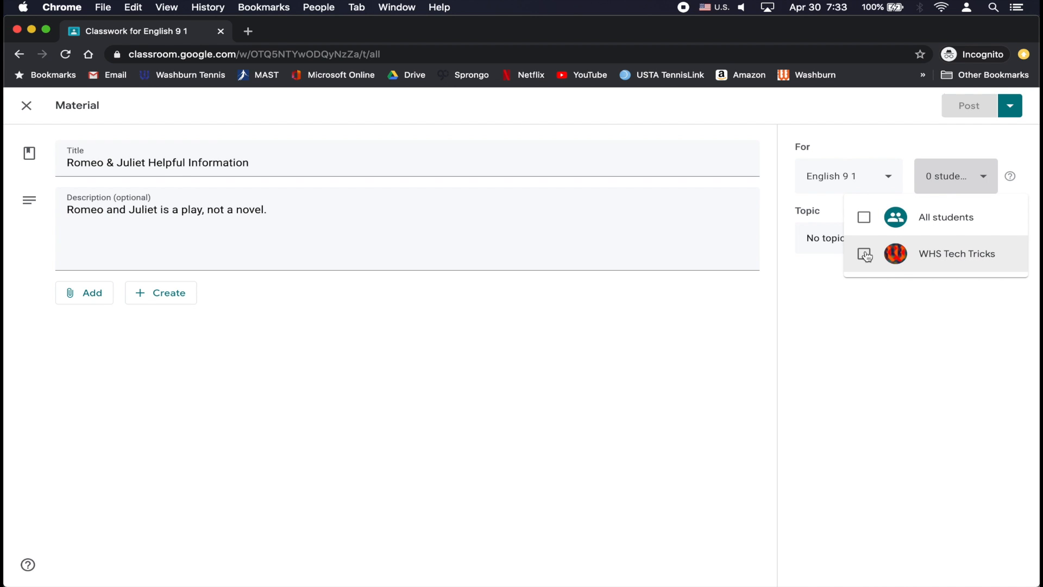
{"action": "left_click", "coordinate": [864, 253]}
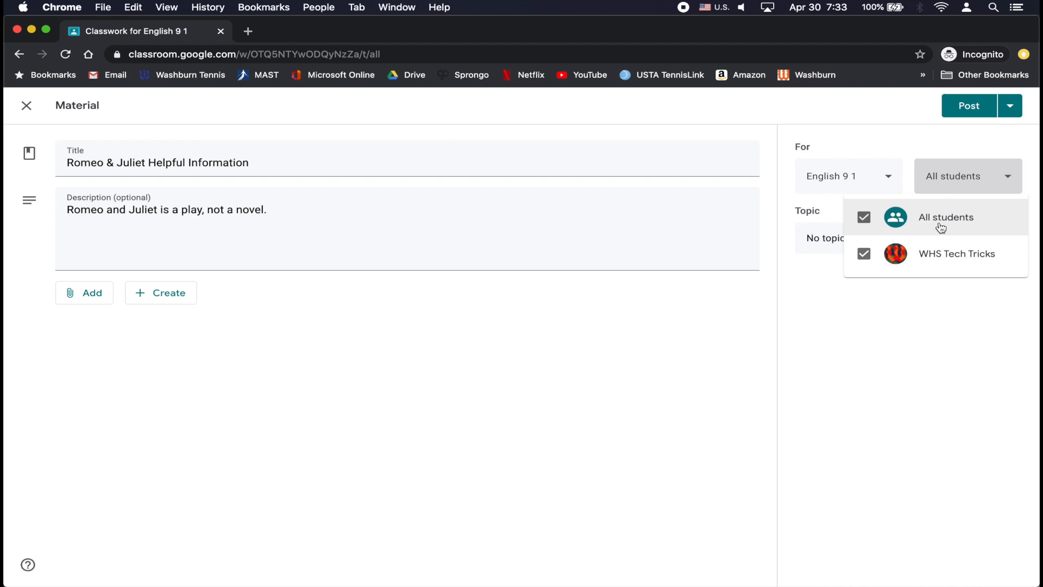
{"action": "left_click", "coordinate": [865, 217]}
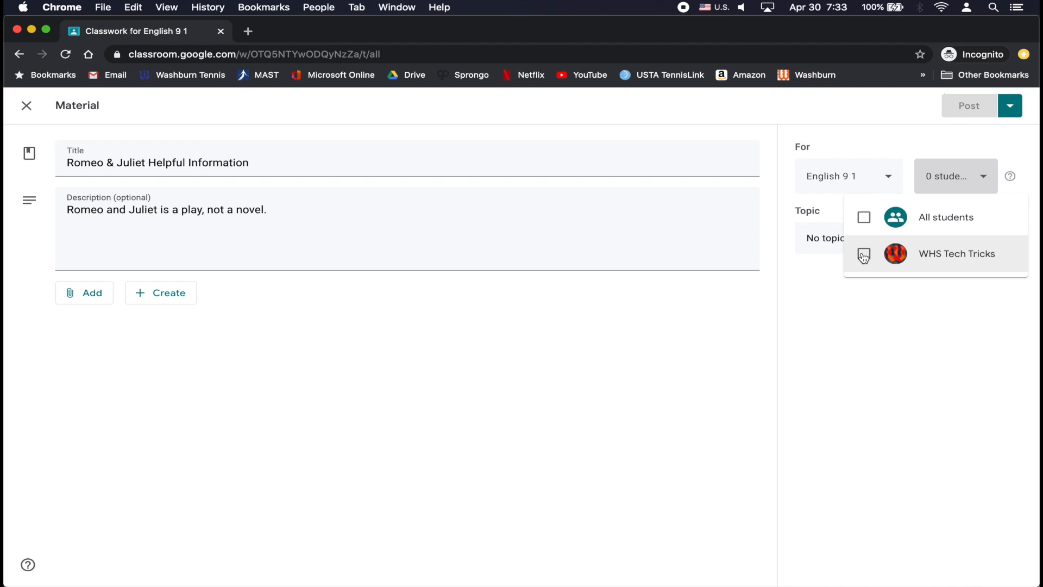
{"action": "left_click", "coordinate": [864, 254]}
{"action": "left_click", "coordinate": [946, 324]}
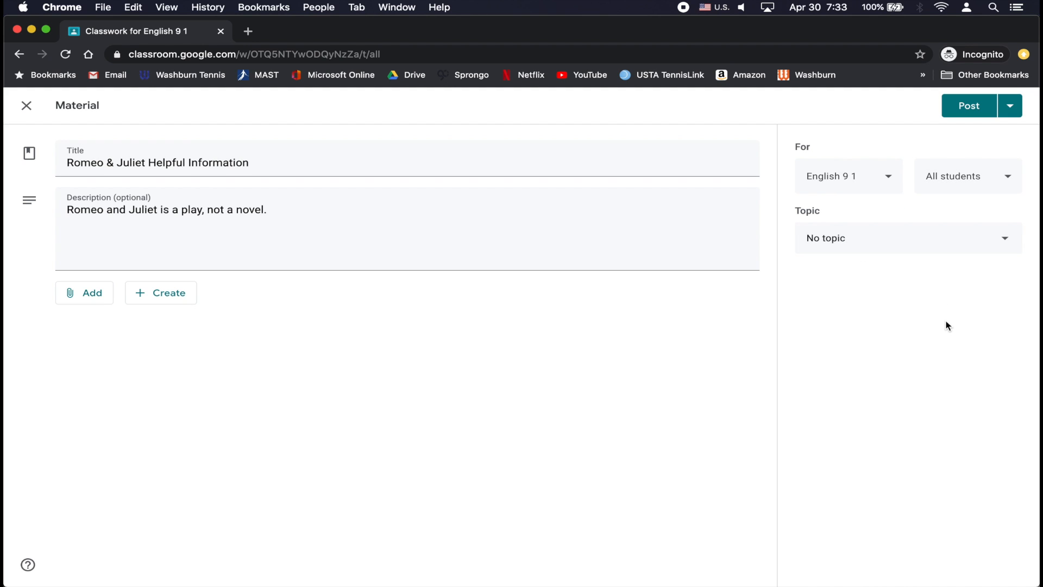
Assign the material to the Unit 1 topic, check the posting options and post it to the class.
{"action": "left_click", "coordinate": [856, 248]}
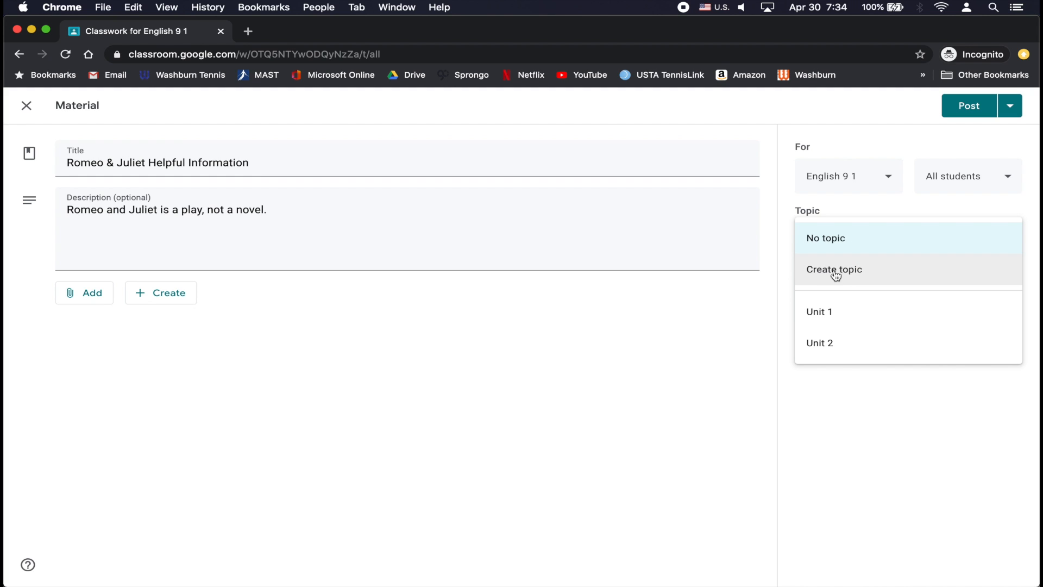
{"action": "left_click", "coordinate": [849, 319]}
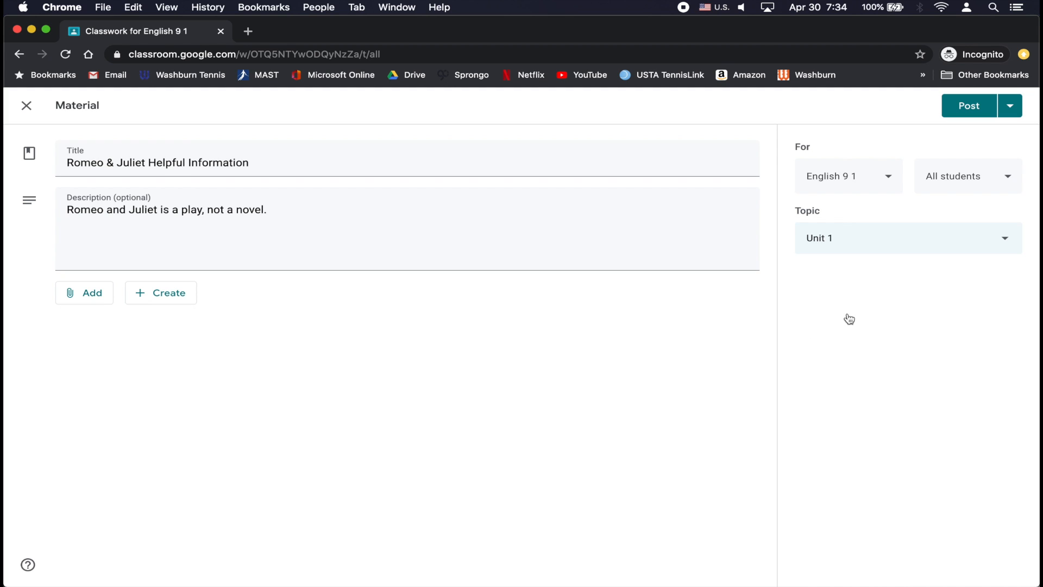
{"action": "left_click", "coordinate": [973, 106]}
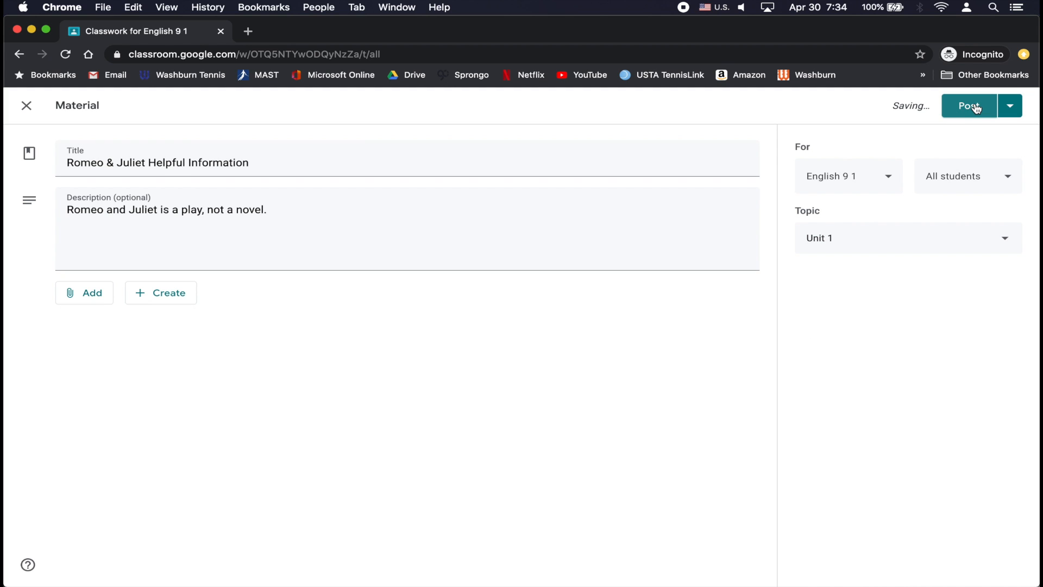
{"action": "left_click", "coordinate": [1009, 112]}
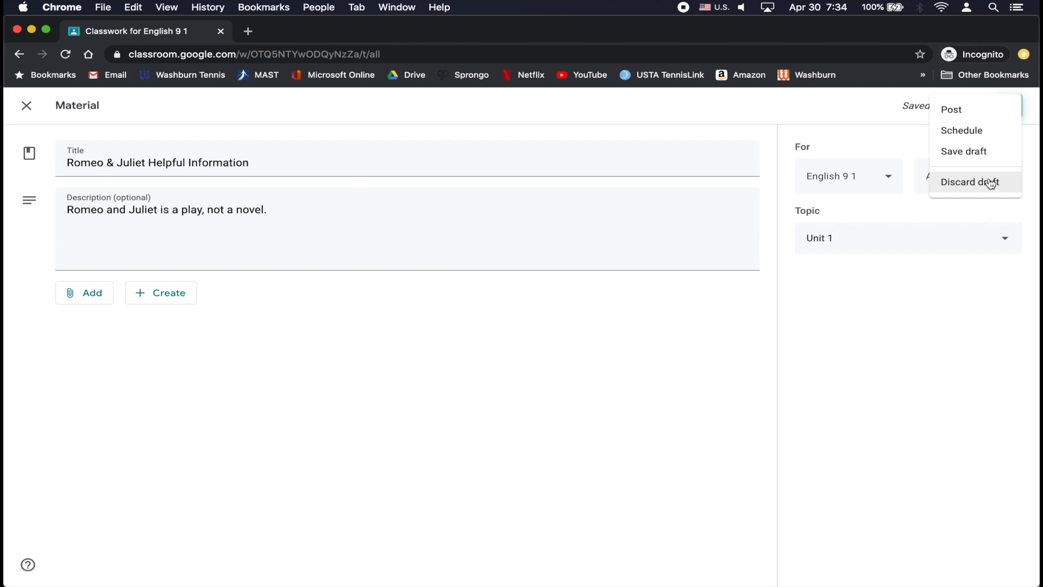
{"action": "left_click", "coordinate": [969, 112]}
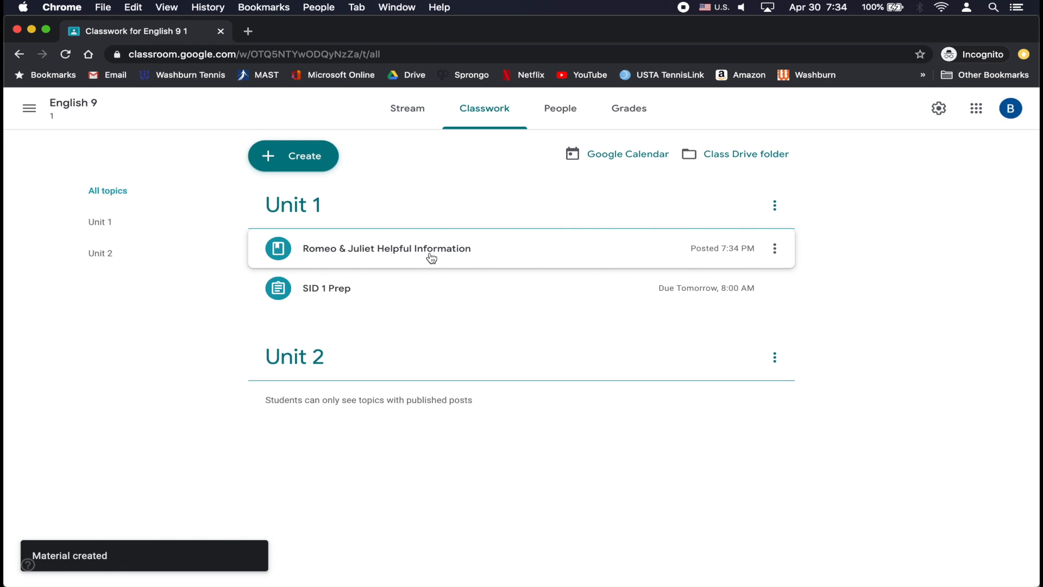
Create a short-answer question reading "What do you think of Romeo and Juliet?" in the classwork.
{"action": "left_click", "coordinate": [298, 156]}
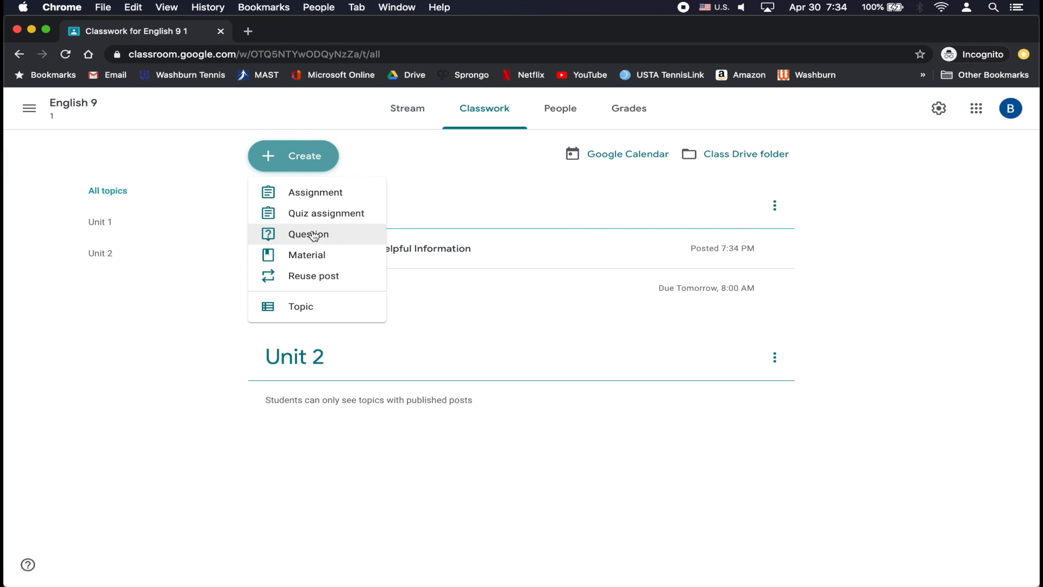
{"action": "left_click", "coordinate": [351, 235]}
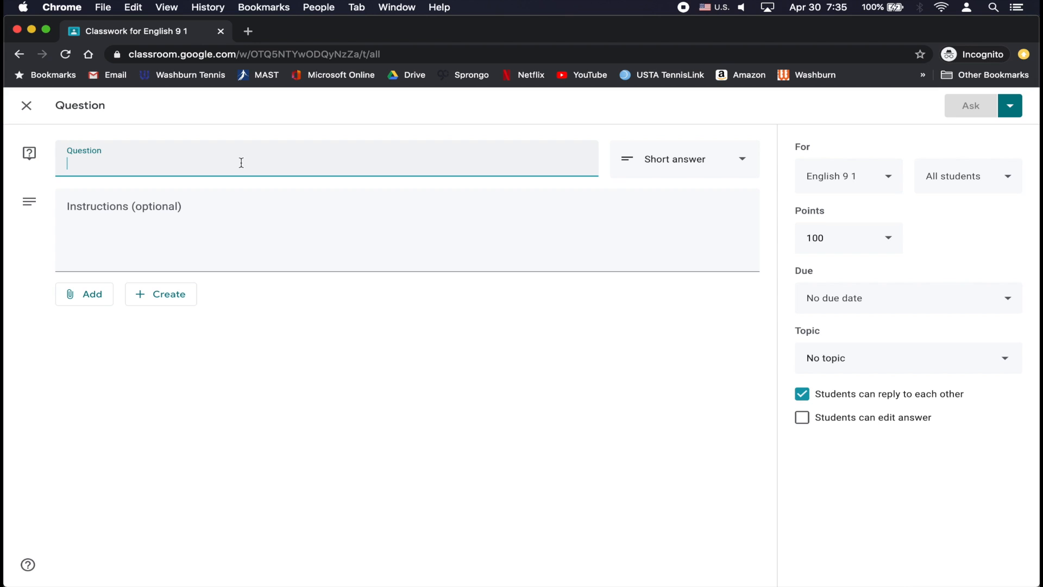
{"action": "type", "text": "What do yo"}
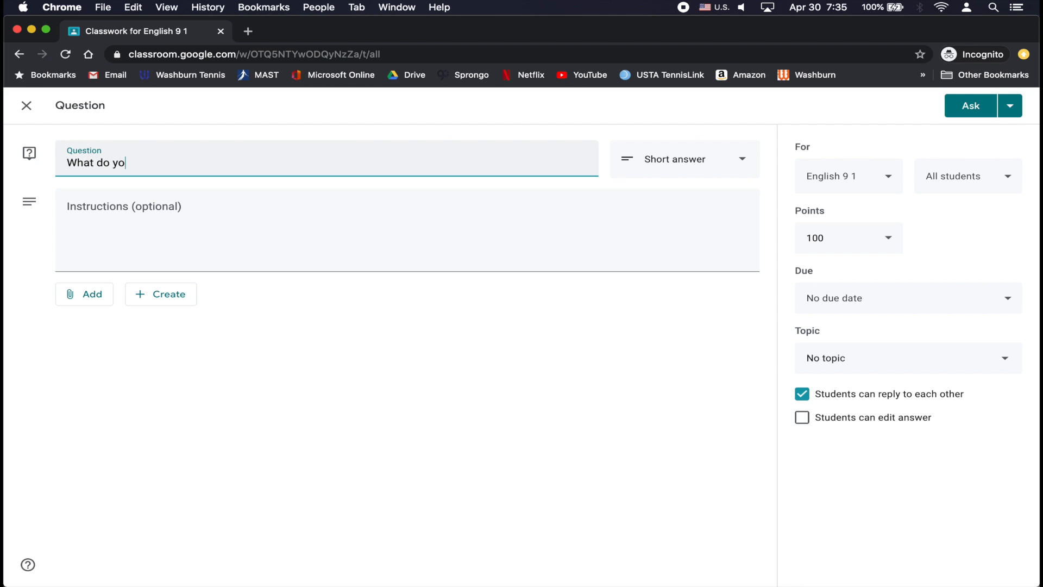
{"action": "type", "text": "u think of Romeo and Juliet?"}
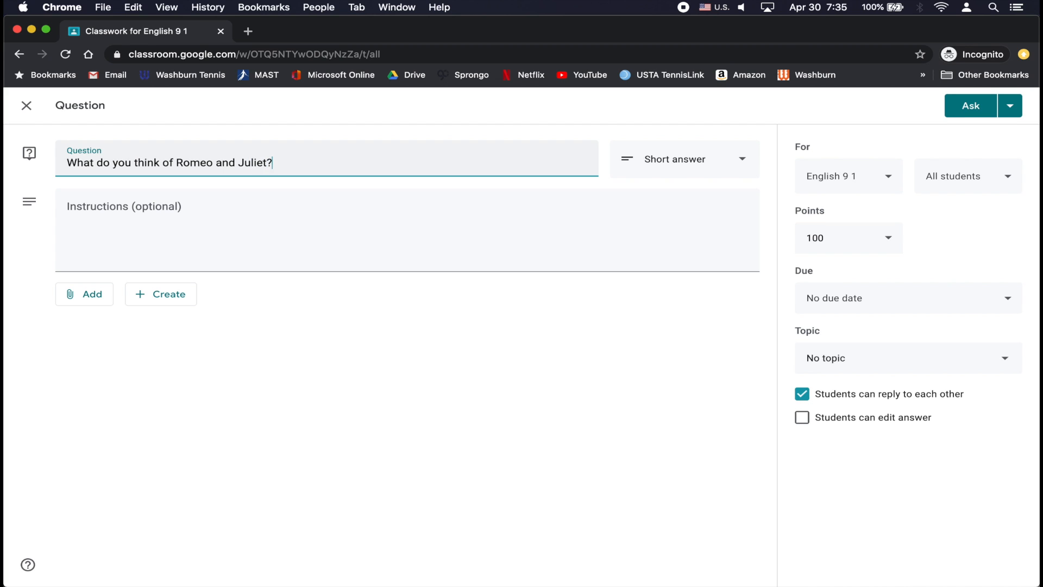
{"action": "left_click", "coordinate": [649, 160]}
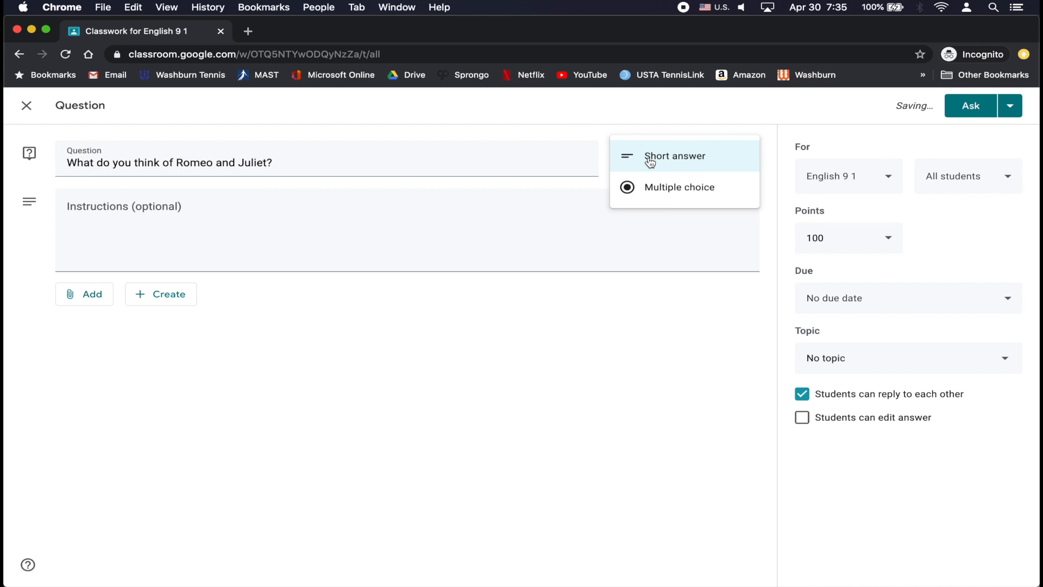
{"action": "left_click", "coordinate": [687, 152]}
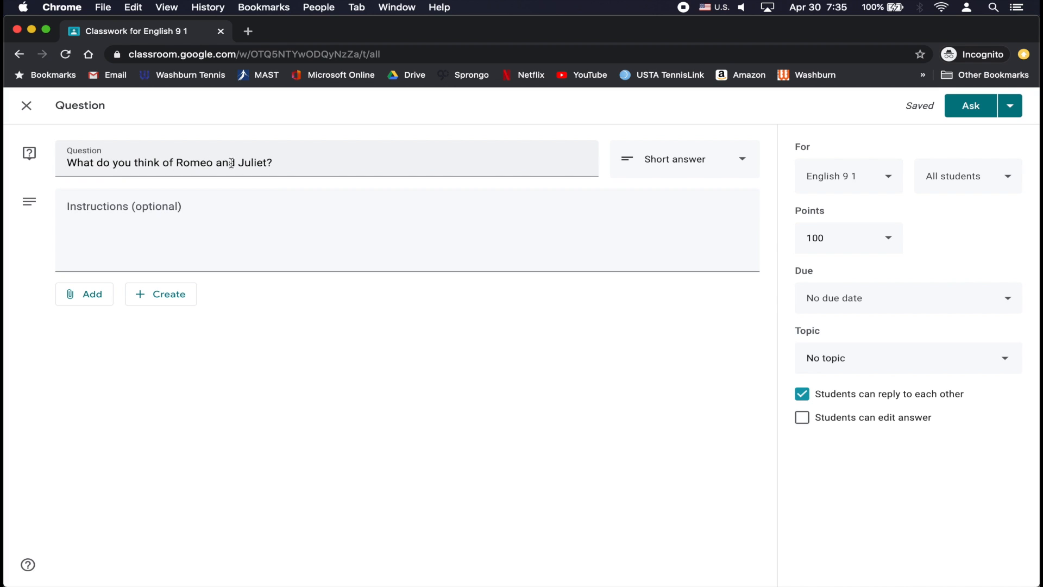
{"action": "left_click", "coordinate": [83, 299]}
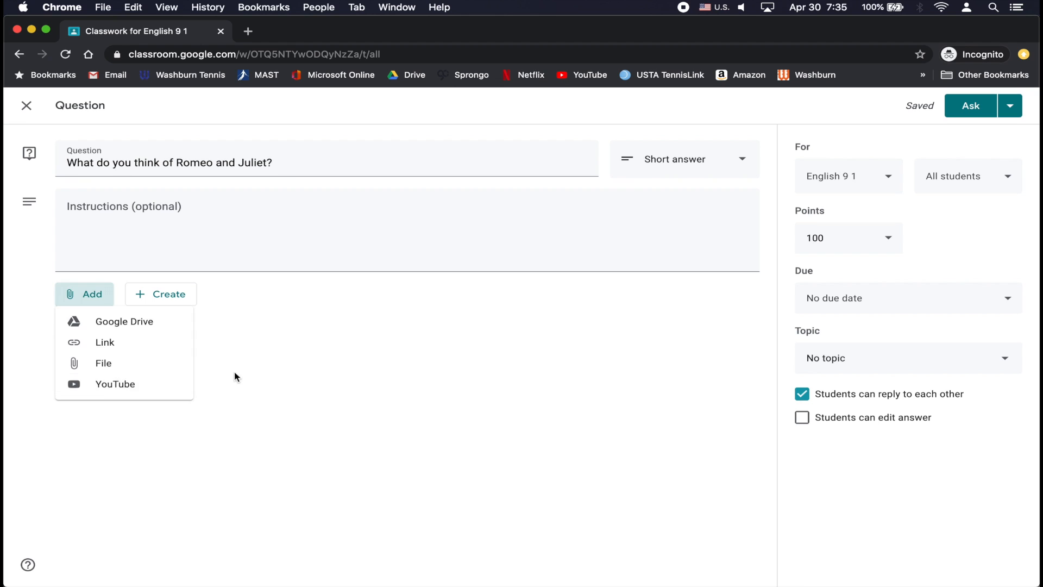
{"action": "left_click", "coordinate": [235, 372]}
{"action": "left_click", "coordinate": [140, 296]}
{"action": "left_click", "coordinate": [87, 294]}
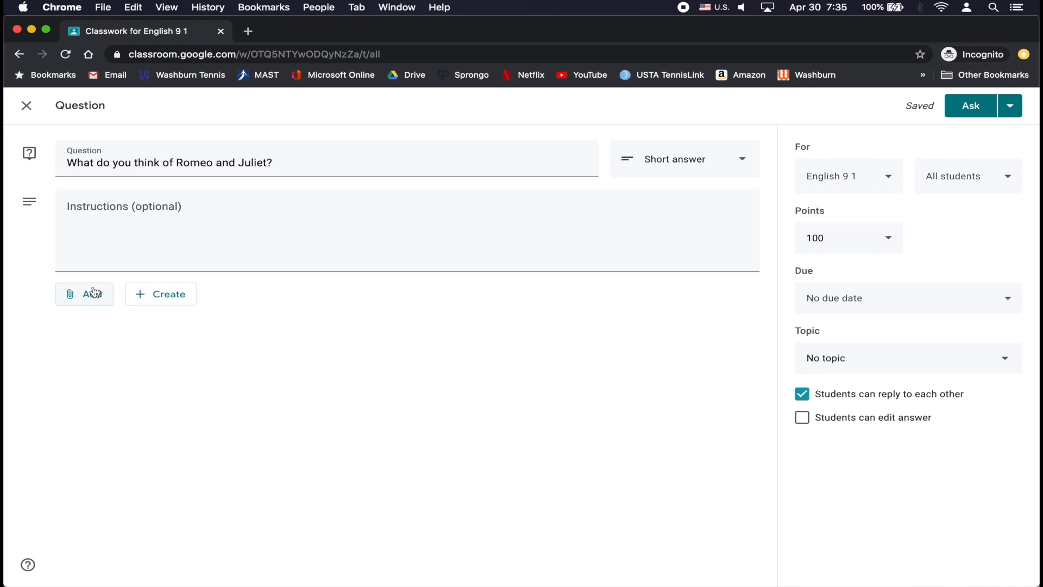
{"action": "left_click", "coordinate": [87, 294]}
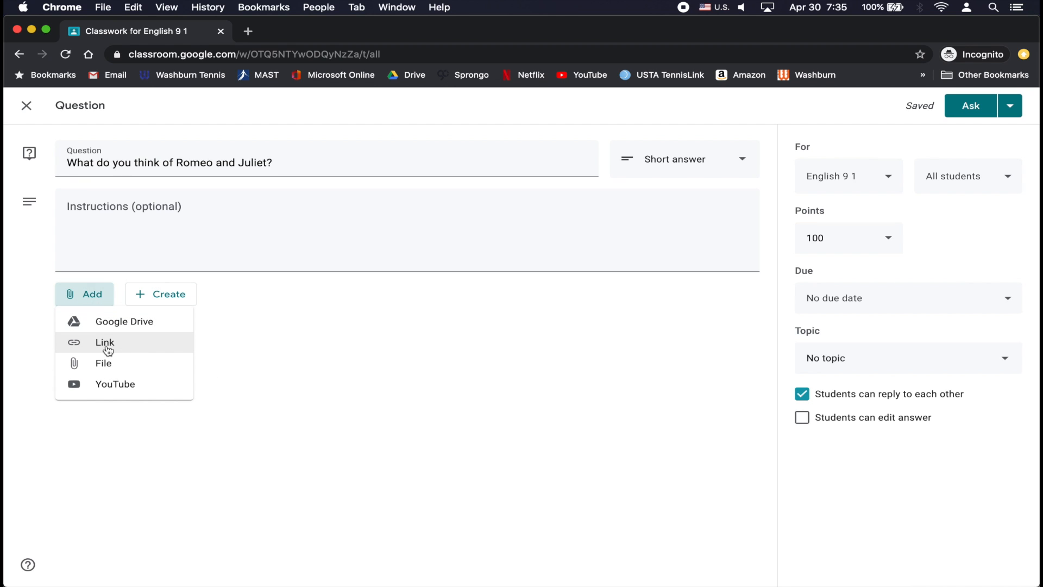
{"action": "left_click", "coordinate": [298, 387]}
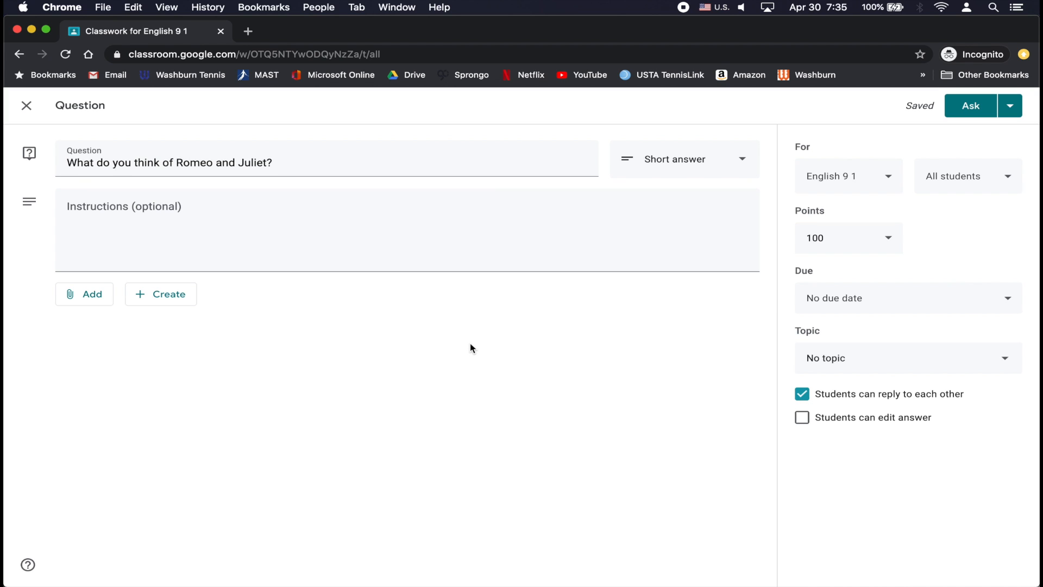
Share the question with English 9 section 2 as well and set its value to 10 points.
{"action": "left_click", "coordinate": [888, 177]}
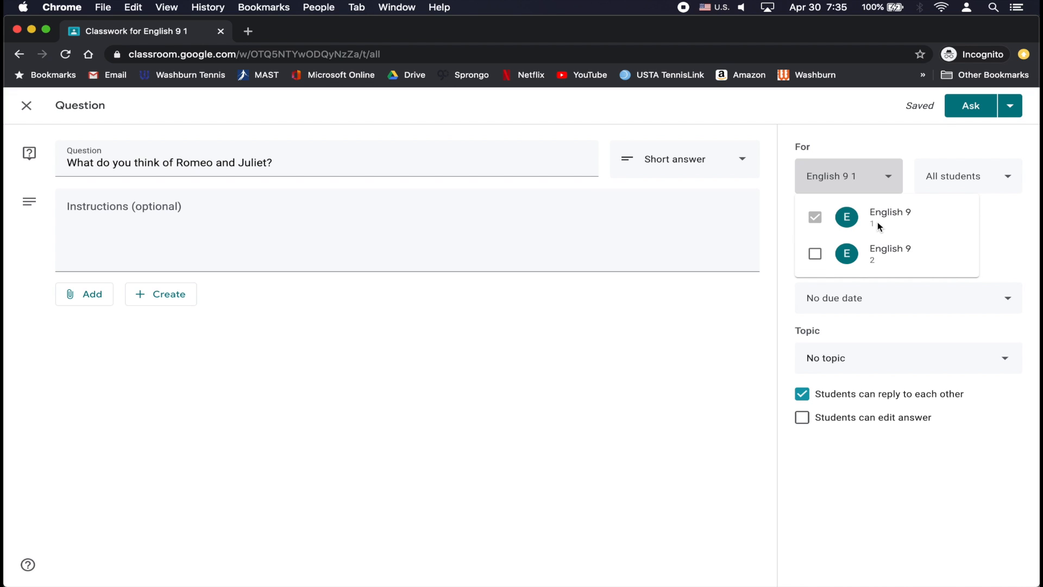
{"action": "left_click", "coordinate": [814, 254]}
{"action": "left_click", "coordinate": [1008, 242]}
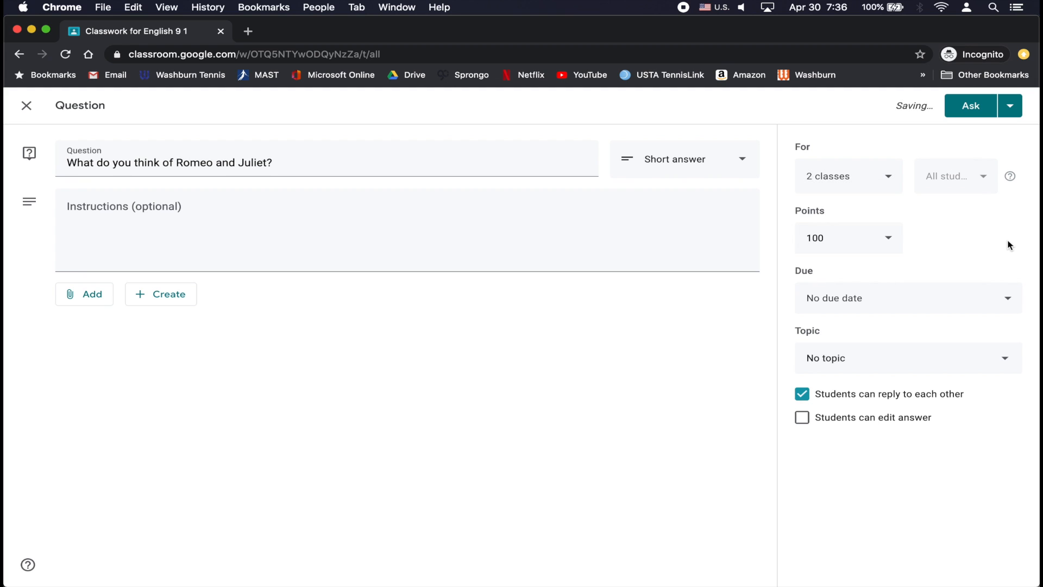
{"action": "left_click", "coordinate": [889, 242]}
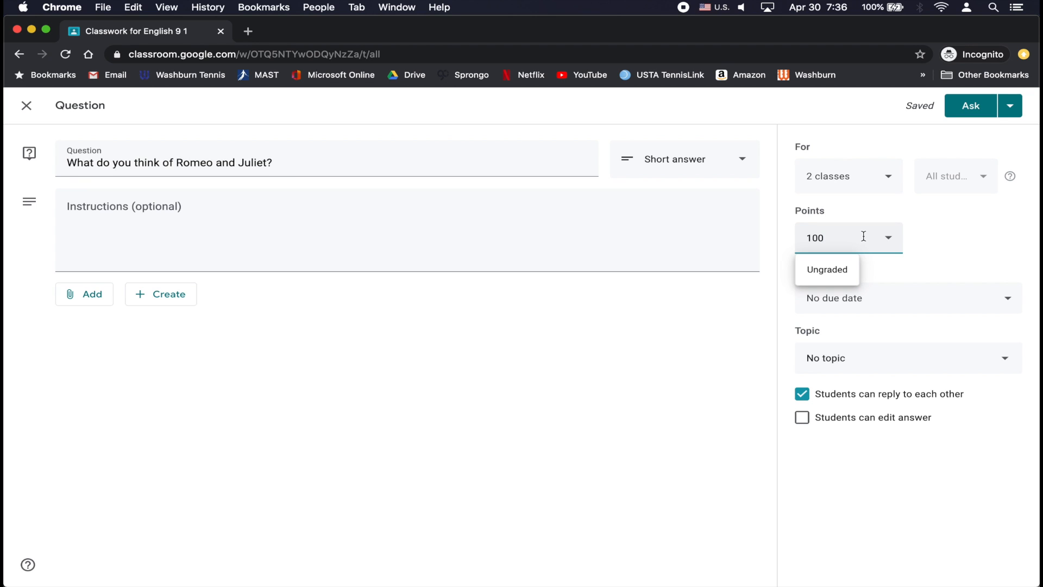
{"action": "key", "text": "BackSpace"}
{"action": "left_click", "coordinate": [937, 242]}
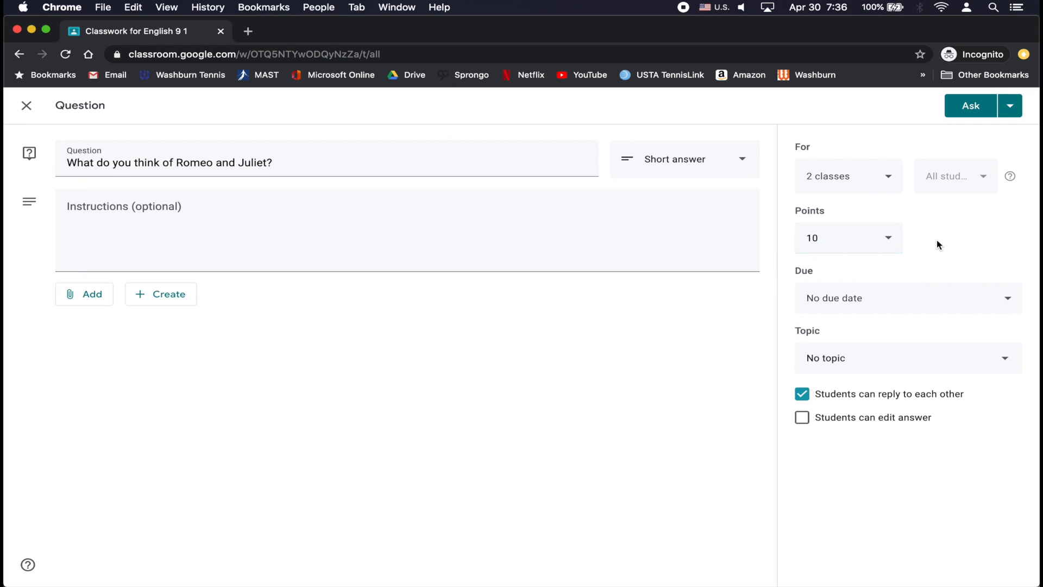
Set the question's due date to May 1, 2020 at 8:00 AM.
{"action": "left_click", "coordinate": [854, 299]}
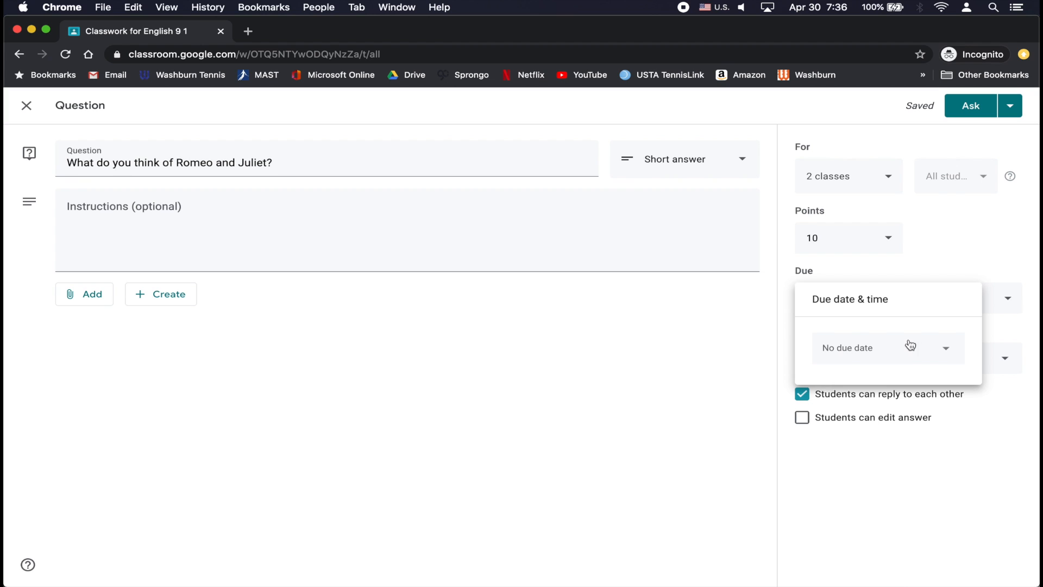
{"action": "left_click", "coordinate": [946, 353]}
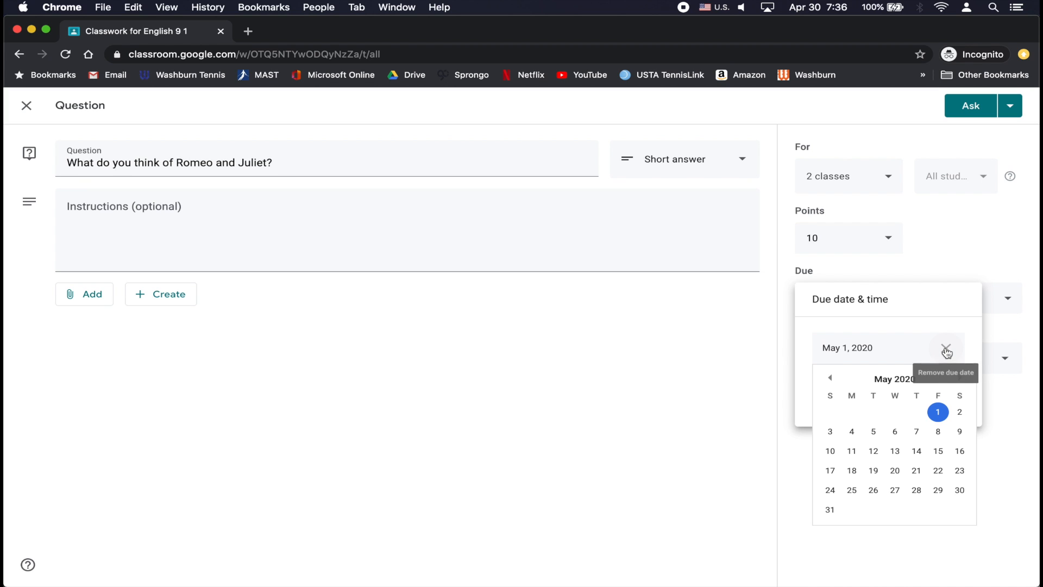
{"action": "left_click", "coordinate": [938, 412]}
{"action": "left_click", "coordinate": [875, 399]}
{"action": "type", "text": "8:00 AM"}
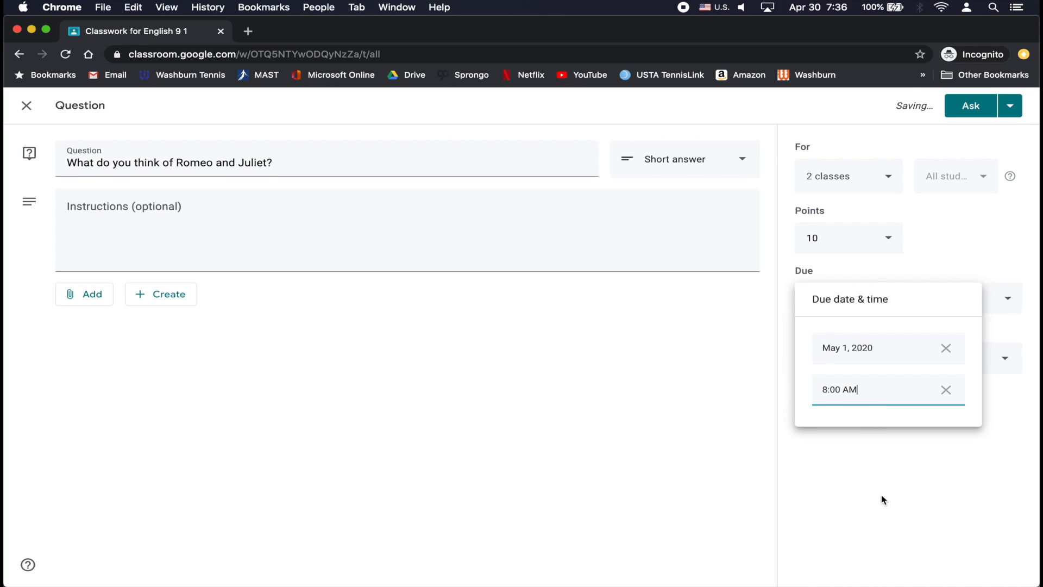
{"action": "left_click", "coordinate": [880, 475]}
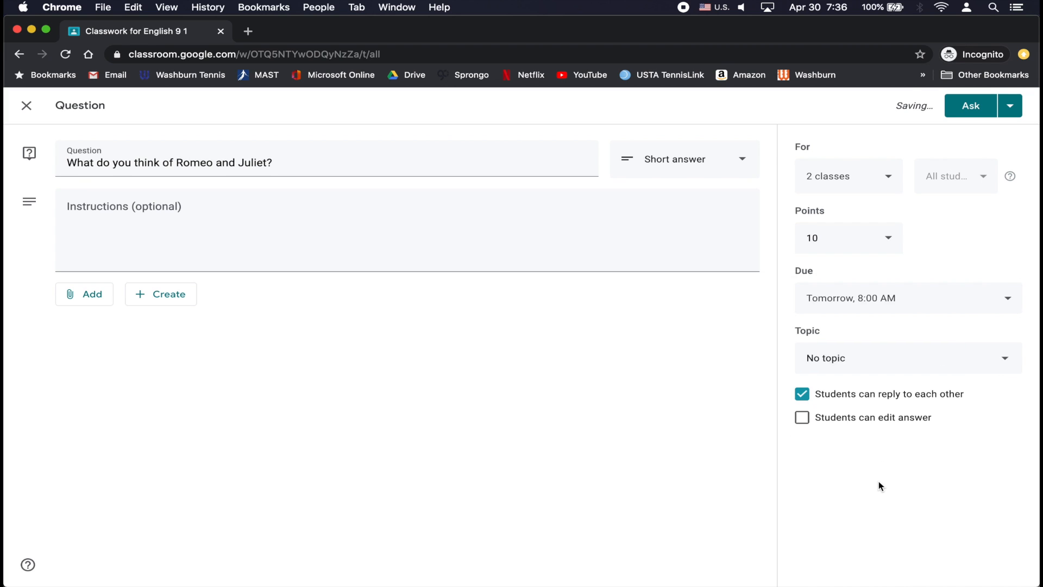
File the question under the Unit 1 topic and post it to both classes.
{"action": "left_click", "coordinate": [856, 360]}
{"action": "left_click", "coordinate": [834, 431]}
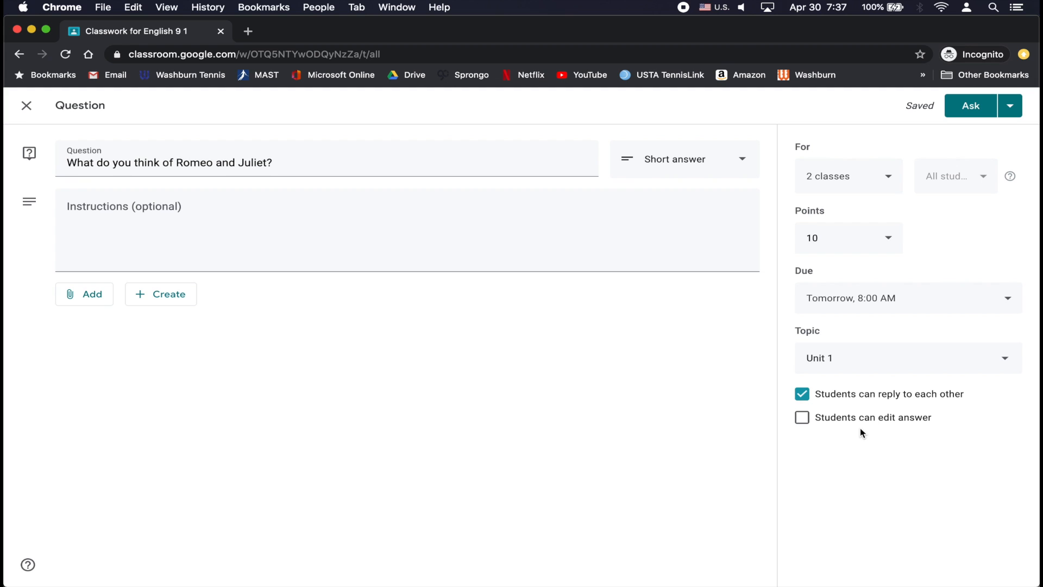
{"action": "left_click", "coordinate": [1011, 108]}
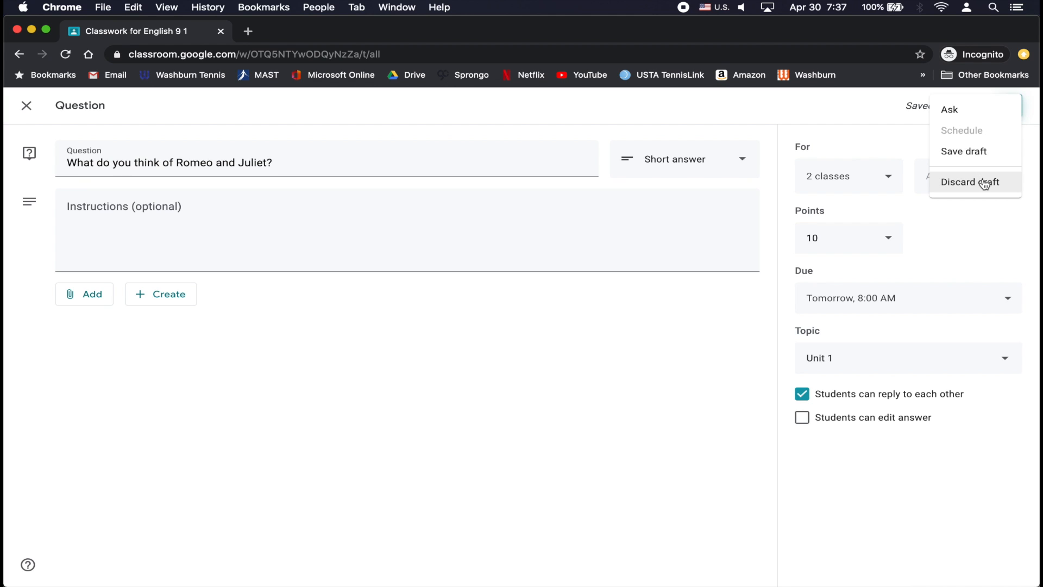
{"action": "left_click", "coordinate": [949, 109]}
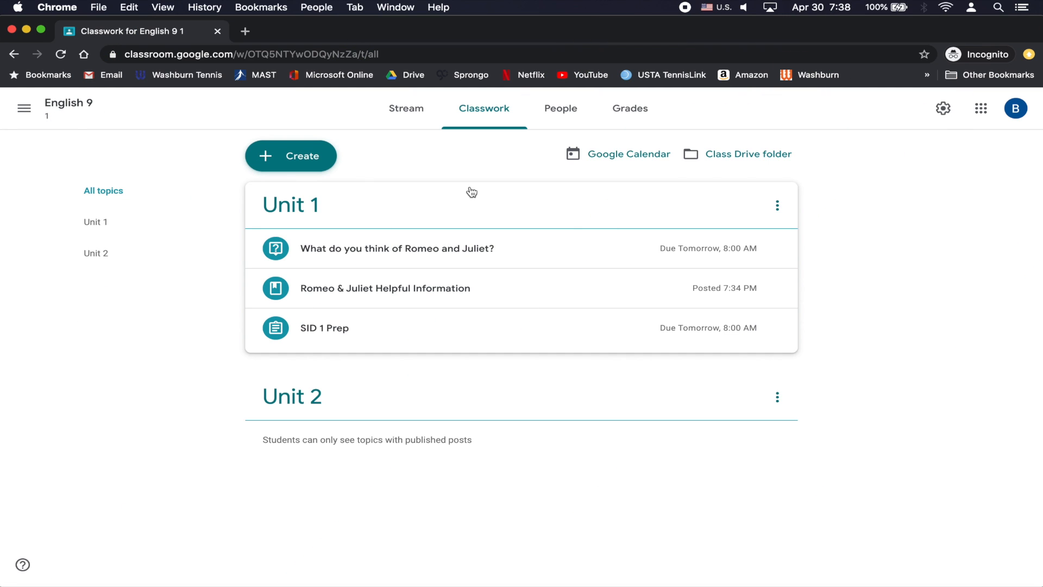
Create a new classwork assignment titled "Romeo and Juliet Essay".
{"action": "left_click", "coordinate": [318, 153]}
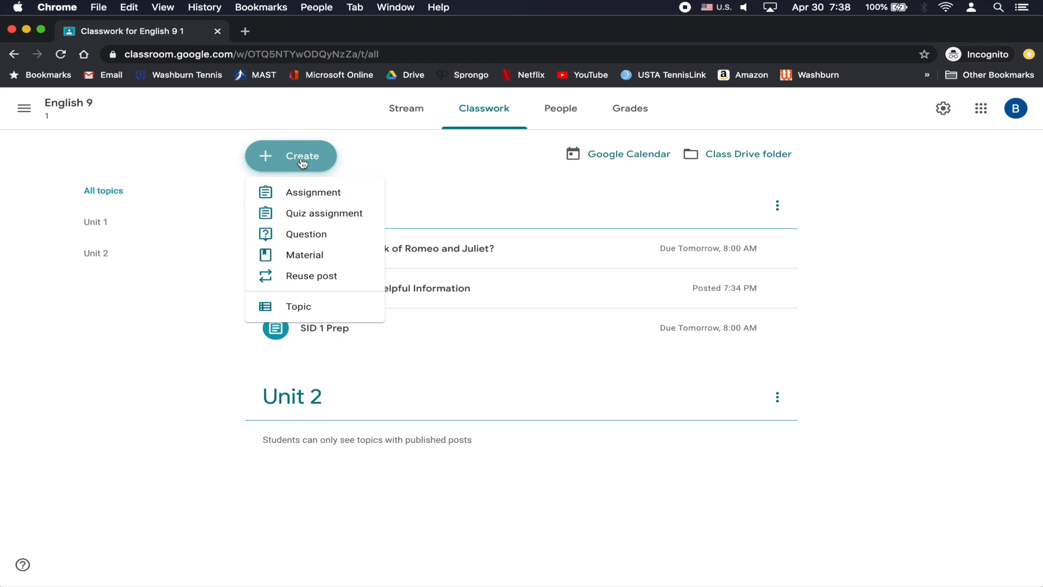
{"action": "left_click", "coordinate": [332, 193]}
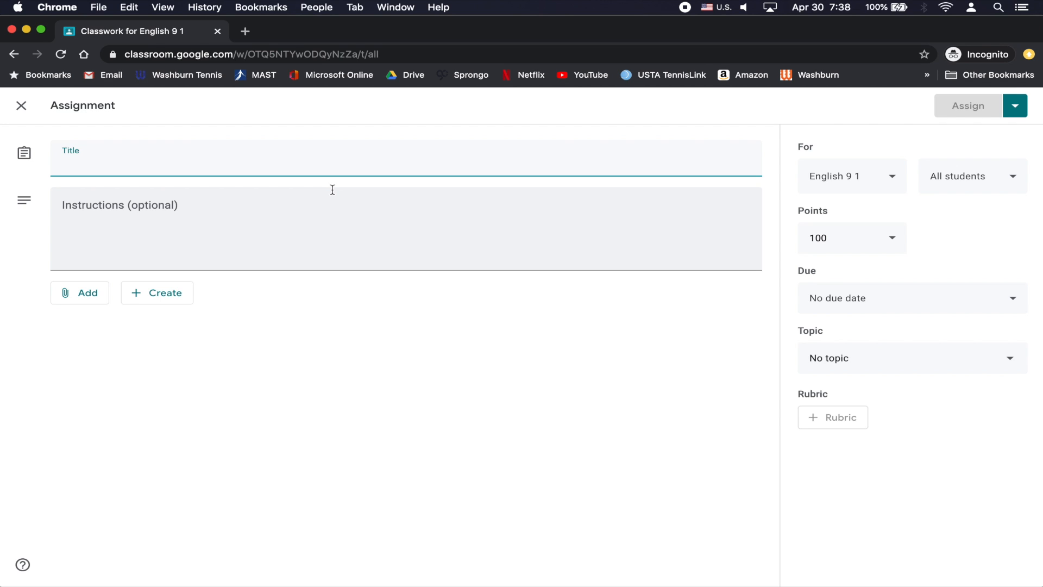
{"action": "type", "text": "Ro"}
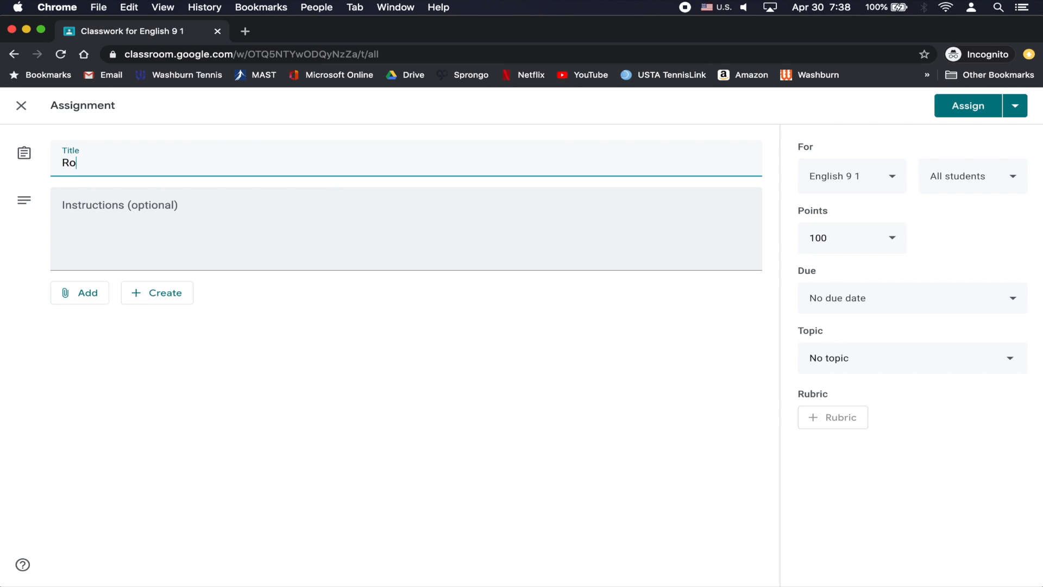
{"action": "type", "text": "meo and Juliet Essay"}
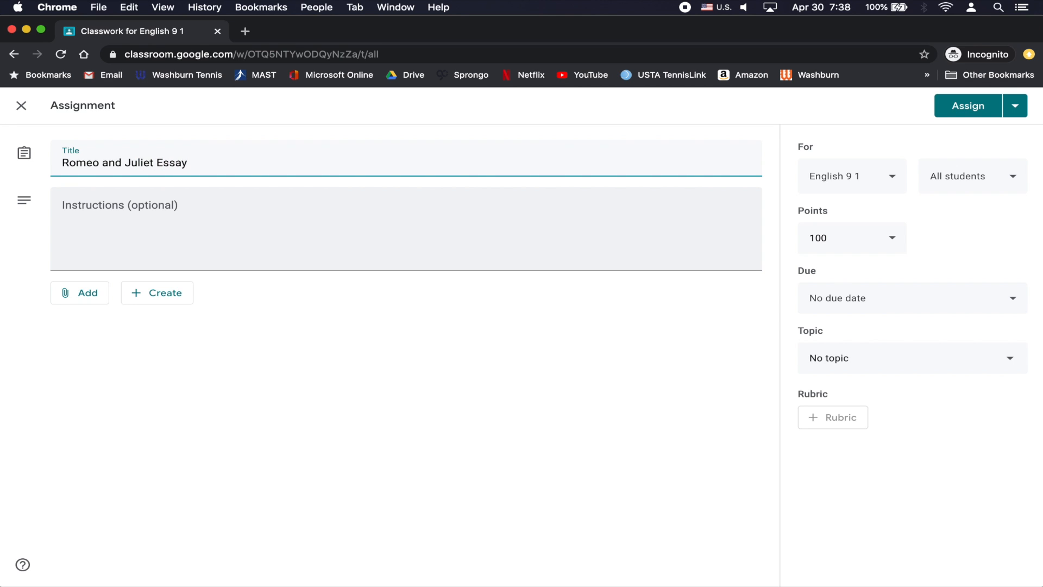
{"action": "left_click", "coordinate": [311, 203]}
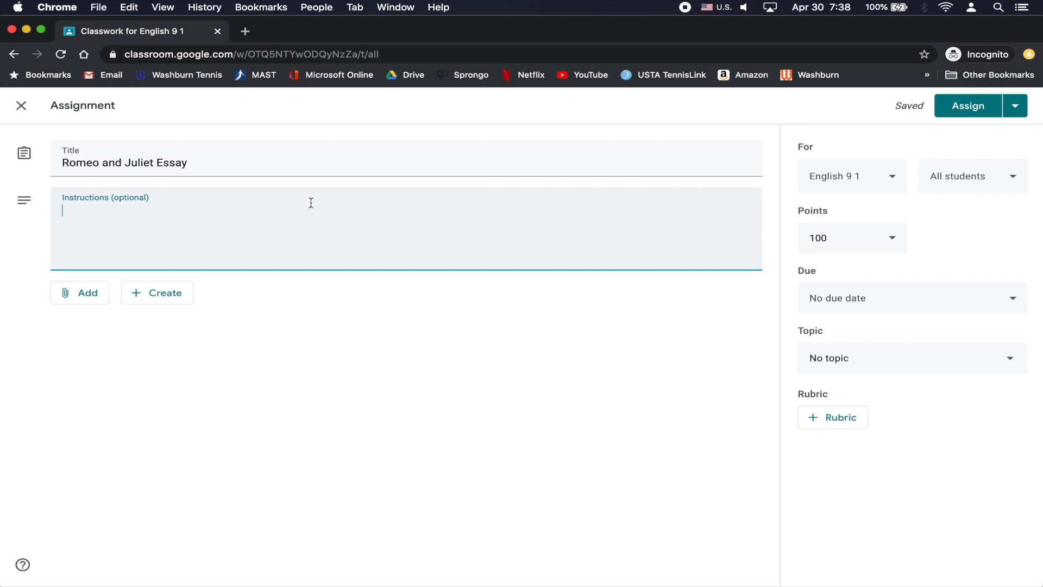
{"action": "left_click", "coordinate": [71, 296]}
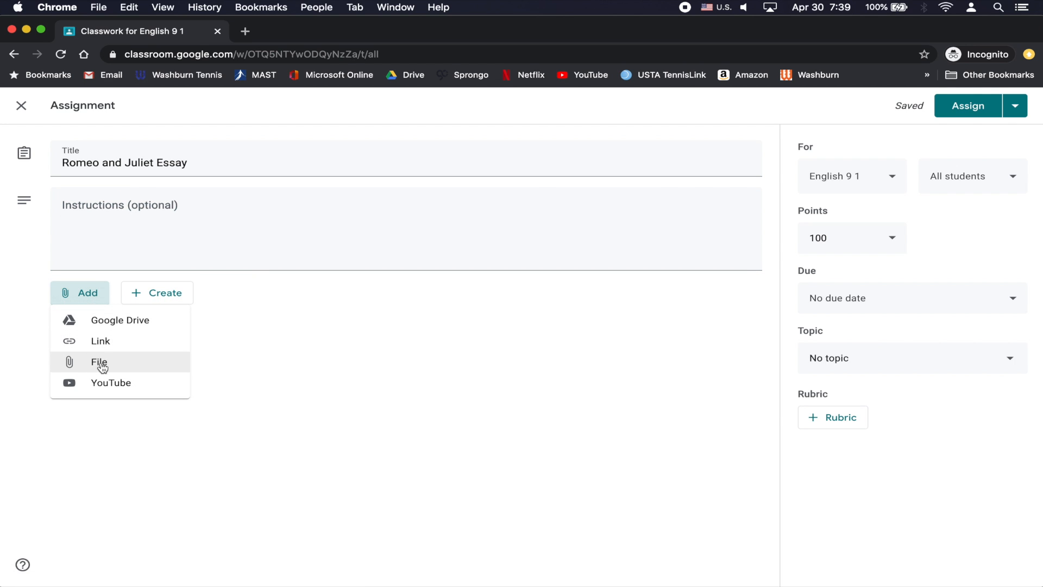
{"action": "left_click", "coordinate": [227, 364]}
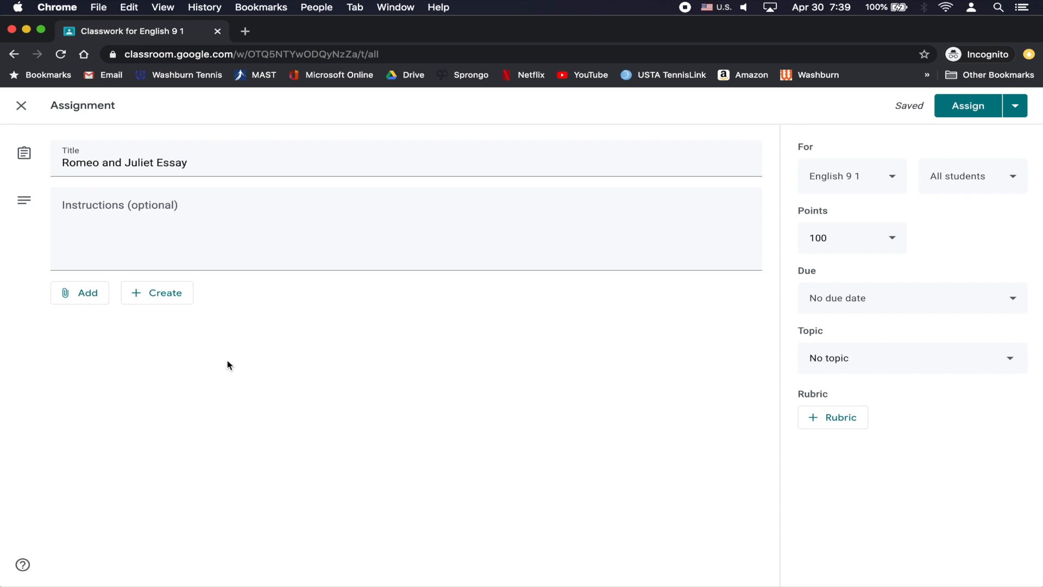
Enter the assignment instructions "Write an essay analyzing the downfall of the titular characters' relationship.".
{"action": "left_click", "coordinate": [195, 223]}
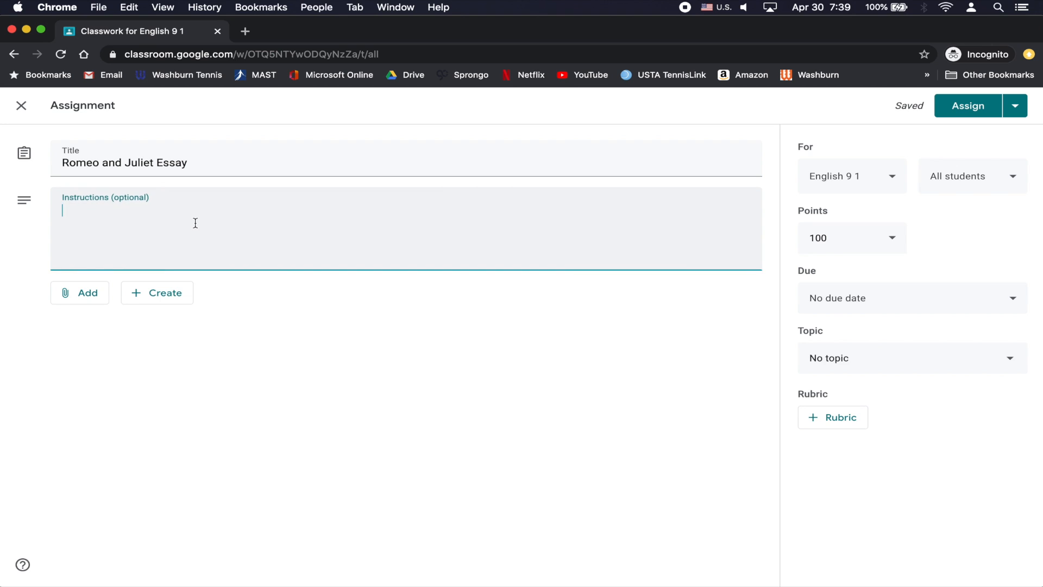
{"action": "type", "text": "Write an essay "}
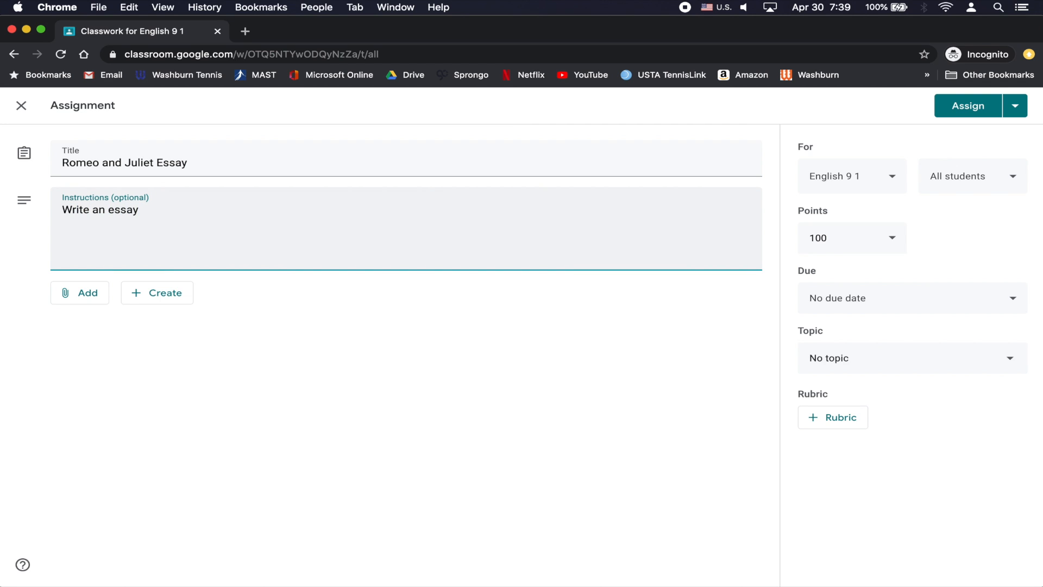
{"action": "type", "text": "analyzing the oownfall of the ch"}
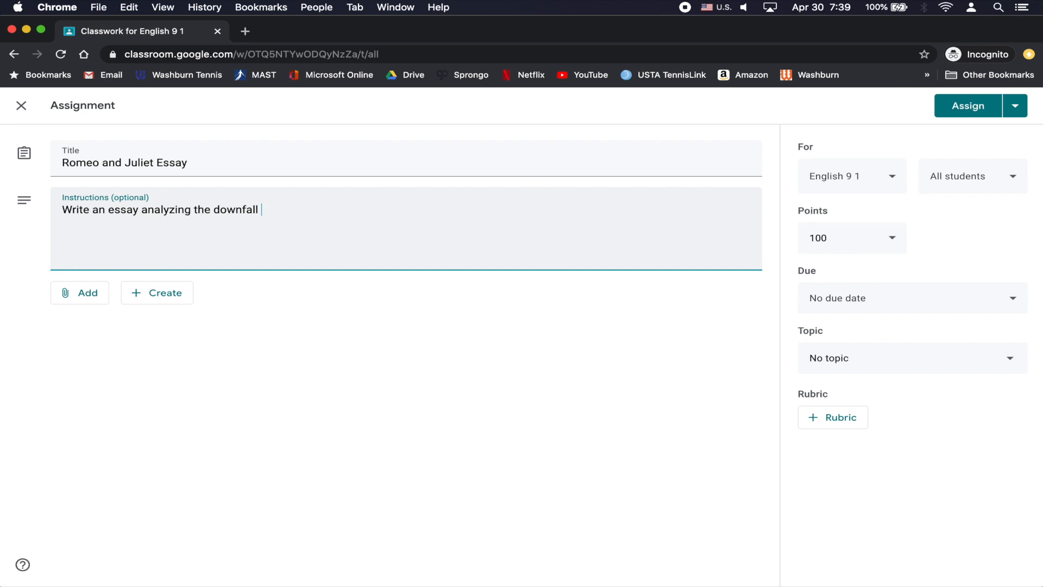
{"action": "key", "text": "BackSpace"}
{"action": "key", "text": "BackSpace"}
{"action": "type", "text": "titular charact"}
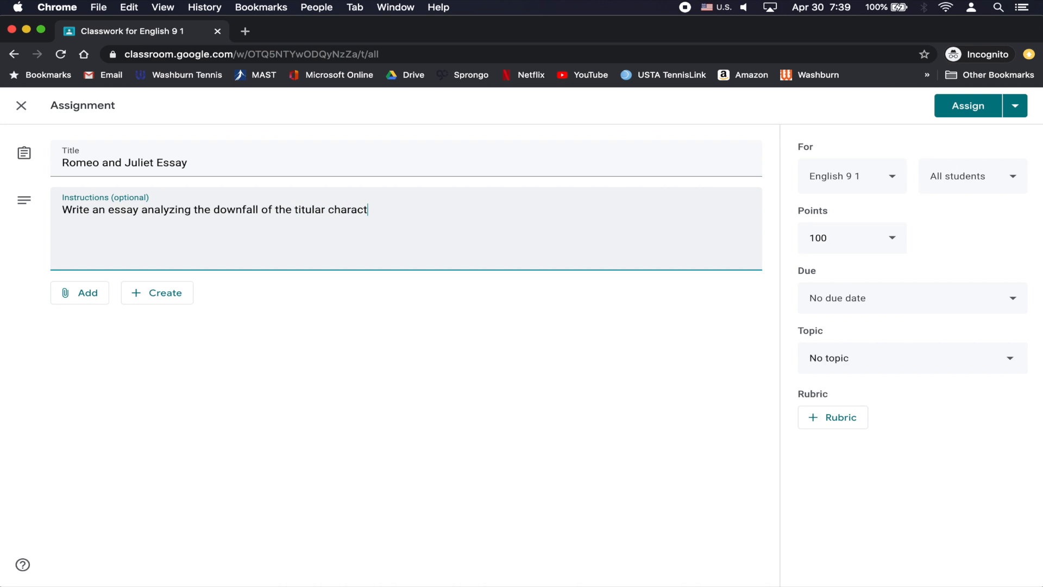
{"action": "type", "text": "er's"}
{"action": "key", "text": "BackSpace"}
{"action": "key", "text": "BackSpace"}
{"action": "type", "text": "s' relationship."}
{"action": "left_click", "coordinate": [237, 368]}
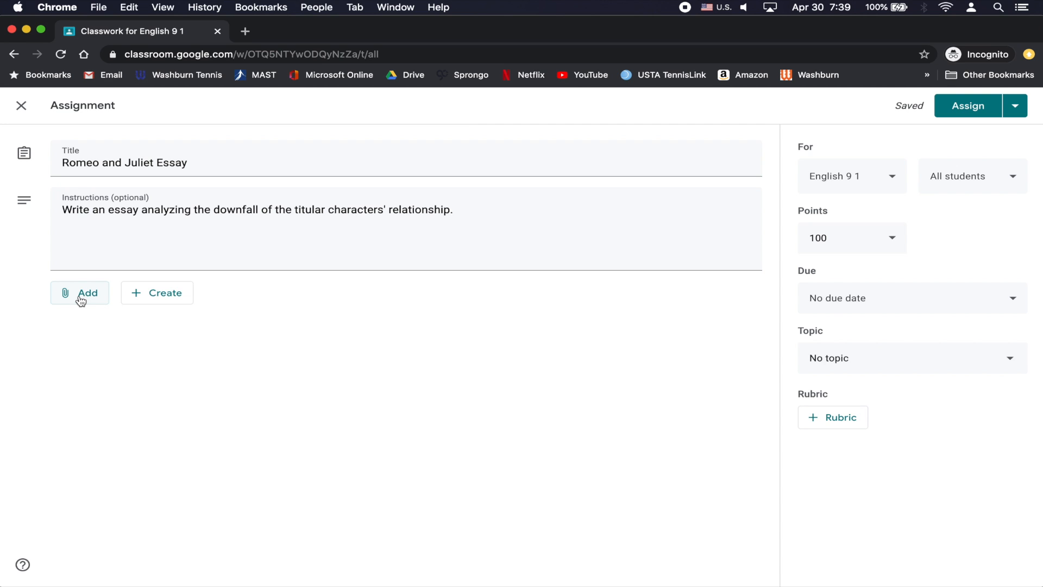
Share the essay assignment with English 9 section 2 as well and make it worth 50 points.
{"action": "left_click", "coordinate": [893, 179]}
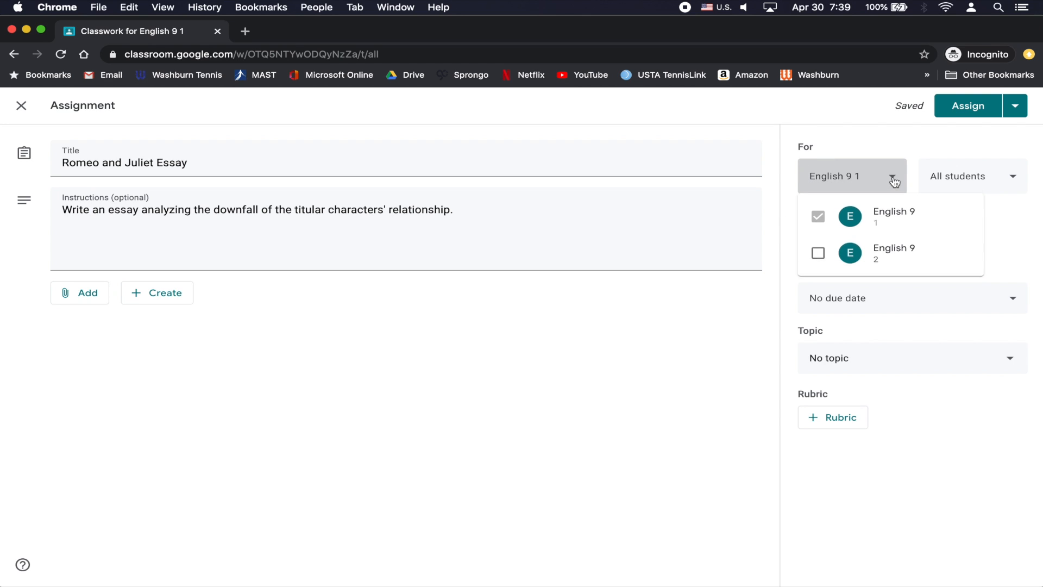
{"action": "left_click", "coordinate": [818, 254]}
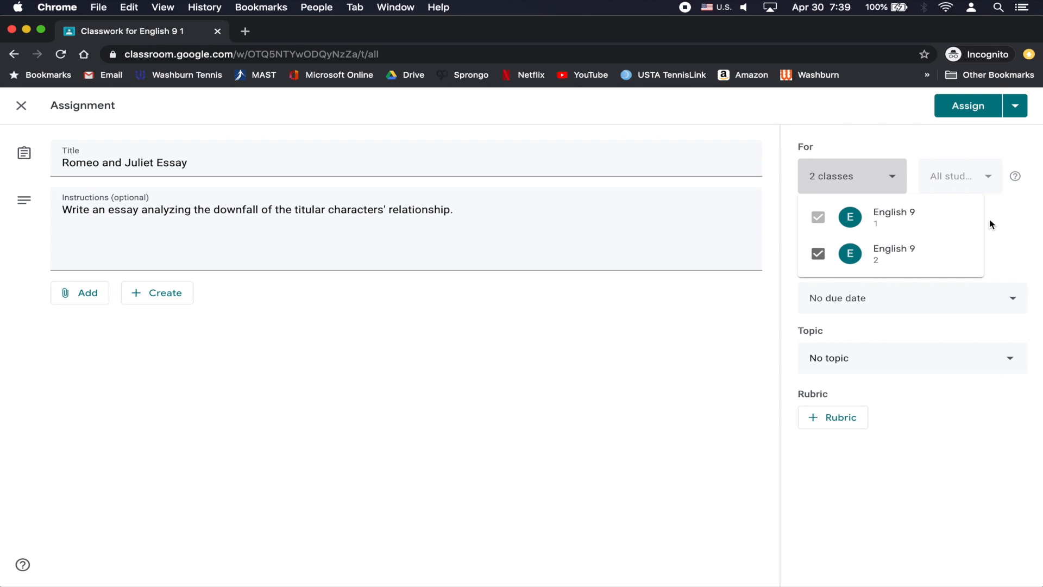
{"action": "left_click", "coordinate": [997, 233]}
{"action": "left_click", "coordinate": [891, 239]}
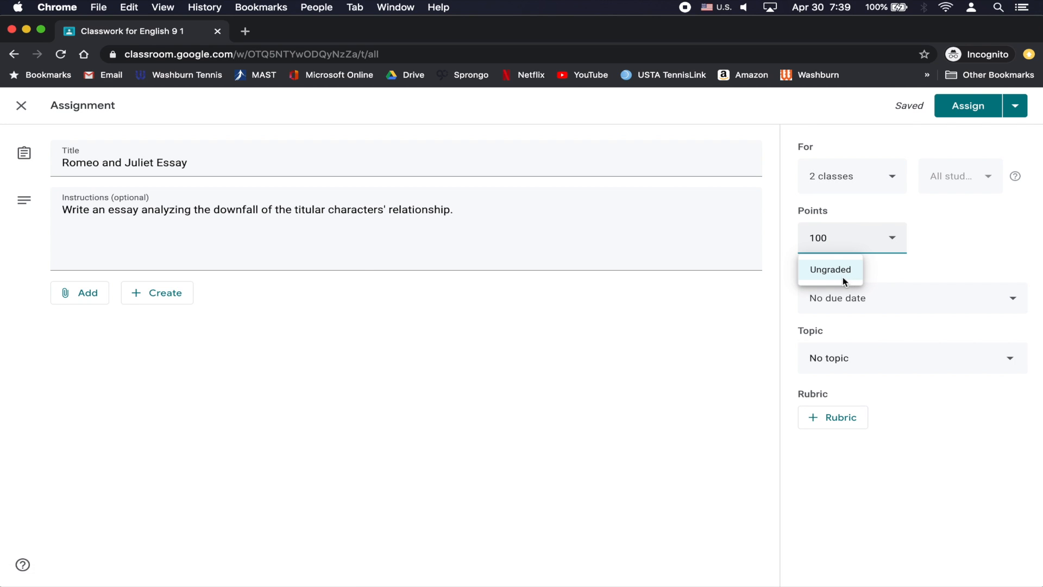
{"action": "double_click", "coordinate": [825, 238]}
{"action": "type", "text": "50"}
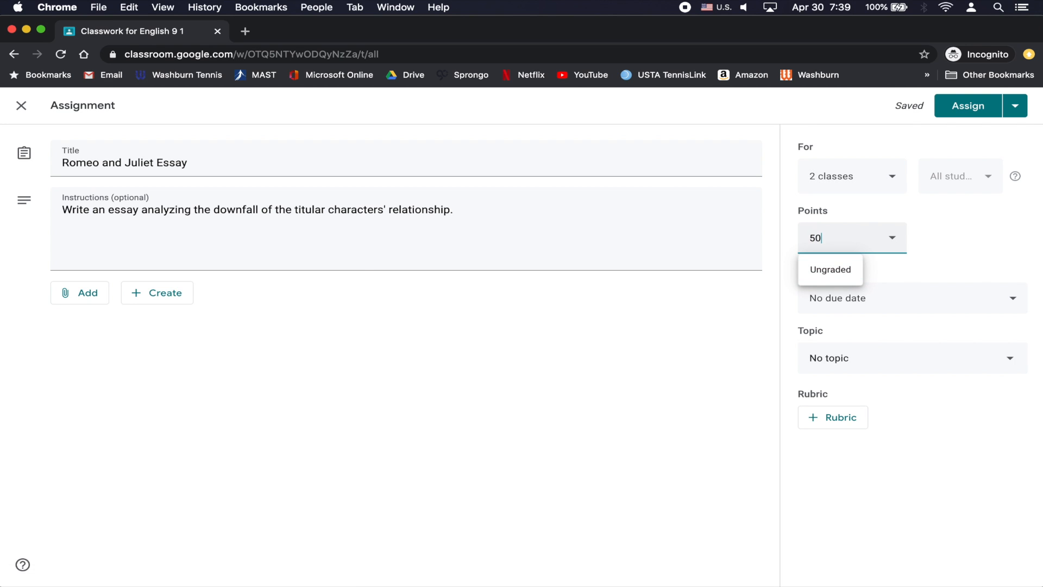
{"action": "left_click", "coordinate": [979, 220]}
Set the essay assignment's due date to May 8, 2020, keeping the 11:59 PM deadline.
{"action": "left_click", "coordinate": [901, 302]}
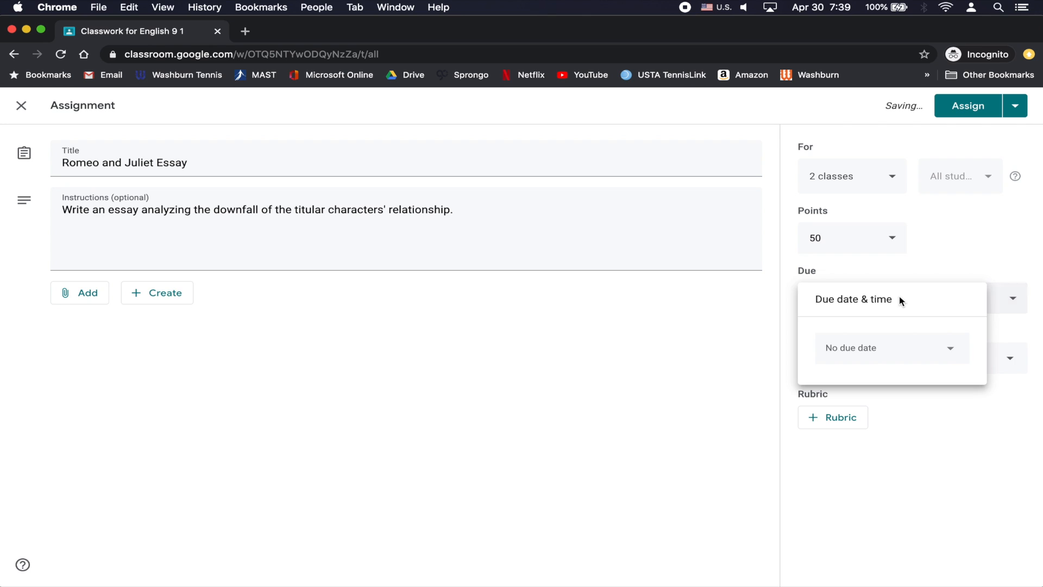
{"action": "left_click", "coordinate": [871, 346]}
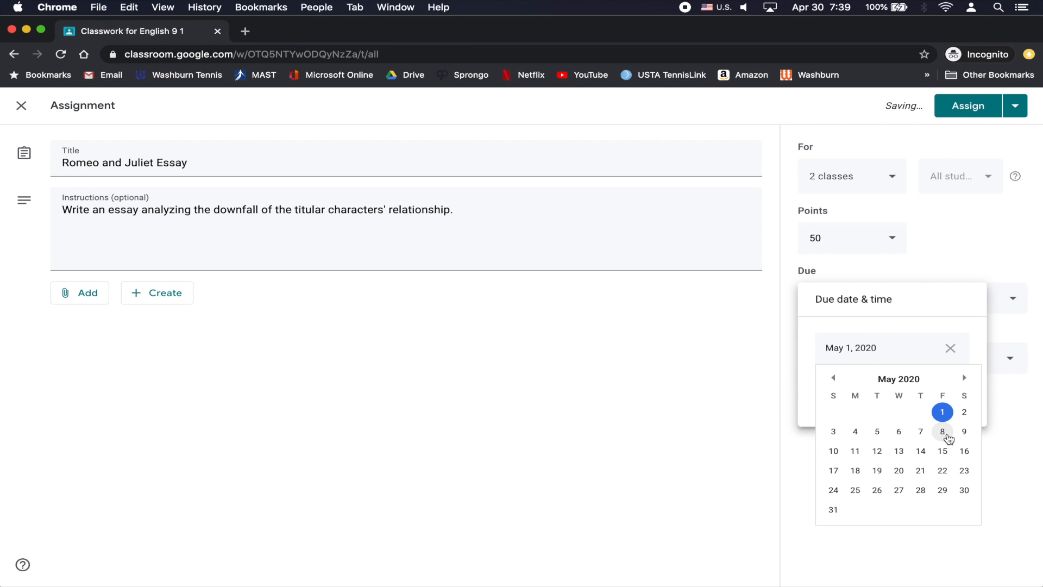
{"action": "left_click", "coordinate": [942, 432]}
{"action": "left_click", "coordinate": [875, 392]}
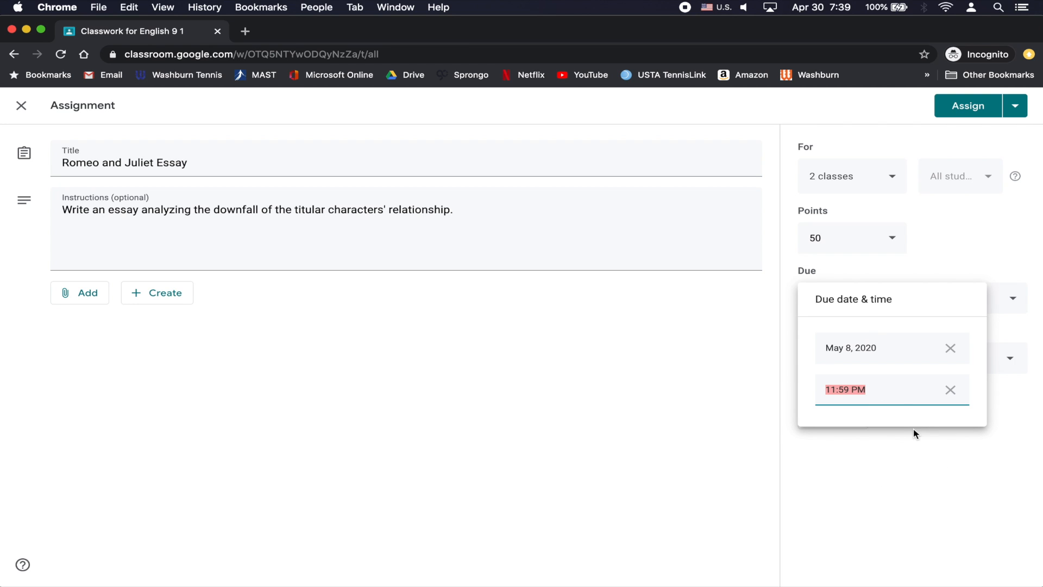
{"action": "left_click", "coordinate": [931, 436]}
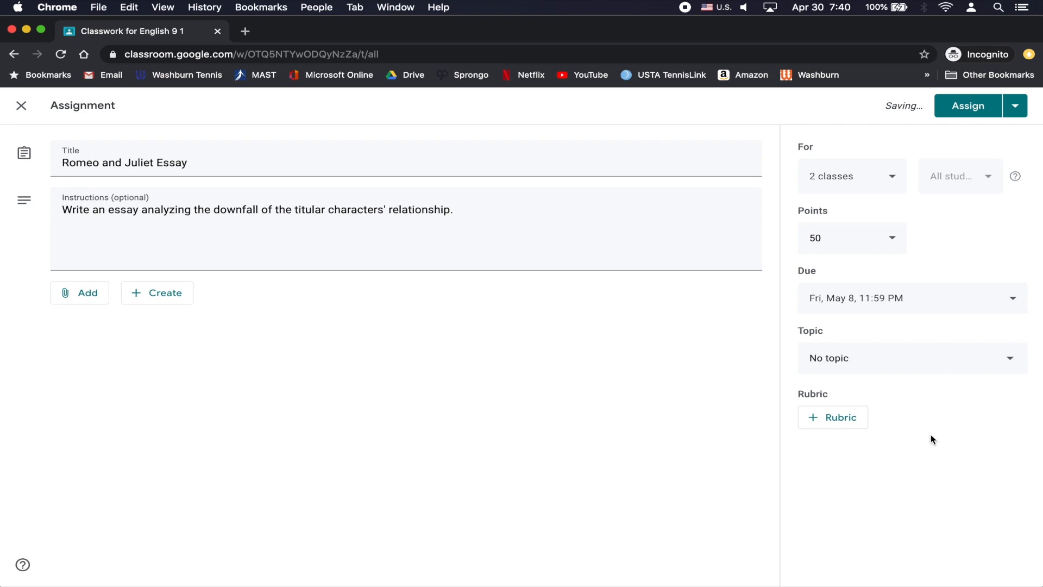
File the essay assignment under the Unit 1 topic and start creating a new rubric for it.
{"action": "left_click", "coordinate": [898, 360]}
{"action": "left_click", "coordinate": [882, 431]}
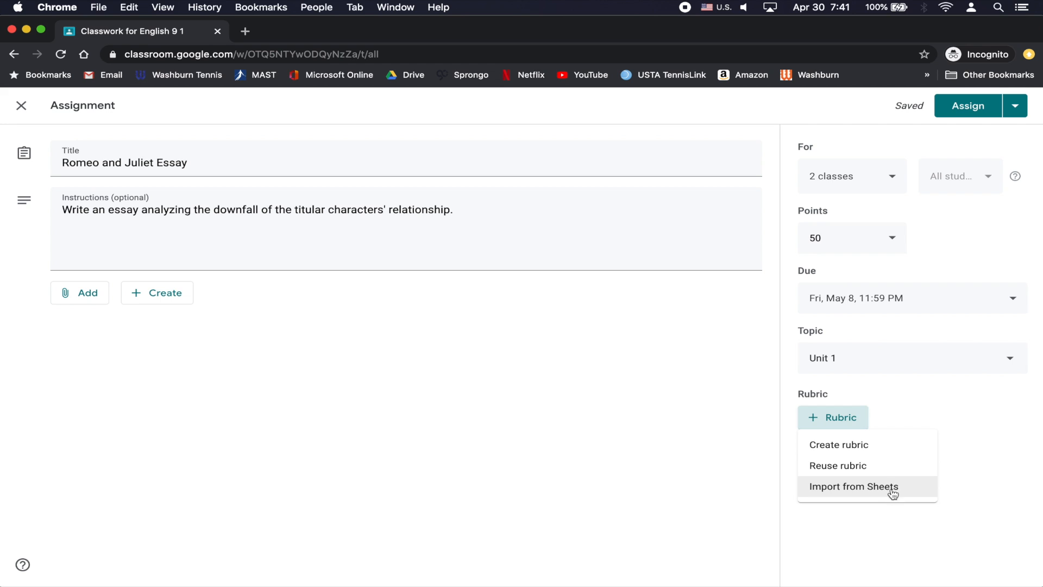
{"action": "left_click", "coordinate": [891, 449]}
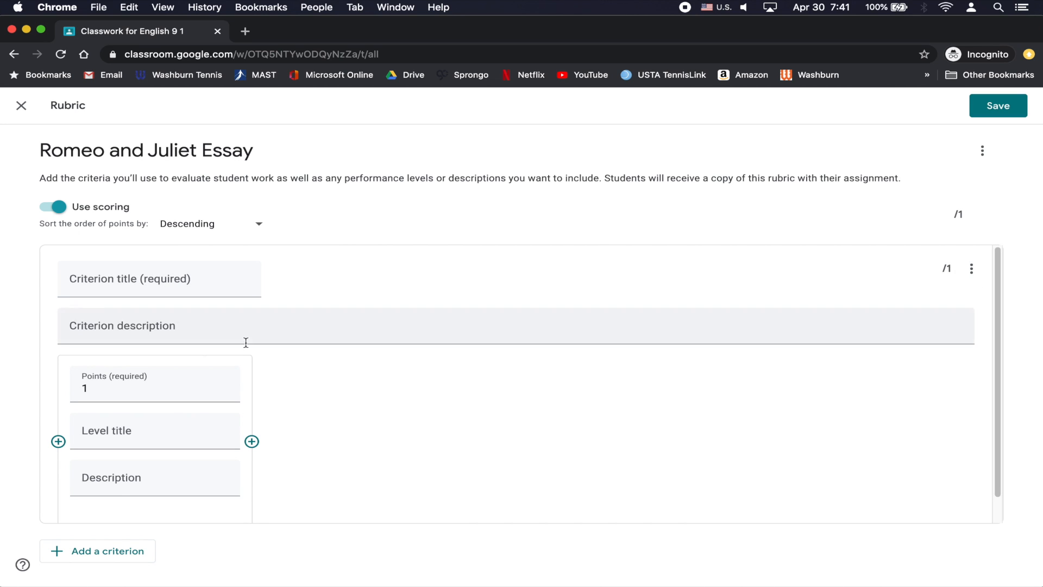
Title the rubric's first criterion "Grammar" and add four levels before its existing 1-point level.
{"action": "scroll", "coordinate": [197, 361], "scroll_direction": "down", "scroll_amount": 1}
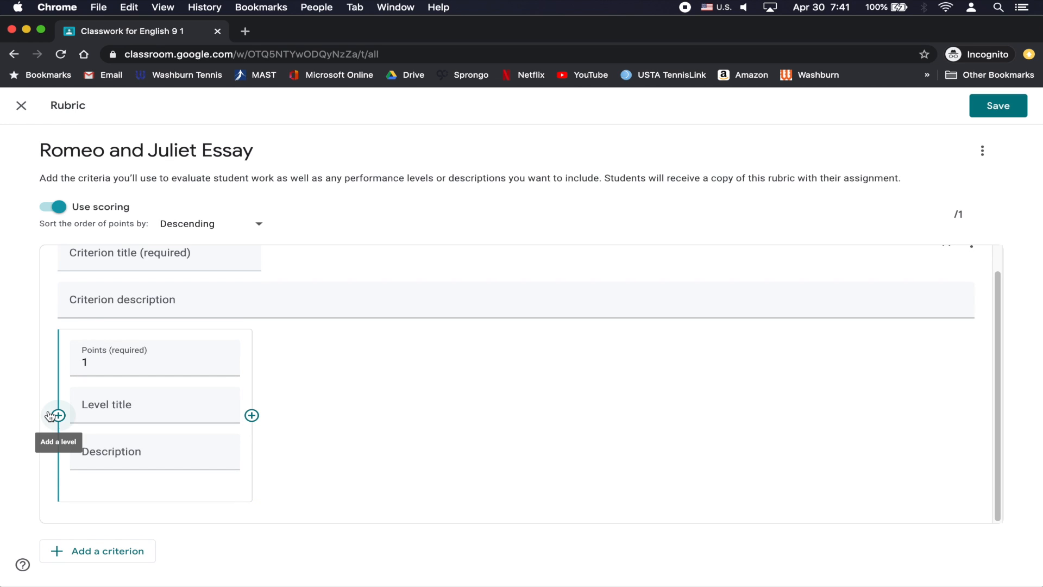
{"action": "scroll", "coordinate": [204, 293], "scroll_direction": "up", "scroll_amount": 1}
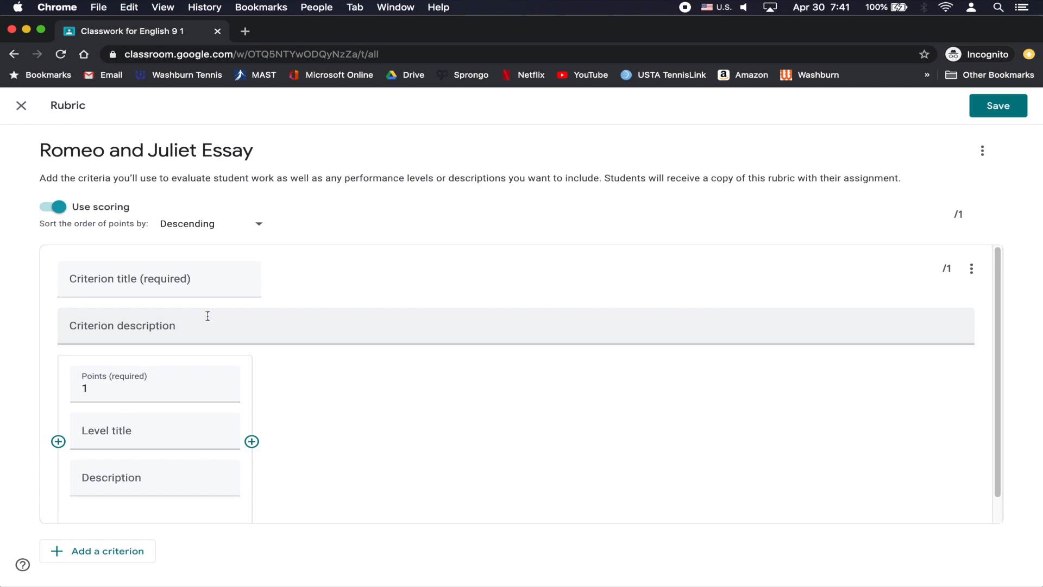
{"action": "left_click", "coordinate": [135, 285]}
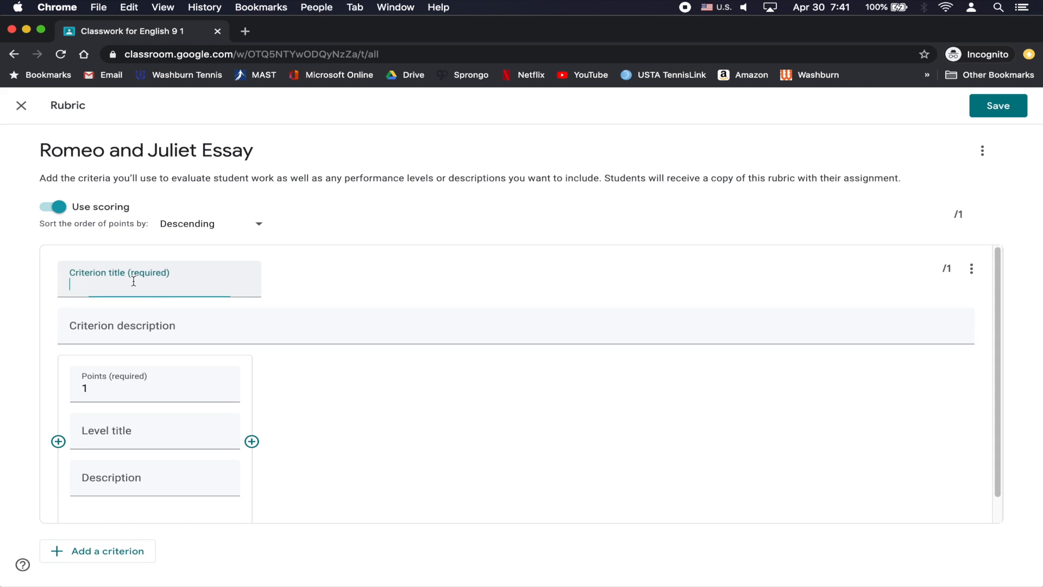
{"action": "type", "text": "Grammar"}
{"action": "left_click", "coordinate": [58, 441]}
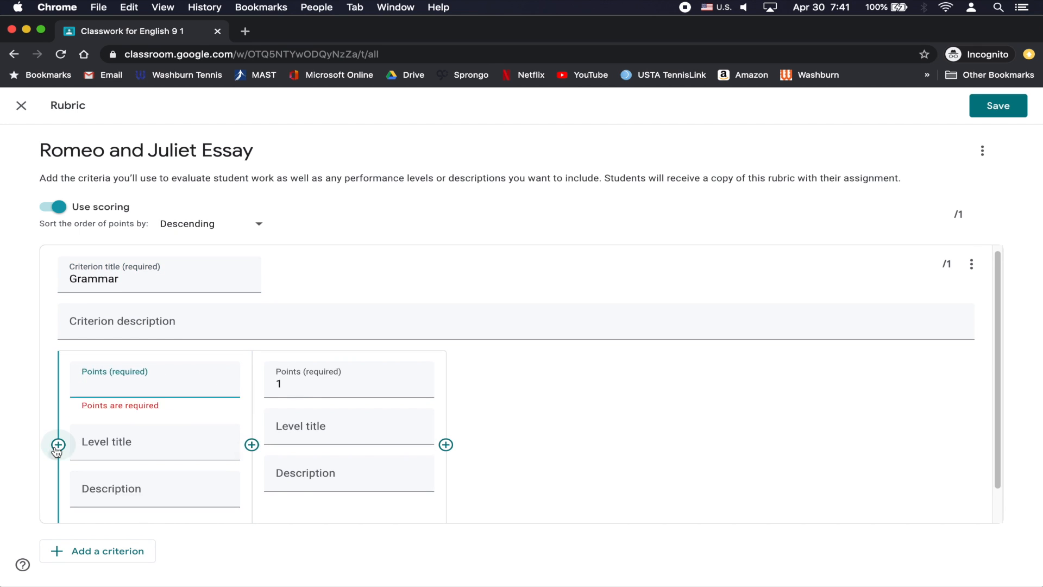
{"action": "left_click", "coordinate": [58, 445]}
{"action": "left_click", "coordinate": [58, 429]}
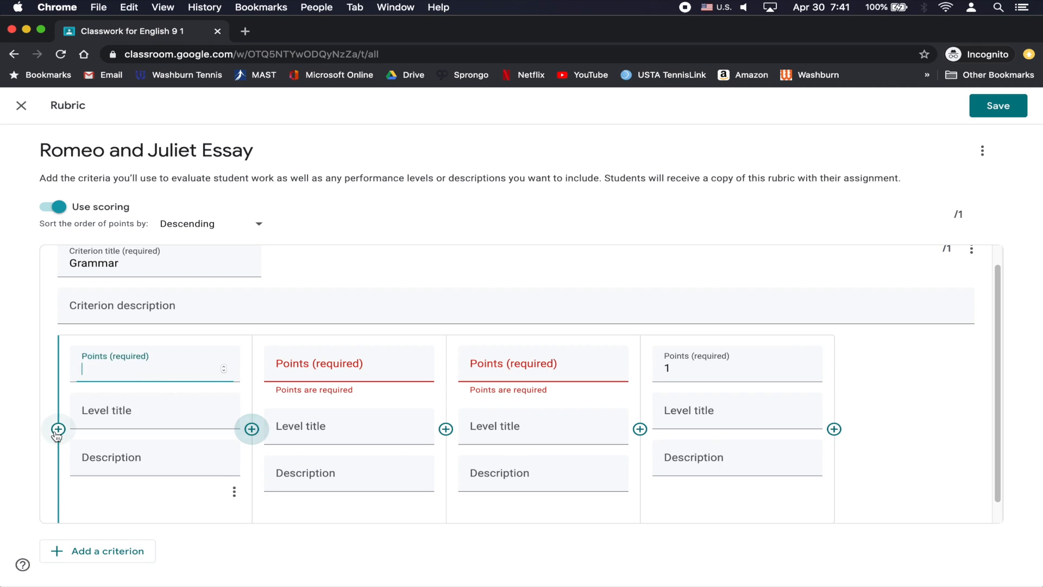
{"action": "left_click", "coordinate": [57, 430]}
Set the points of the four new Grammar levels to 5, 4, 3 and 2 in descending order.
{"action": "type", "text": "5"}
{"action": "left_click", "coordinate": [296, 370]}
{"action": "type", "text": "4"}
{"action": "left_click", "coordinate": [460, 372]}
{"action": "type", "text": "3"}
{"action": "left_click", "coordinate": [716, 364]}
{"action": "type", "text": "2"}
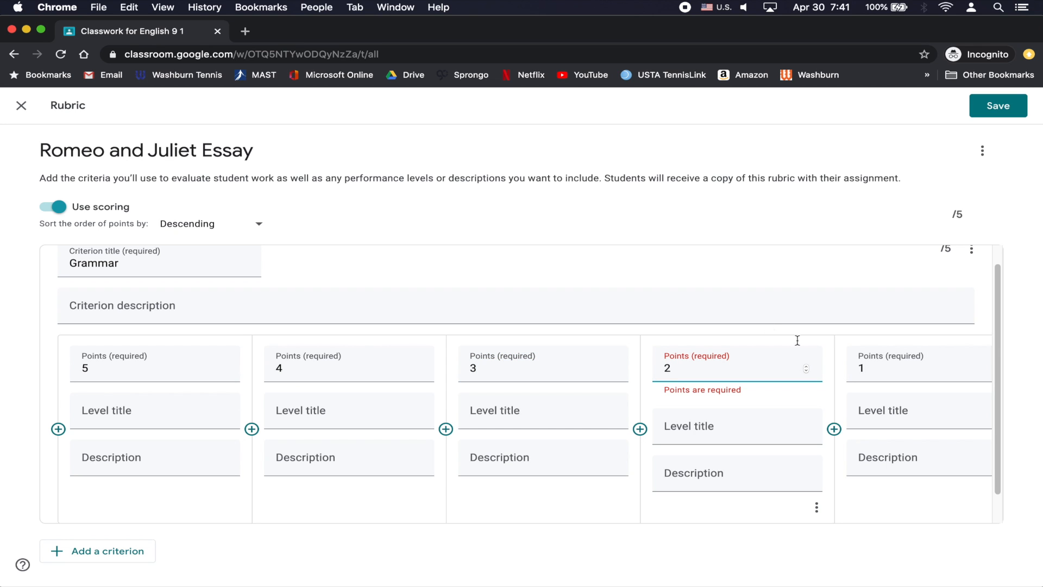
Add a second rubric criterion titled "Content" and give its first level 5 points.
{"action": "scroll", "coordinate": [748, 270], "scroll_direction": "down", "scroll_amount": 1}
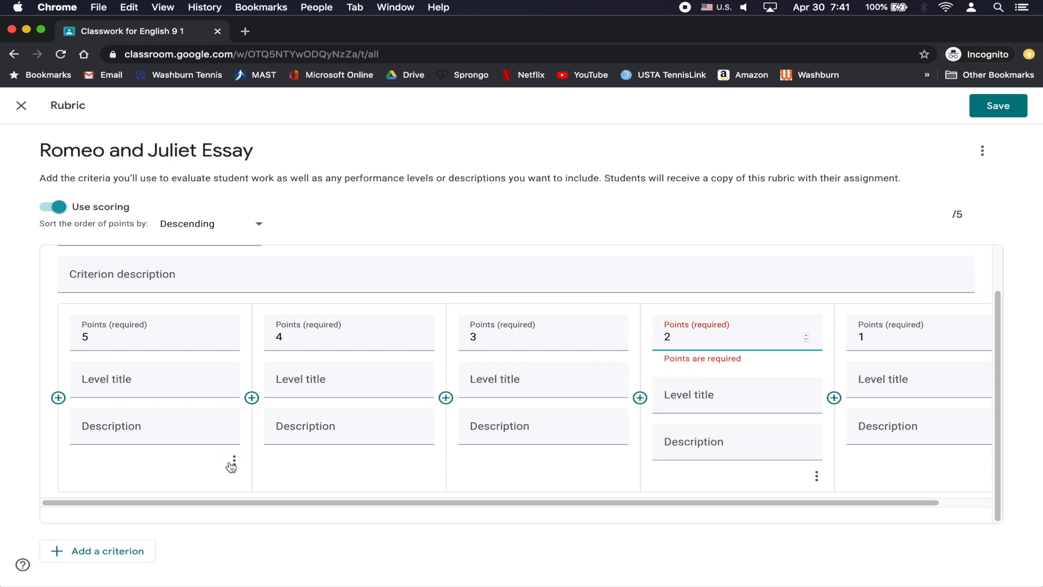
{"action": "left_click", "coordinate": [139, 552]}
{"action": "type", "text": "Content"}
{"action": "left_click", "coordinate": [114, 390]}
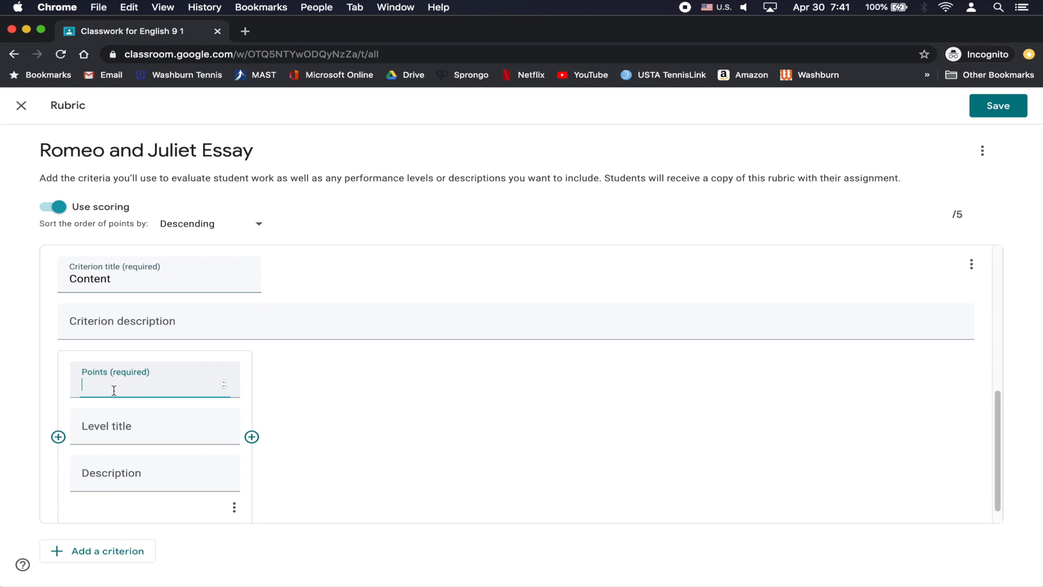
{"action": "type", "text": "5"}
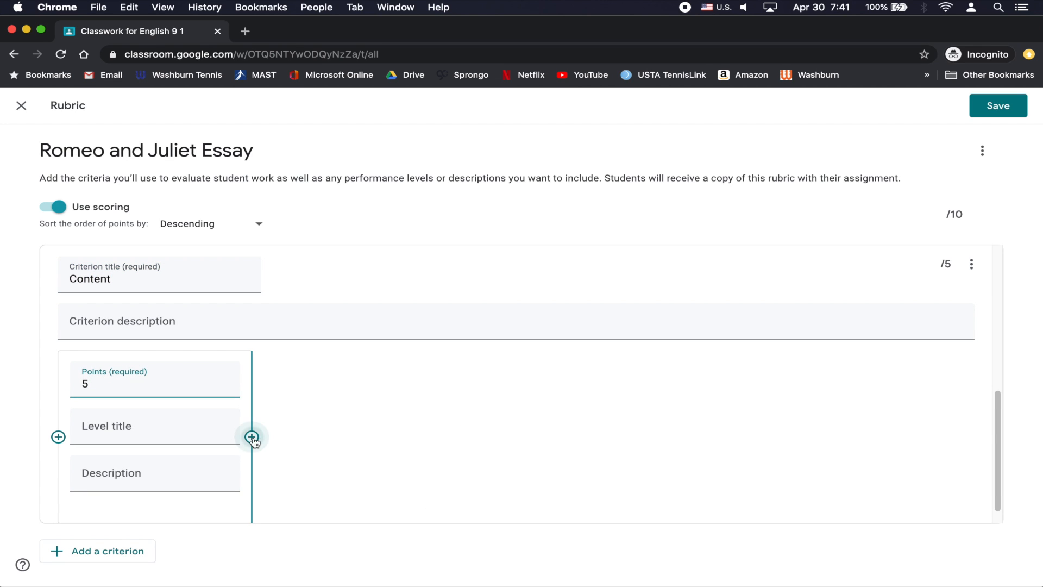
Add four more levels to the Content criterion, worth 4, 3, 2 and 1 points.
{"action": "left_click", "coordinate": [251, 436]}
{"action": "type", "text": "4"}
{"action": "left_click", "coordinate": [446, 437]}
{"action": "type", "text": "3"}
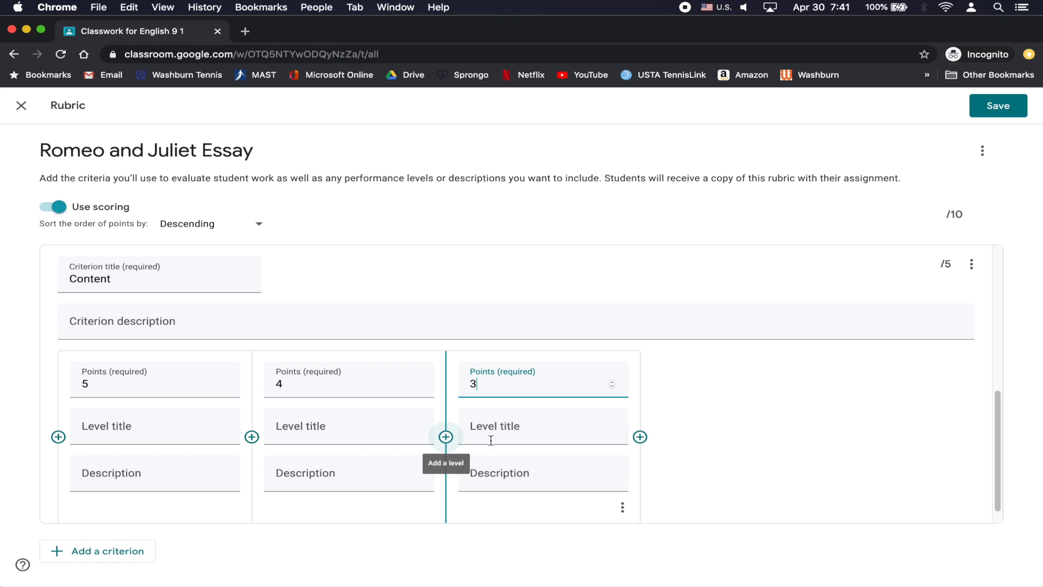
{"action": "left_click", "coordinate": [640, 437]}
{"action": "type", "text": "2"}
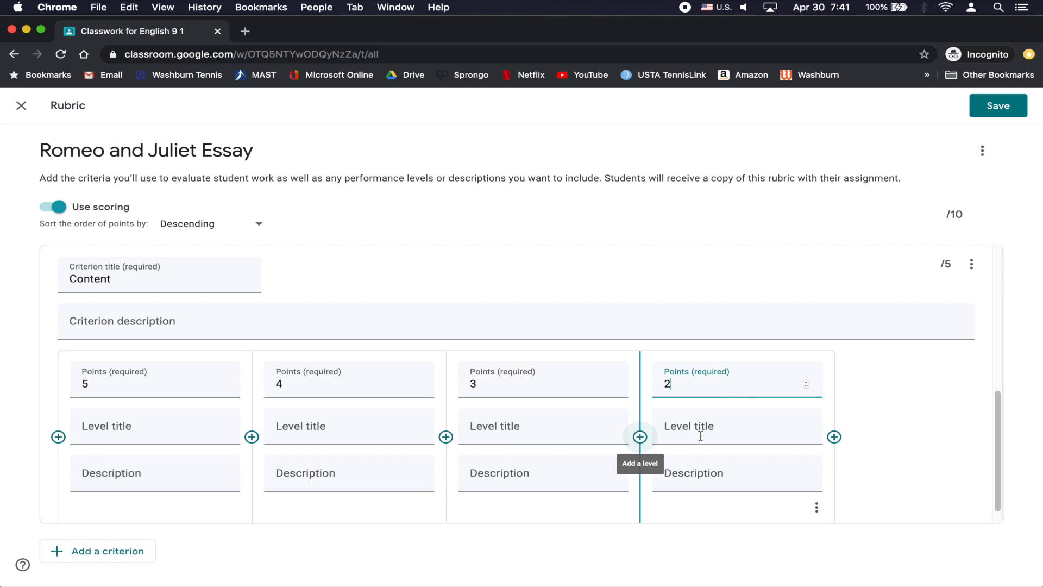
{"action": "left_click", "coordinate": [834, 437]}
{"action": "type", "text": "1"}
Title the Grammar criterion's 5-point level "Excellent" and describe it as "No errors".
{"action": "scroll", "coordinate": [834, 441], "scroll_direction": "up", "scroll_amount": 5}
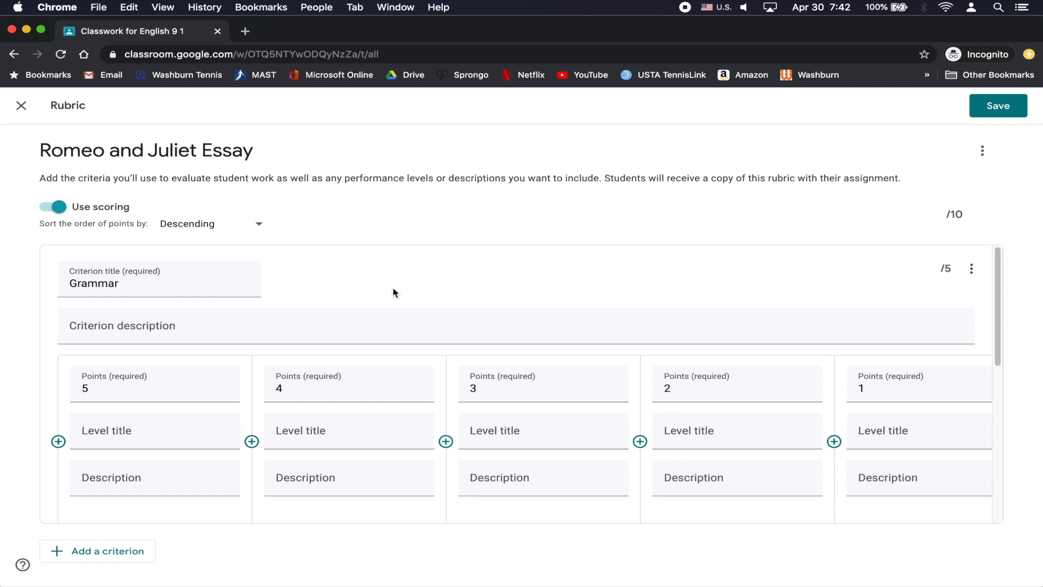
{"action": "left_click", "coordinate": [135, 436]}
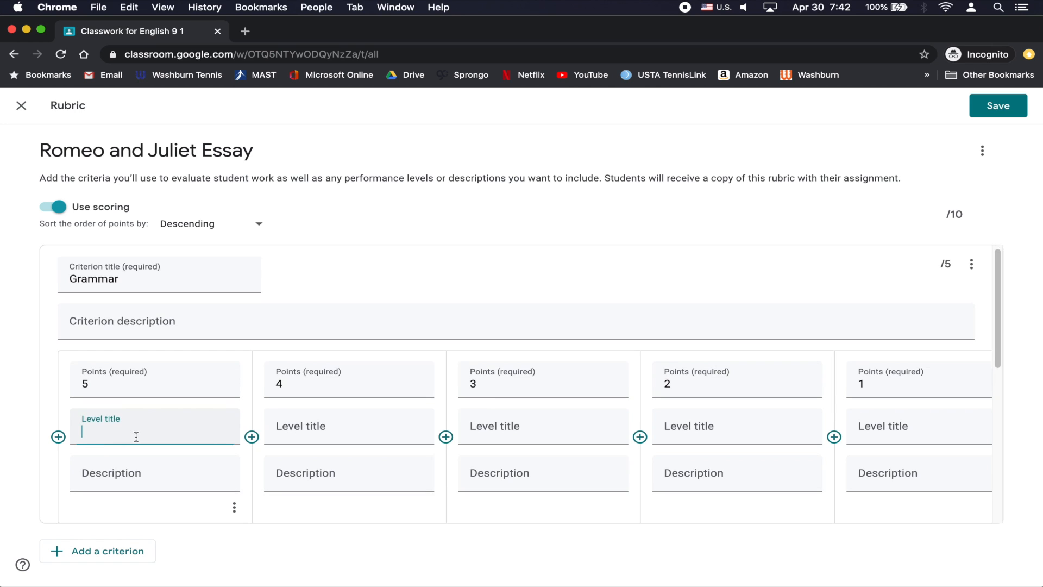
{"action": "type", "text": "Excellent"}
{"action": "left_click", "coordinate": [134, 472]}
{"action": "type", "text": "No errors"}
{"action": "key", "text": "BackSpace"}
{"action": "type", "text": "rs"}
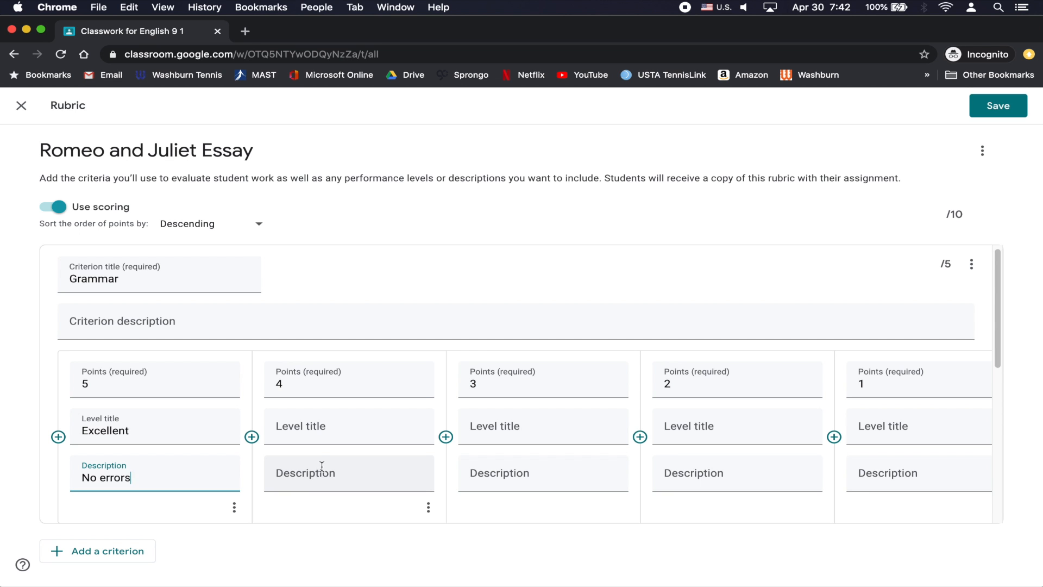
Review both rubric criteria, save the rubric, and assign the Romeo and Juliet essay immediately.
{"action": "scroll", "coordinate": [321, 466], "scroll_direction": "down", "scroll_amount": 5}
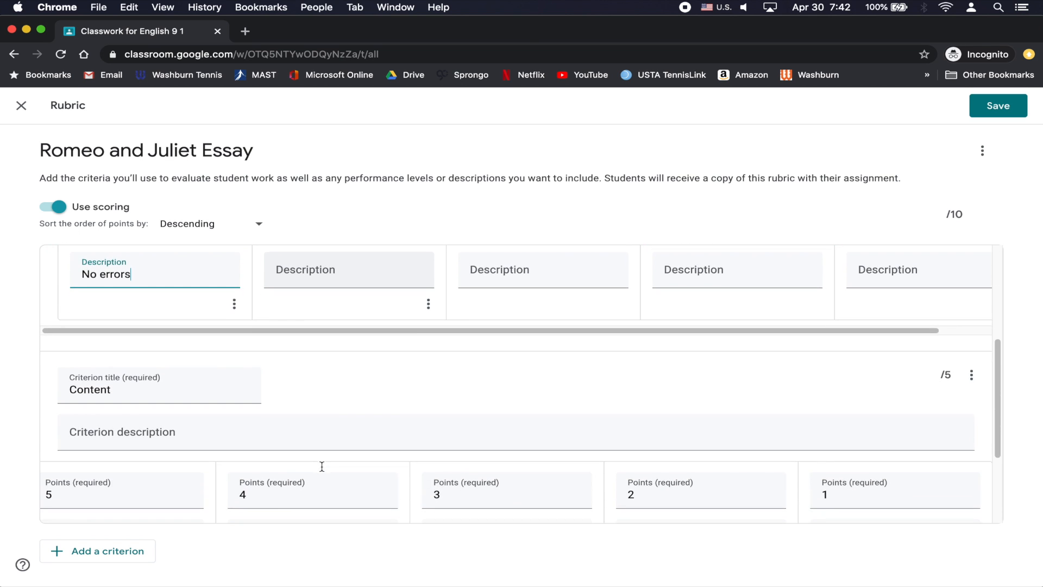
{"action": "scroll", "coordinate": [322, 471], "scroll_direction": "down", "scroll_amount": 1}
{"action": "scroll", "coordinate": [247, 374], "scroll_direction": "down", "scroll_amount": 1}
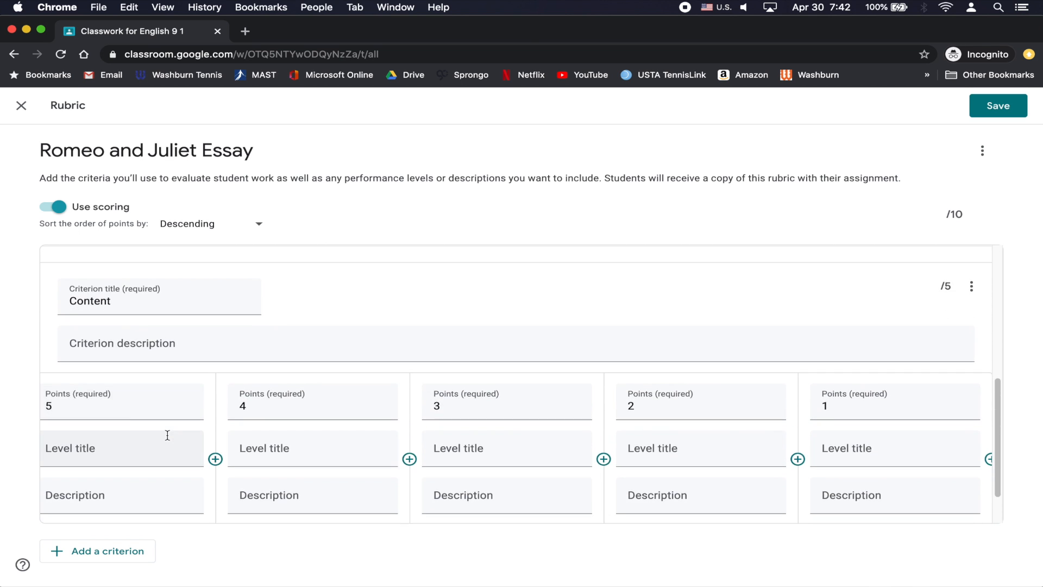
{"action": "scroll", "coordinate": [132, 445], "scroll_direction": "down", "scroll_amount": 1}
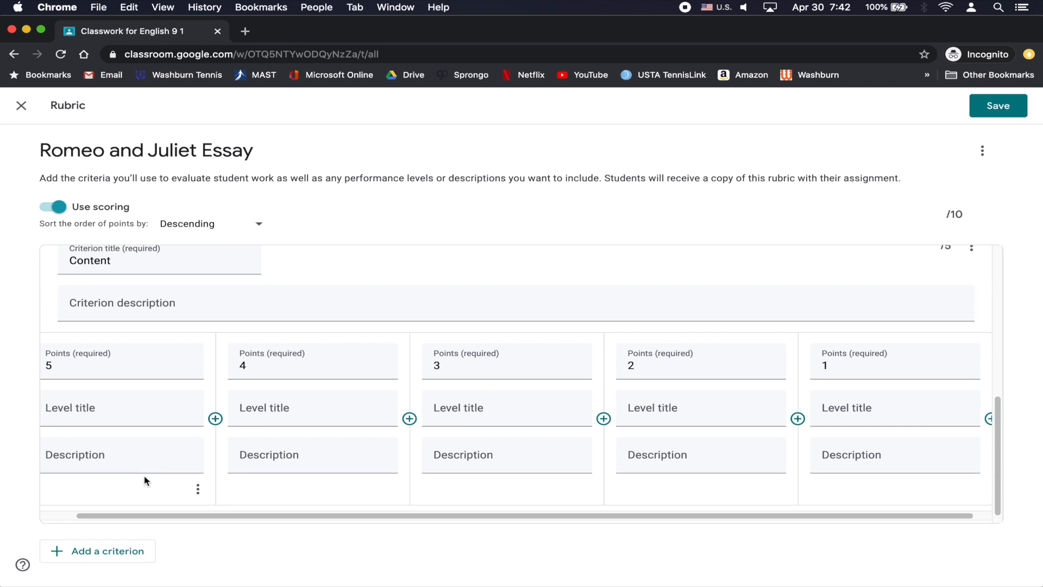
{"action": "scroll", "coordinate": [442, 434], "scroll_direction": "up", "scroll_amount": 6}
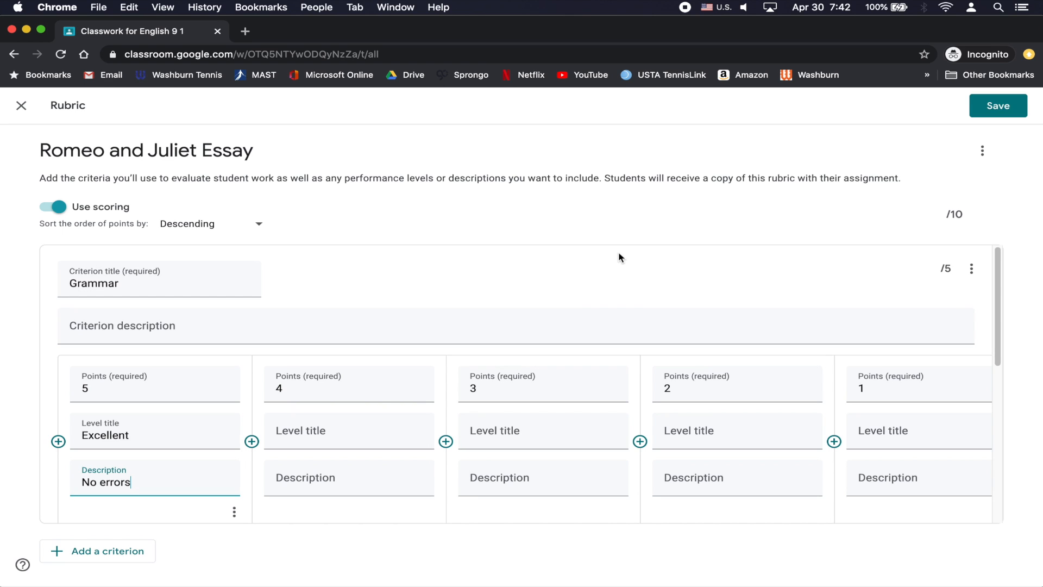
{"action": "left_click", "coordinate": [1003, 107]}
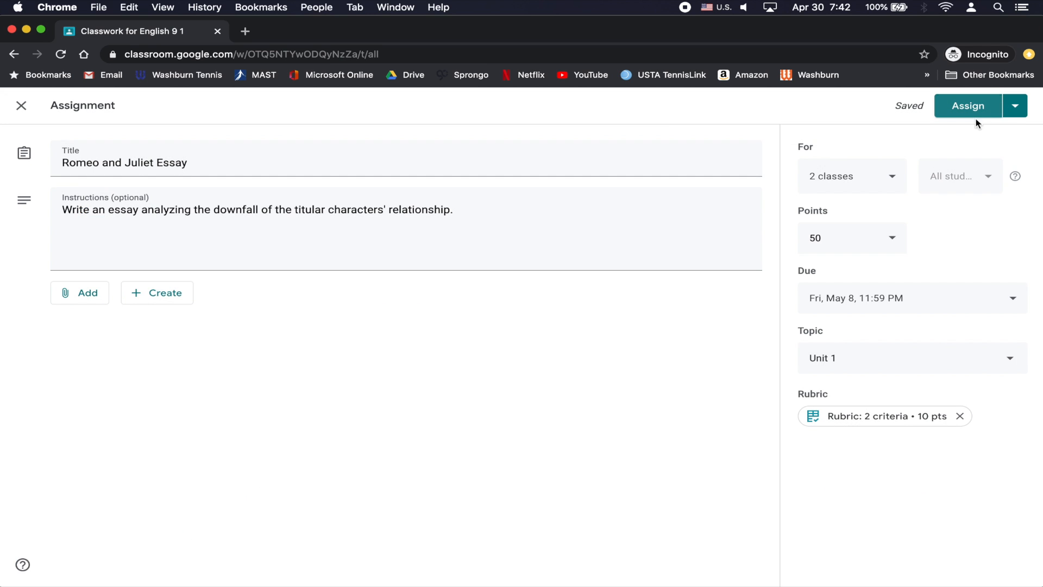
{"action": "left_click", "coordinate": [1016, 107]}
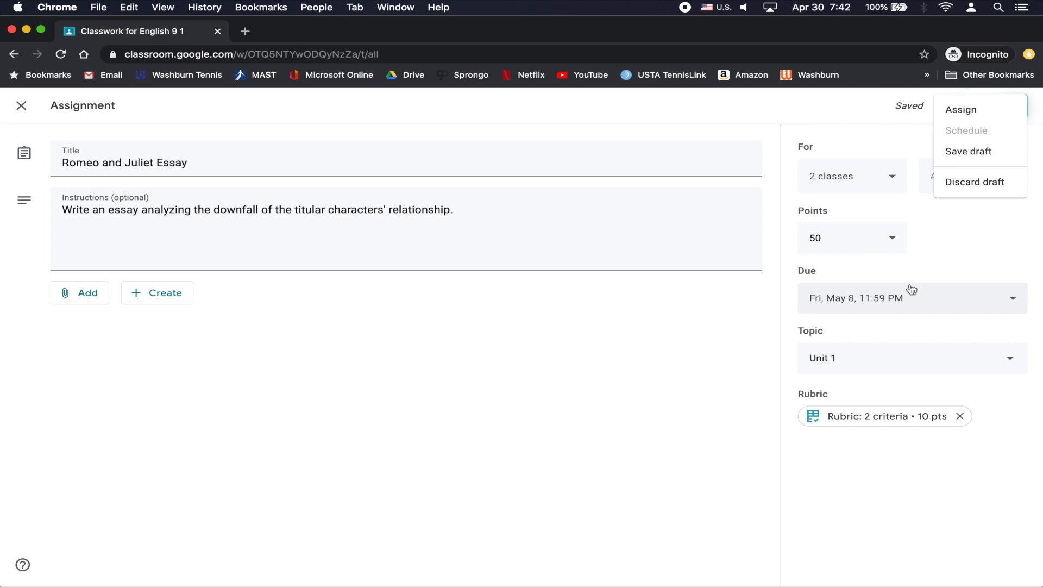
{"action": "left_click", "coordinate": [960, 114]}
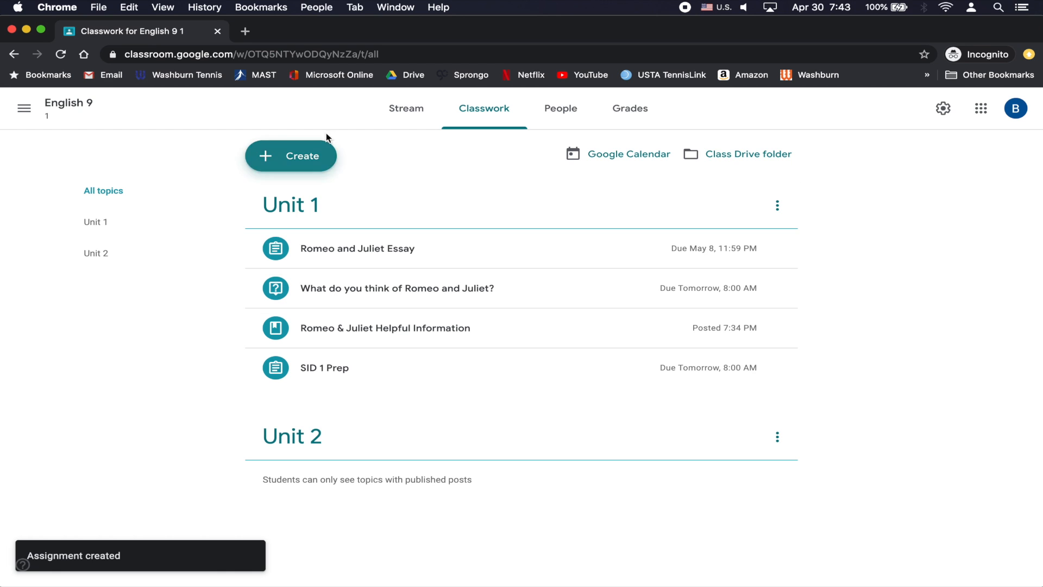
Create a new assignment titled "Sonnet Practice".
{"action": "left_click", "coordinate": [326, 161]}
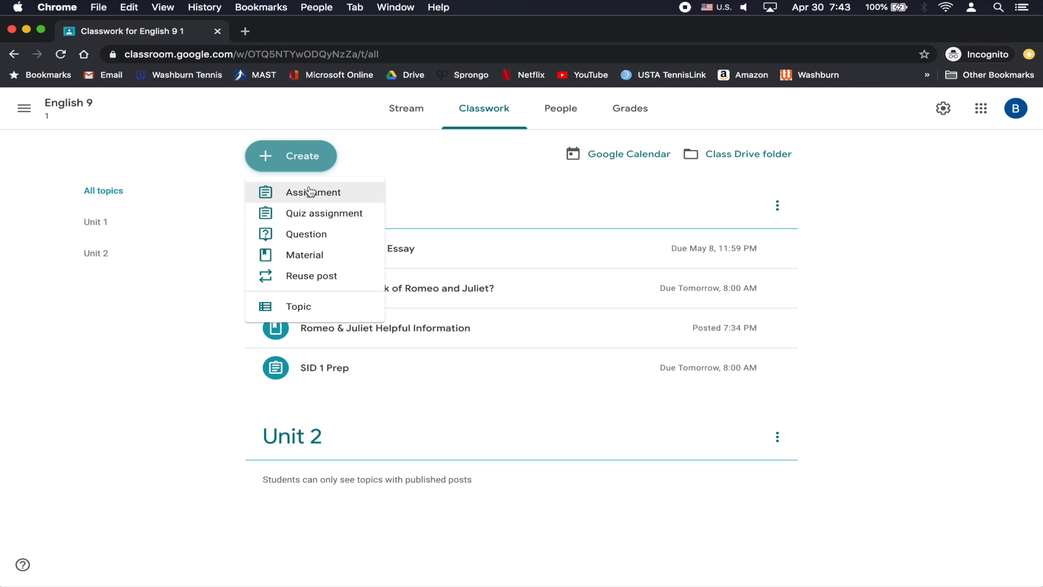
{"action": "left_click", "coordinate": [309, 191]}
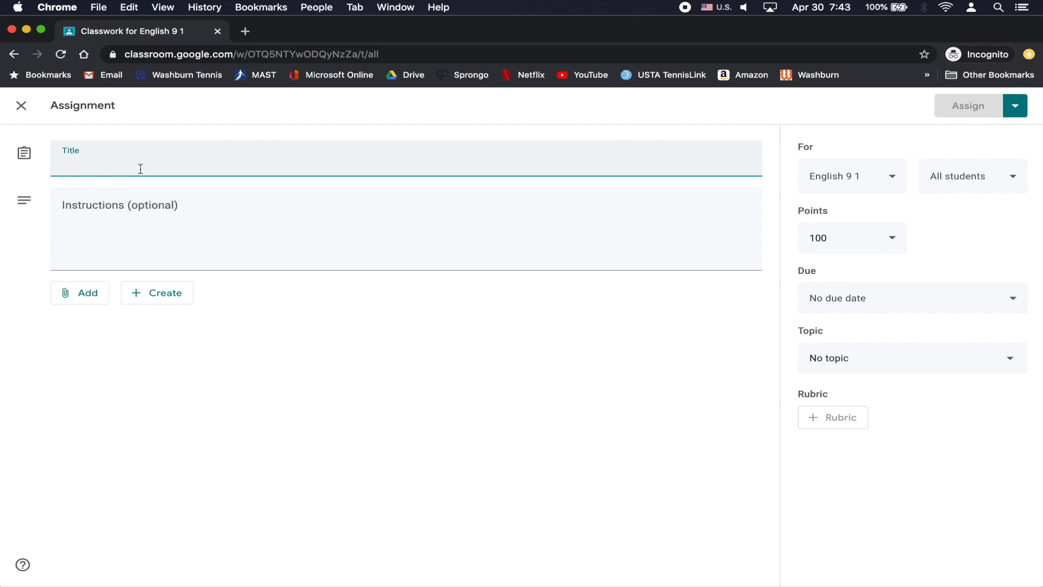
{"action": "type", "text": "L"}
{"action": "key", "text": "BackSpace"}
{"action": "type", "text": "Rod"}
{"action": "key", "text": "BackSpace"}
{"action": "key", "text": "BackSpace"}
{"action": "key", "text": "BackSpace"}
{"action": "type", "text": "Sonnet Practice"}
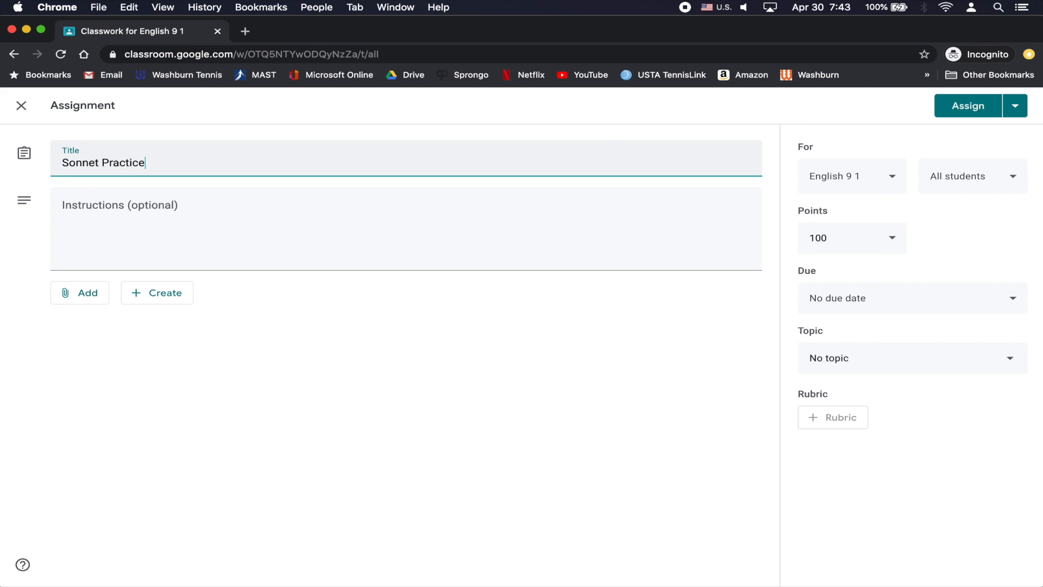
Attach the Poems Worksheet document from Google Drive and have a copy made for each student.
{"action": "left_click", "coordinate": [71, 297]}
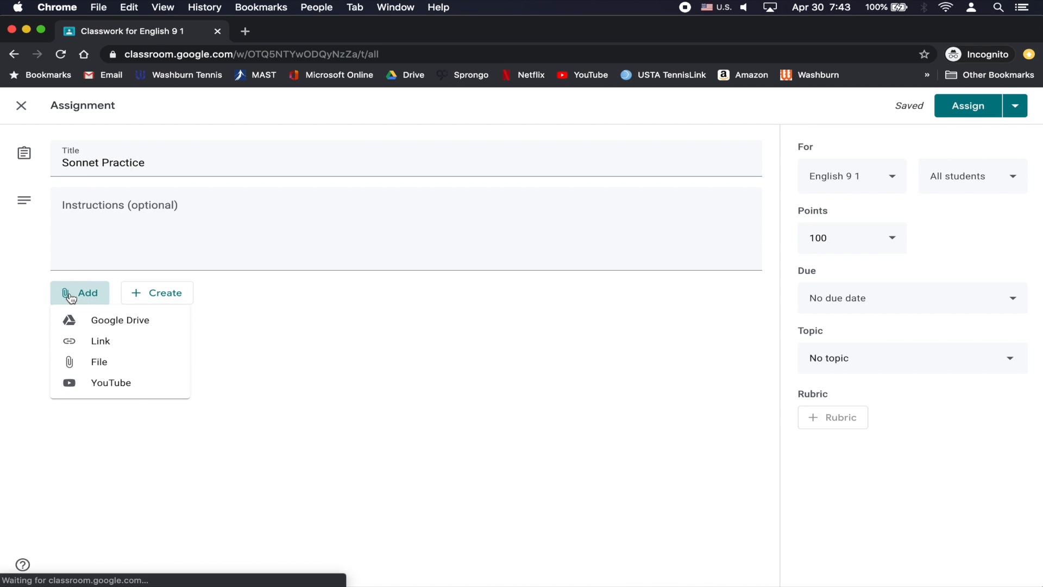
{"action": "left_click", "coordinate": [104, 323]}
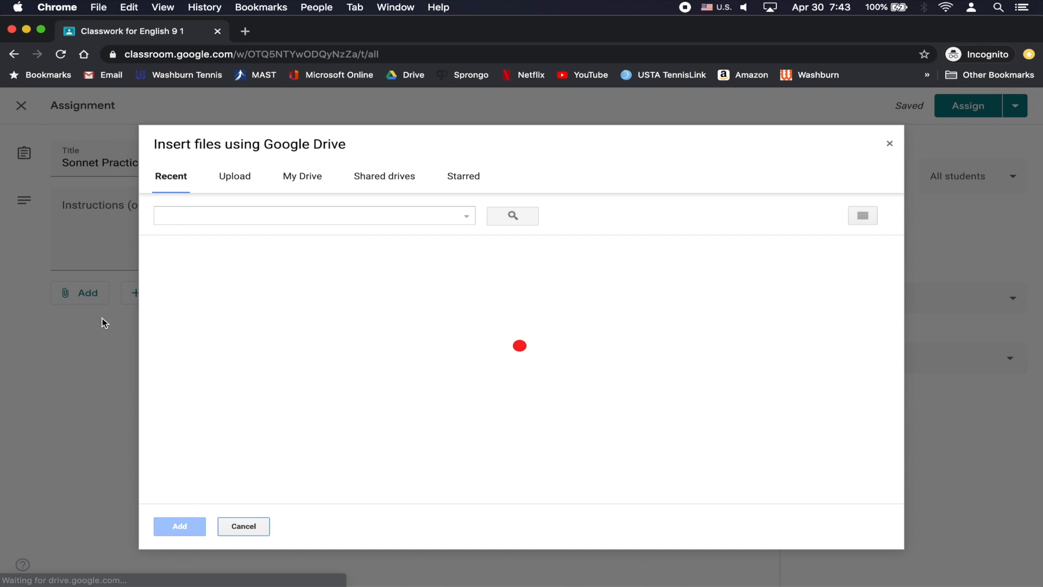
{"action": "left_click", "coordinate": [223, 378]}
{"action": "left_click", "coordinate": [180, 522]}
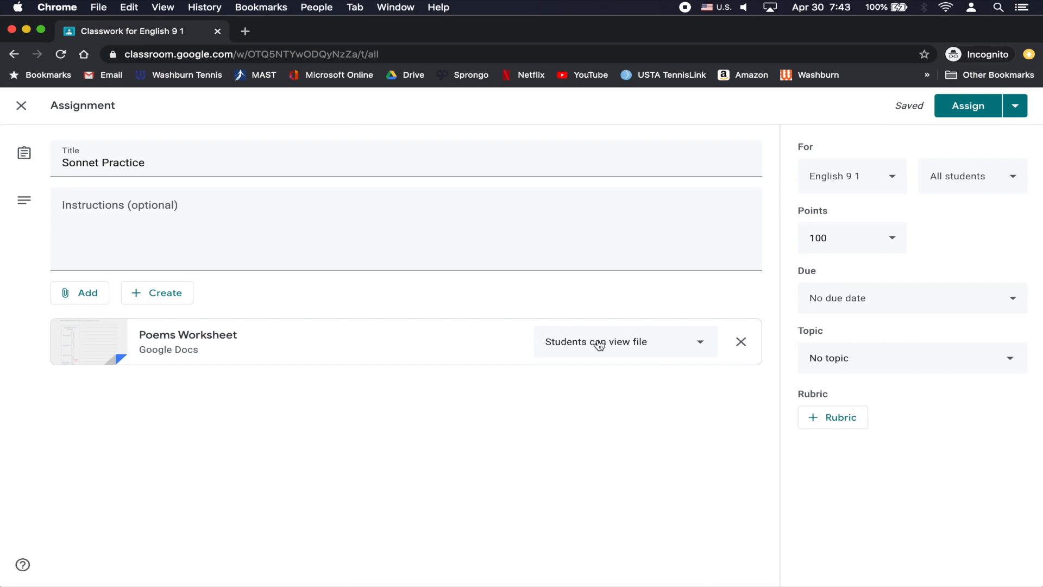
{"action": "left_click", "coordinate": [624, 347]}
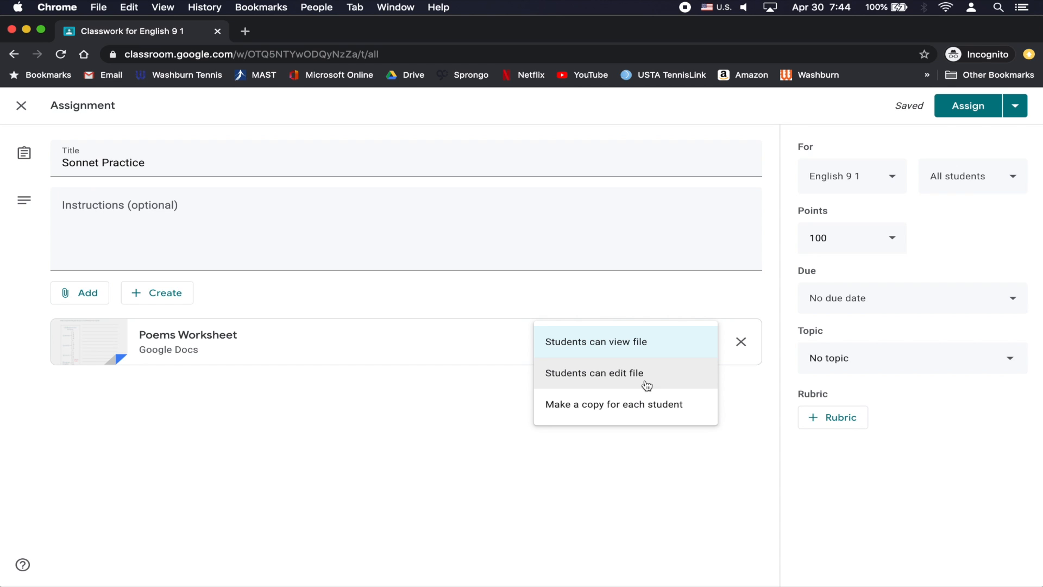
{"action": "left_click", "coordinate": [649, 408]}
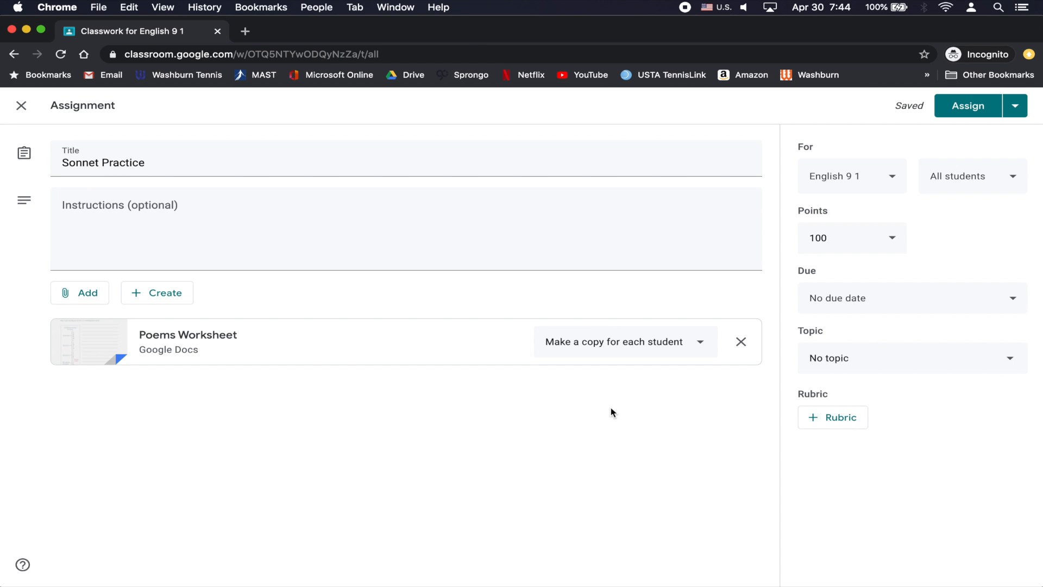
Open the attached Poems Worksheet to examine its sonnet template, and close it again.
{"action": "left_click", "coordinate": [191, 337]}
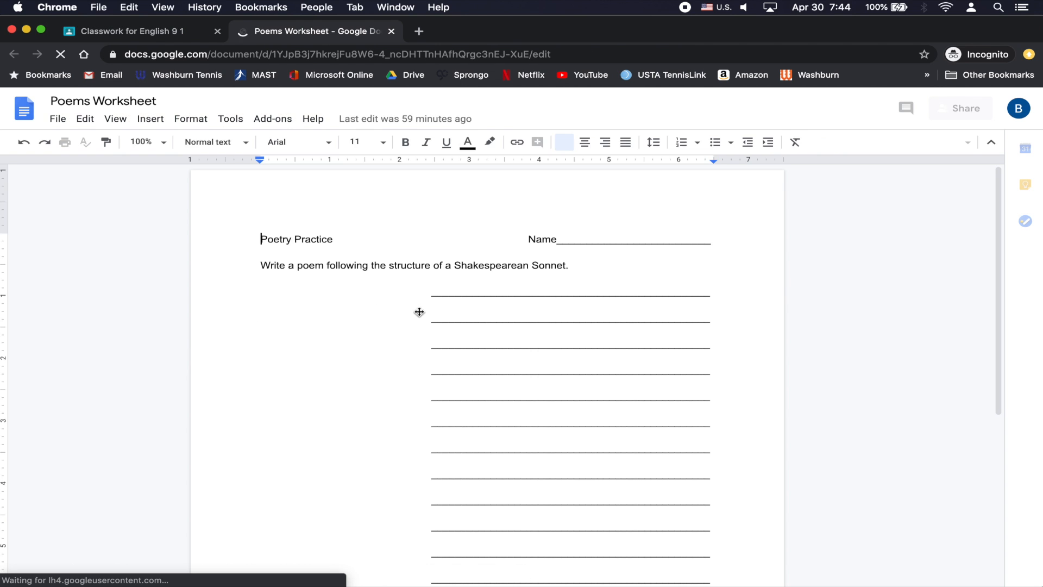
{"action": "scroll", "coordinate": [481, 273], "scroll_direction": "down", "scroll_amount": 2}
{"action": "scroll", "coordinate": [481, 276], "scroll_direction": "down", "scroll_amount": 2}
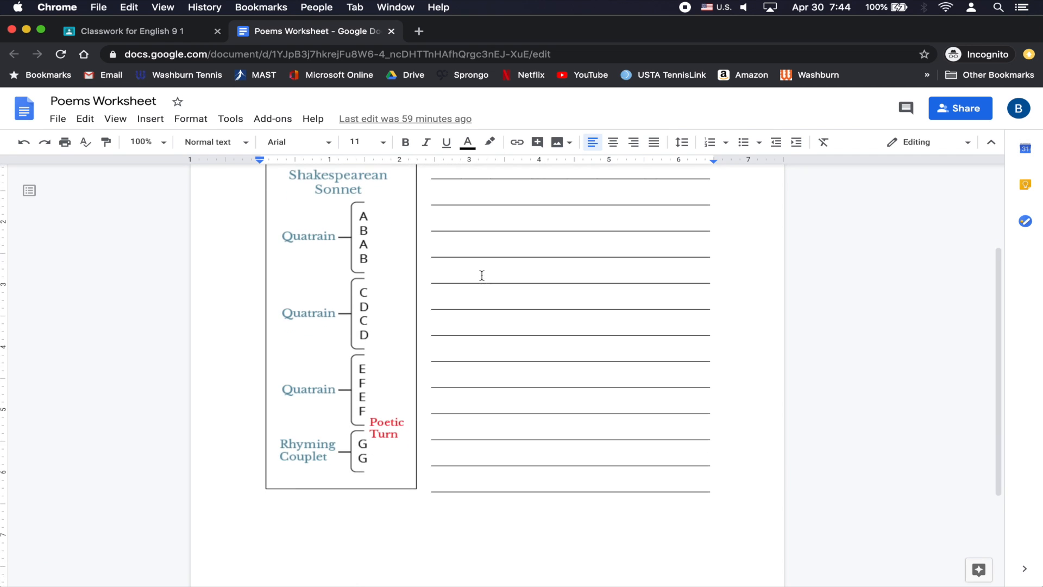
{"action": "scroll", "coordinate": [481, 276], "scroll_direction": "up", "scroll_amount": 5}
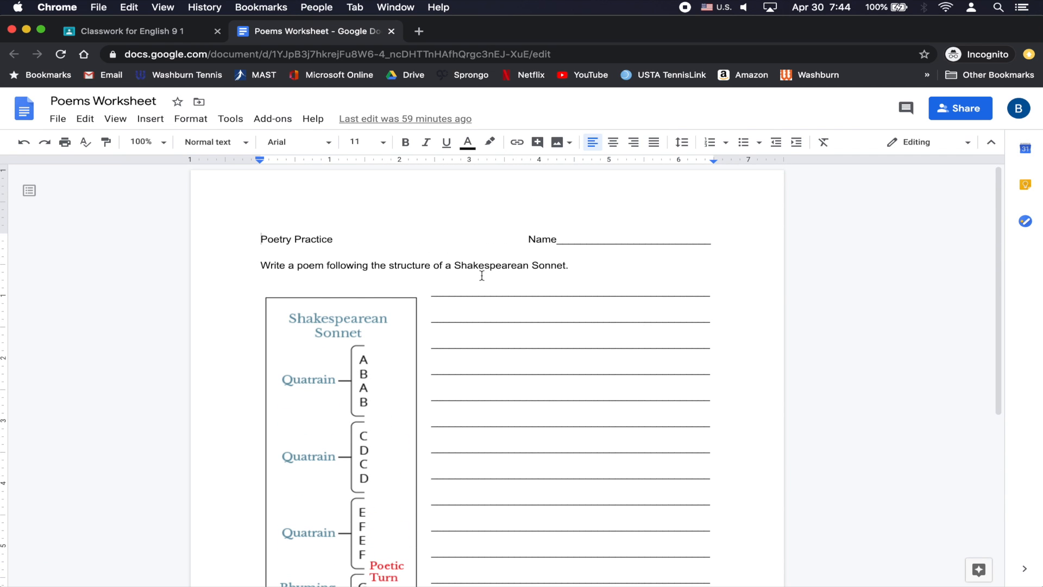
{"action": "left_click", "coordinate": [392, 32]}
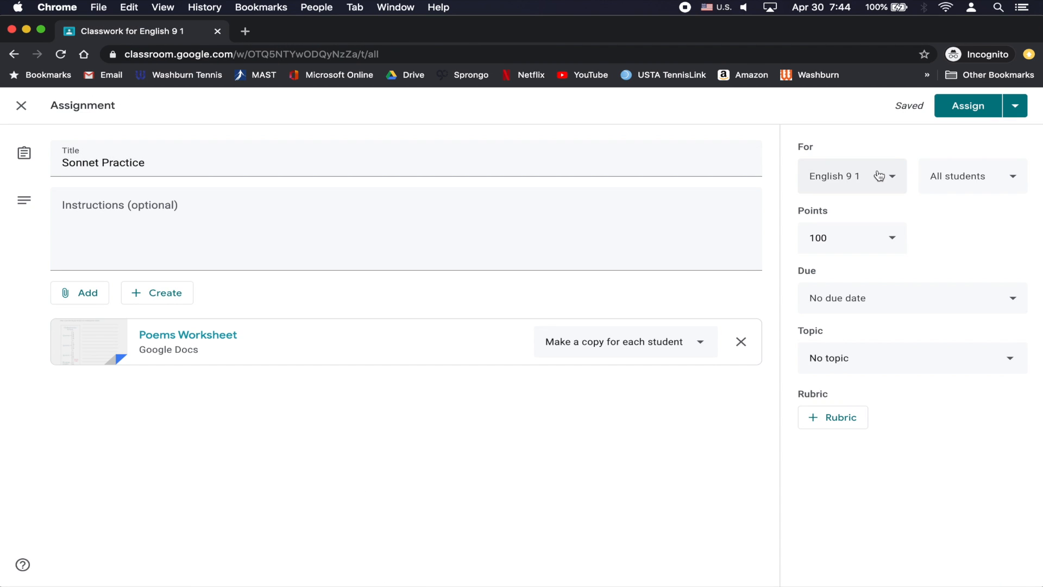
Share the Sonnet Practice assignment with English 9 section 2 as well.
{"action": "left_click", "coordinate": [847, 176]}
{"action": "left_click", "coordinate": [817, 253]}
{"action": "left_click", "coordinate": [1014, 225]}
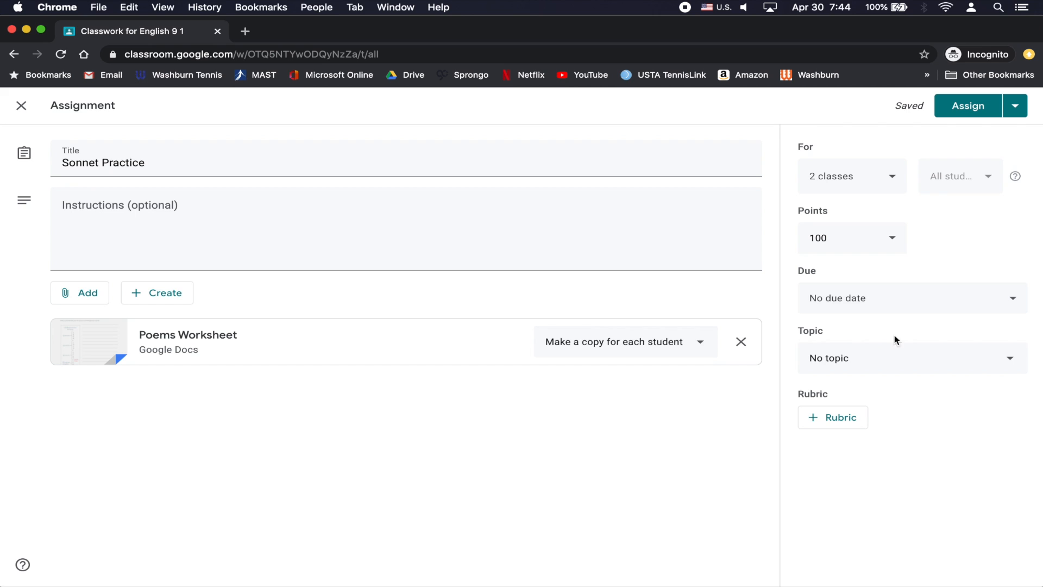
File the Sonnet Practice assignment under the Unit 1 topic and assign it.
{"action": "left_click", "coordinate": [886, 362]}
{"action": "left_click", "coordinate": [839, 446]}
{"action": "left_click", "coordinate": [958, 109]}
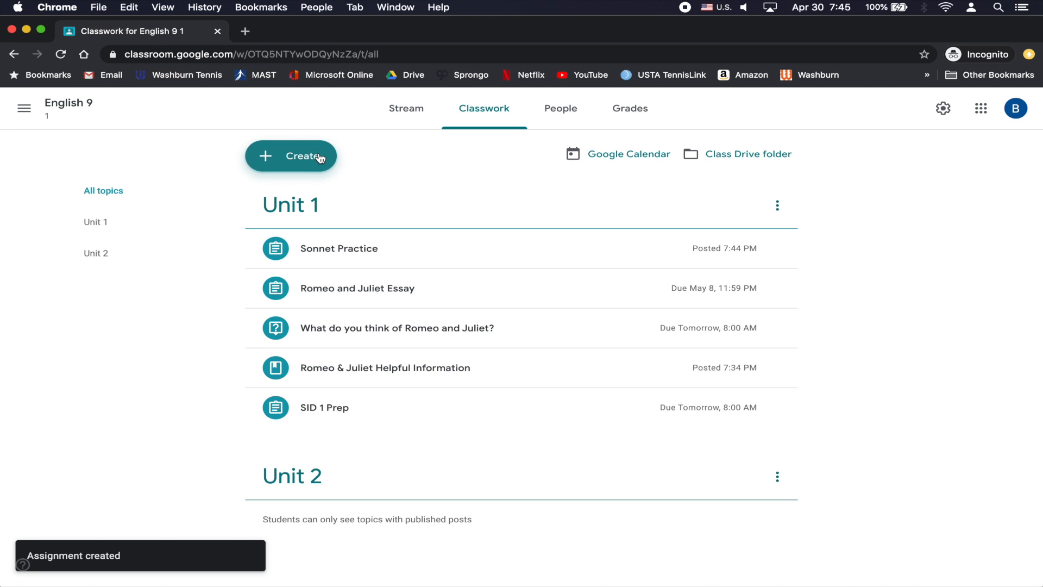
Create a new assignment and upload literarydevices.docx and R&J Deaths worksheet.pdf from the Desktop as attachments.
{"action": "left_click", "coordinate": [314, 156]}
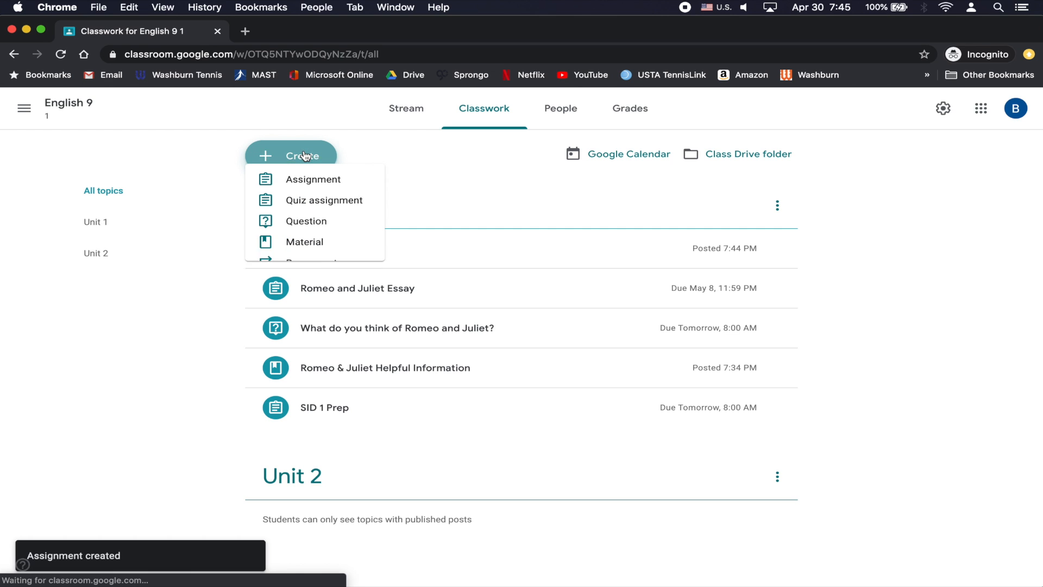
{"action": "left_click", "coordinate": [324, 190]}
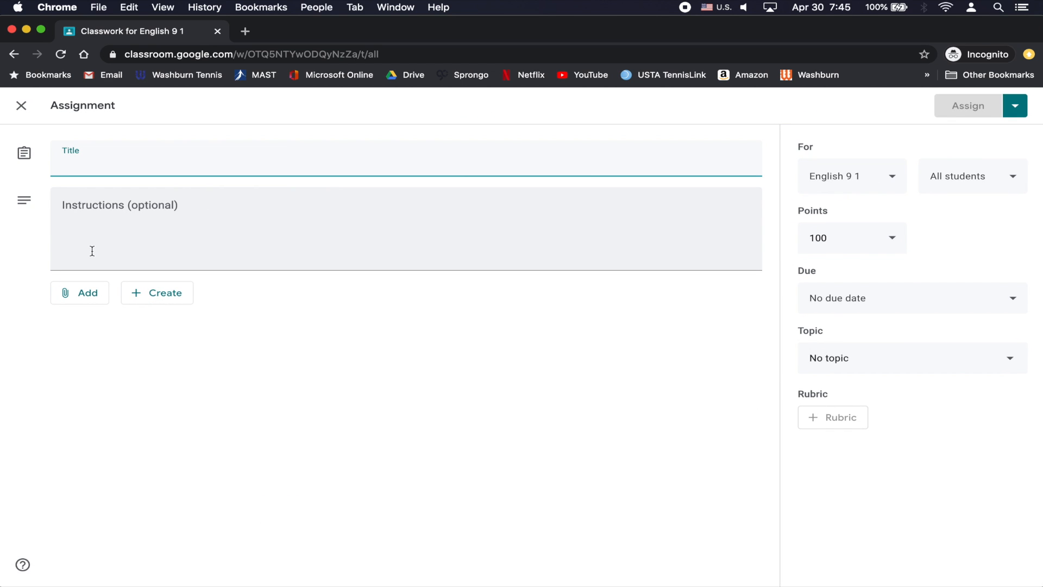
{"action": "left_click", "coordinate": [75, 295]}
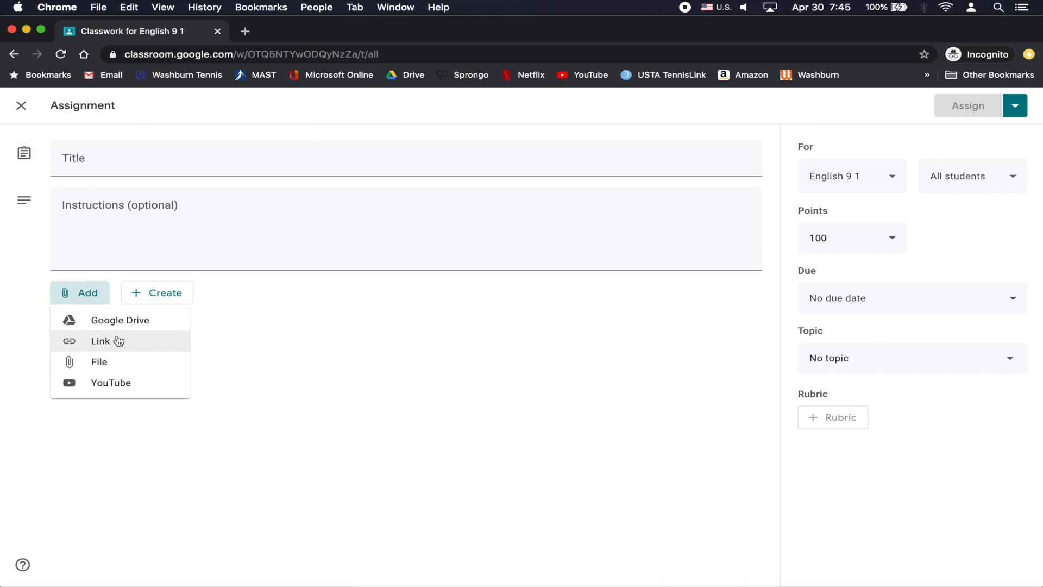
{"action": "left_click", "coordinate": [116, 363]}
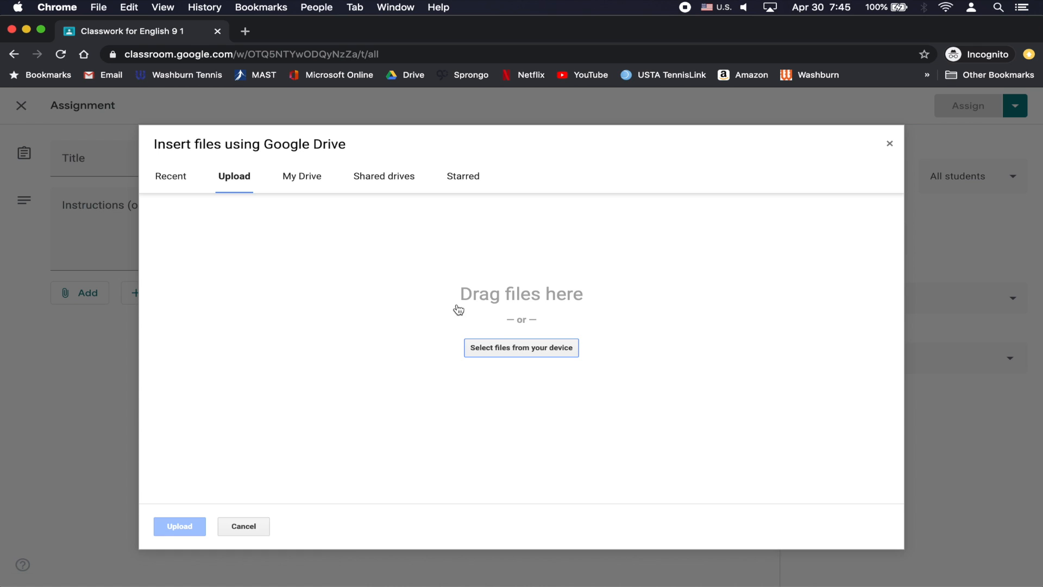
{"action": "left_click", "coordinate": [505, 346]}
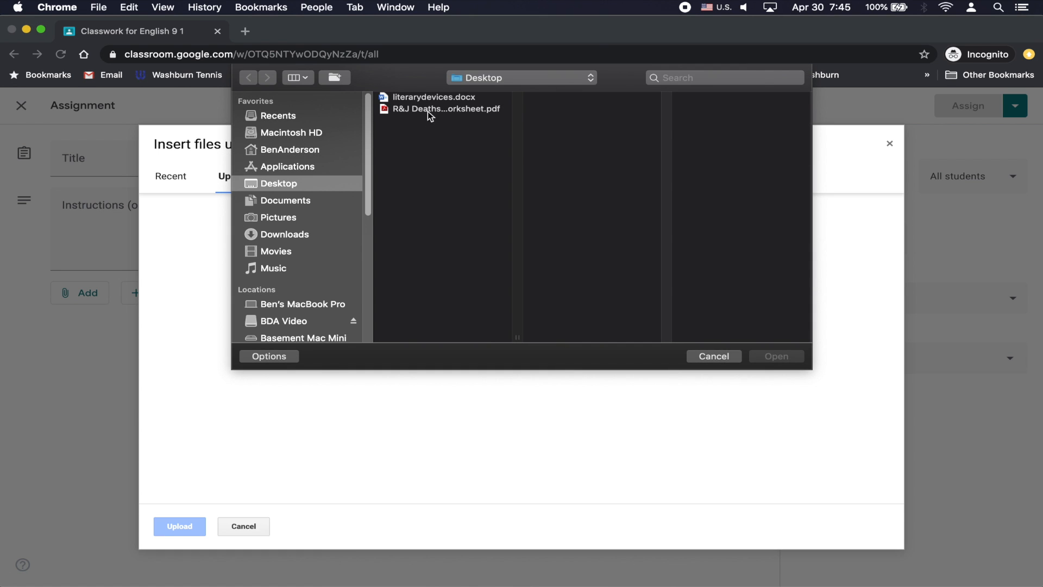
{"action": "left_click", "coordinate": [432, 99]}
{"action": "left_click", "coordinate": [448, 110], "text": "shift"}
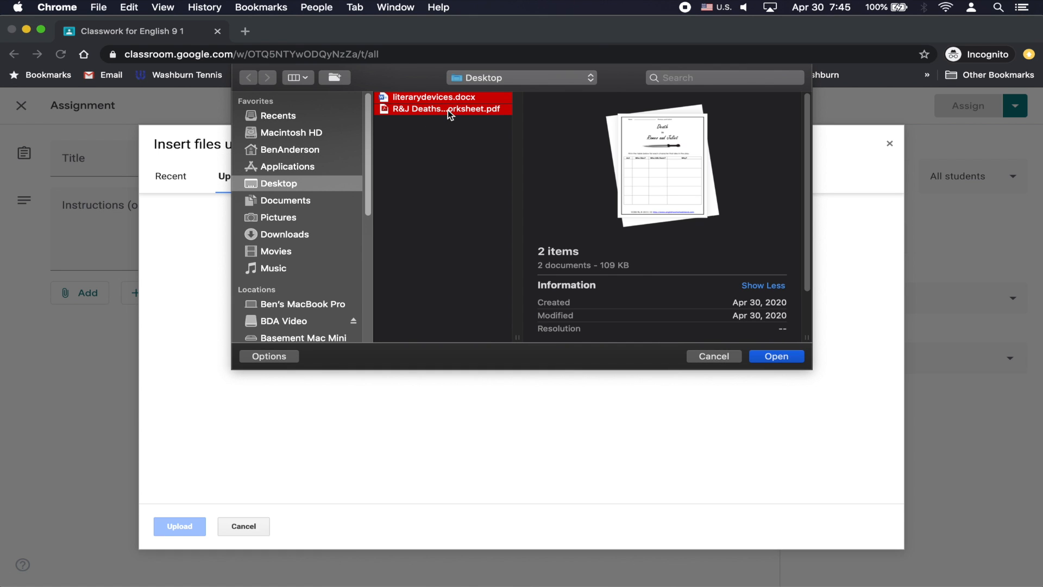
{"action": "left_click", "coordinate": [775, 356]}
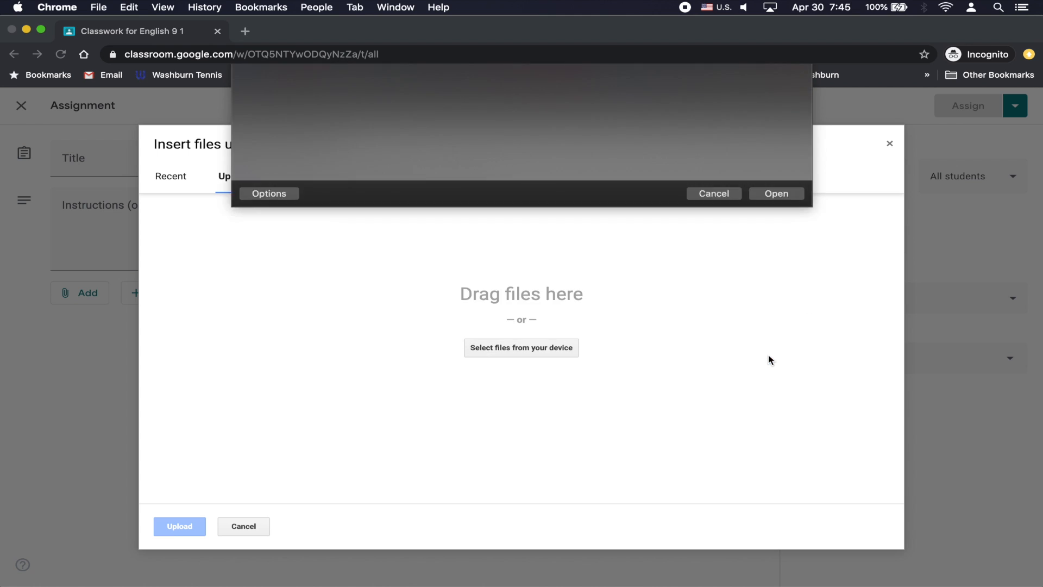
{"action": "left_click", "coordinate": [180, 525]}
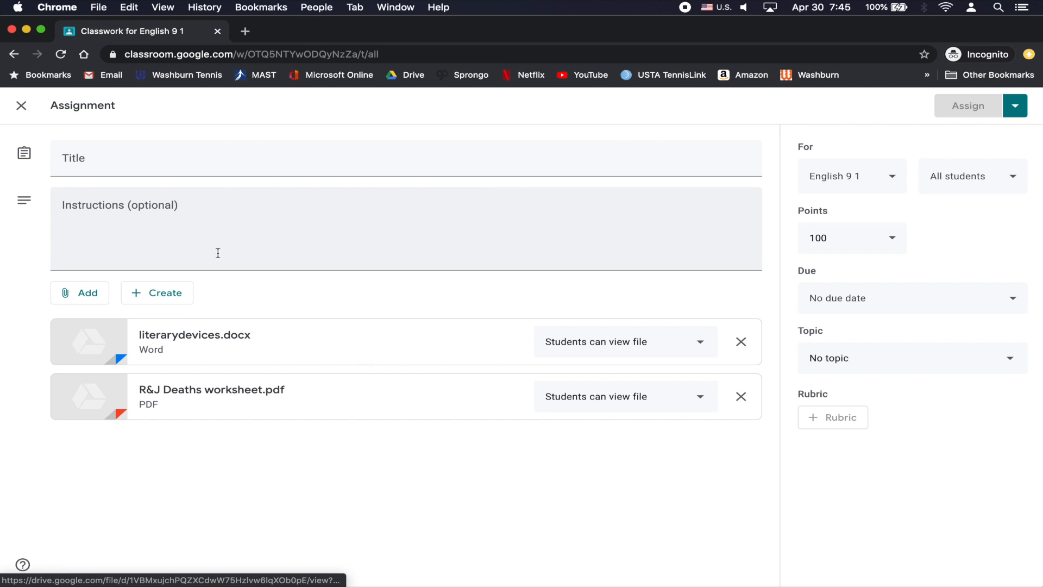
Title the assignment Classwork, have both attached files copied for each student, and close it as an unassigned draft.
{"action": "left_click", "coordinate": [109, 150]}
{"action": "type", "text": "Classwork"}
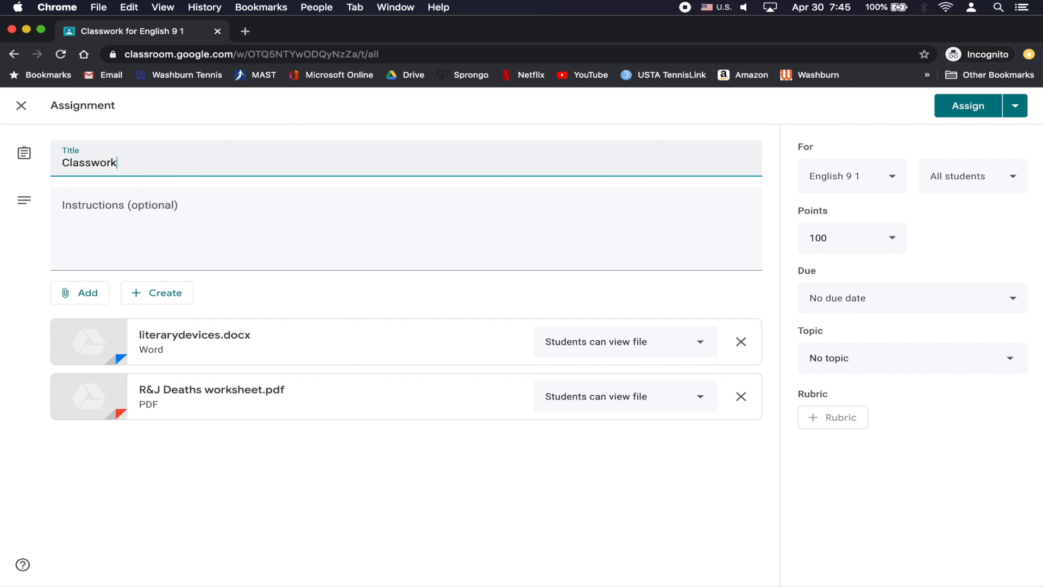
{"action": "left_click", "coordinate": [576, 341]}
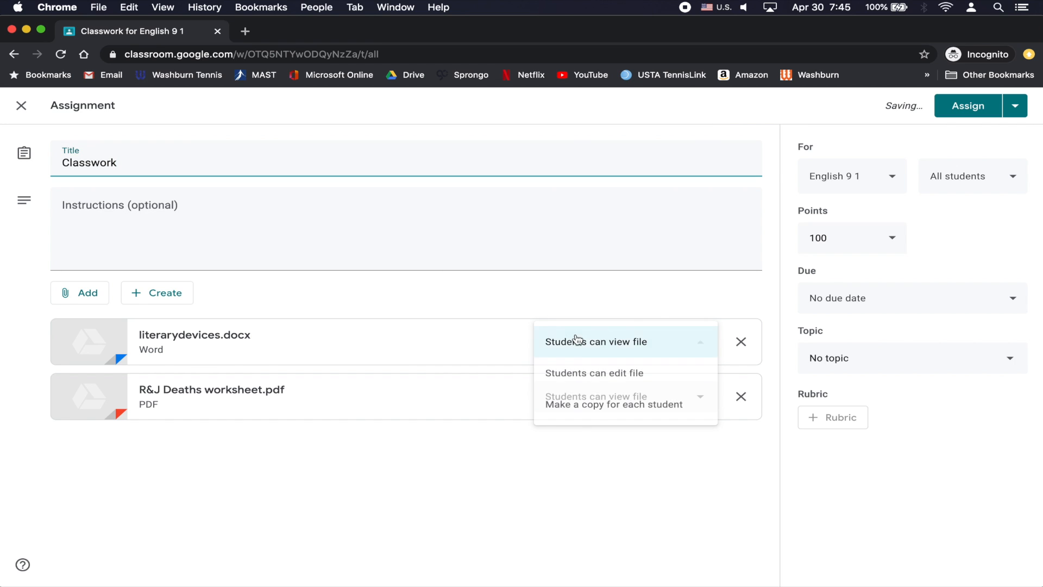
{"action": "left_click", "coordinate": [580, 402]}
{"action": "left_click", "coordinate": [606, 398]}
{"action": "left_click", "coordinate": [601, 458]}
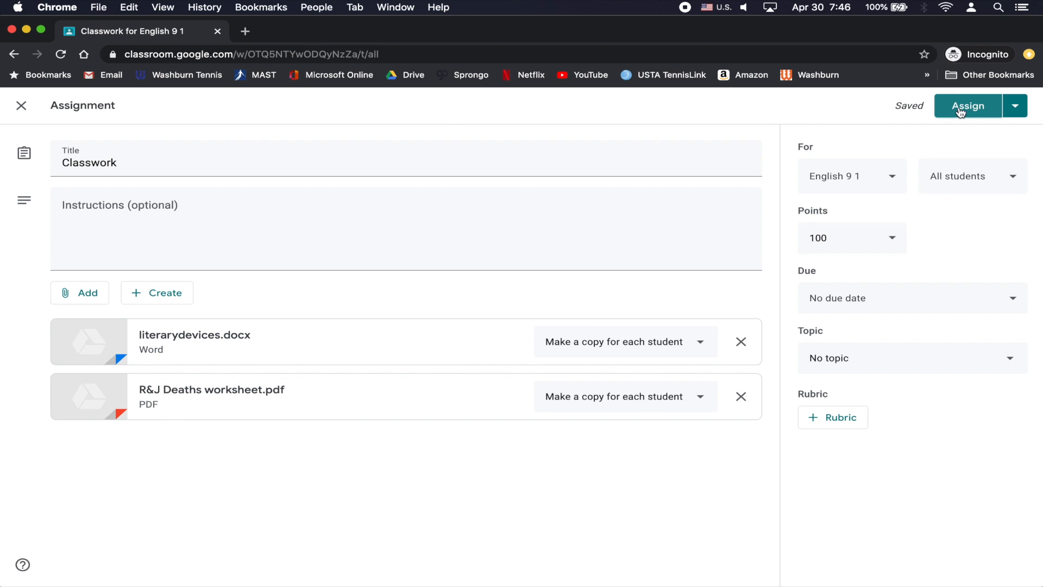
{"action": "left_click", "coordinate": [21, 105]}
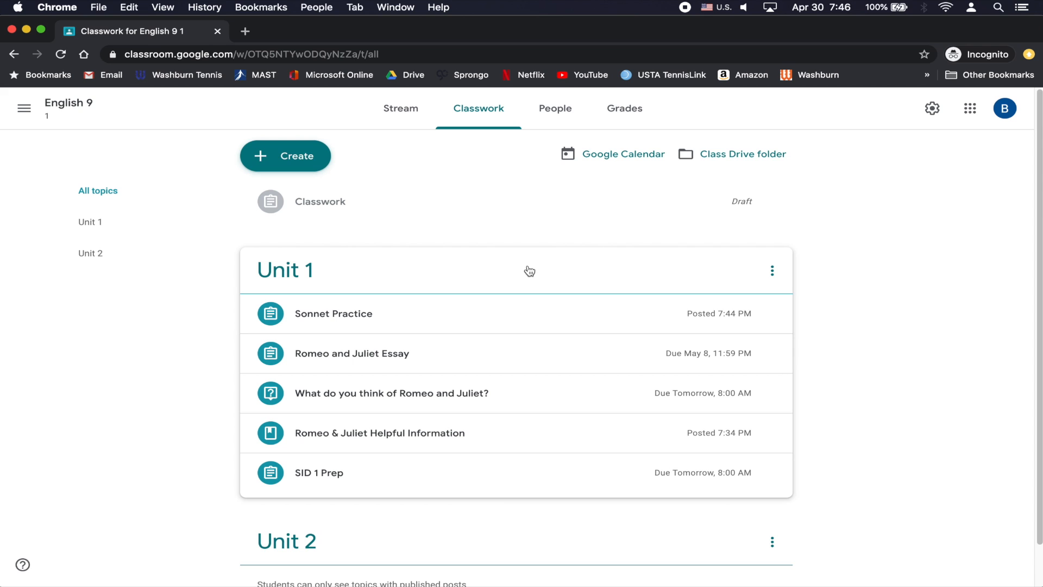
Create another assignment titled Romeo & Juliet Vocab and attach a new Google Sheets spreadsheet to it.
{"action": "left_click", "coordinate": [292, 158]}
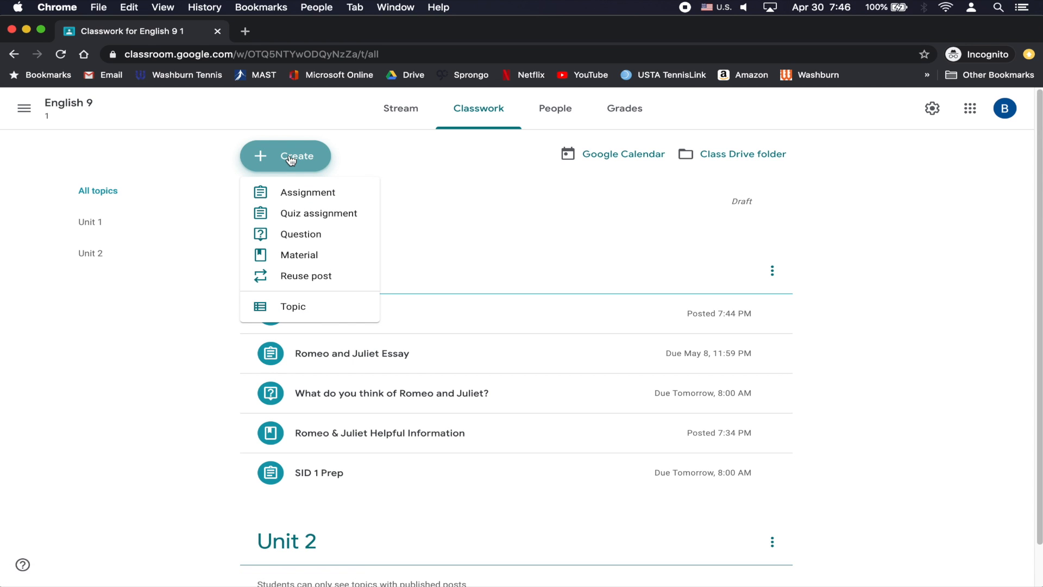
{"action": "left_click", "coordinate": [303, 188]}
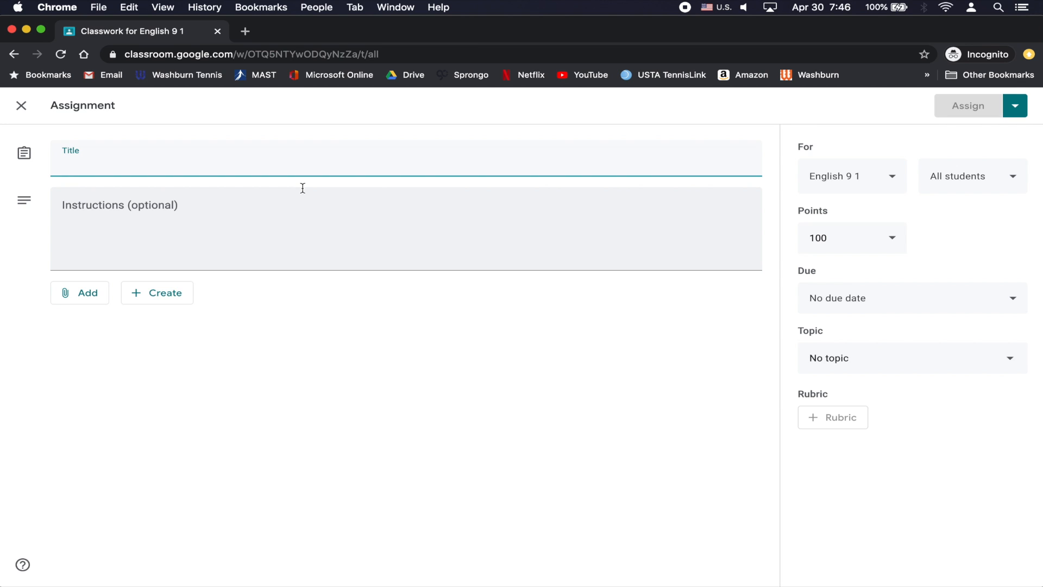
{"action": "type", "text": "Roemo"}
{"action": "key", "text": "BackSpace"}
{"action": "key", "text": "BackSpace"}
{"action": "type", "text": "meo &"}
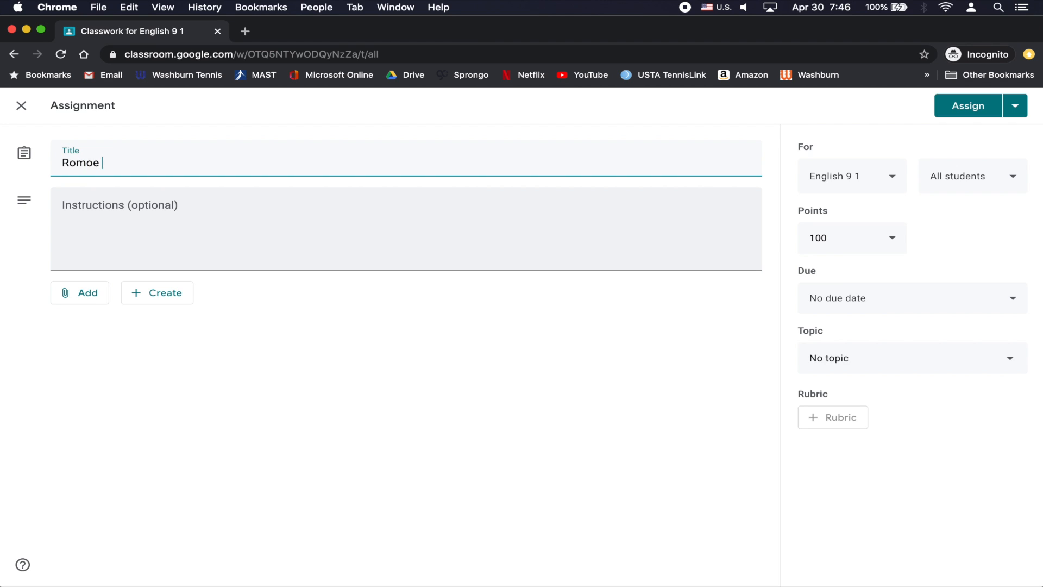
{"action": "type", "text": " Juliet Vocab"}
{"action": "left_click", "coordinate": [169, 294]}
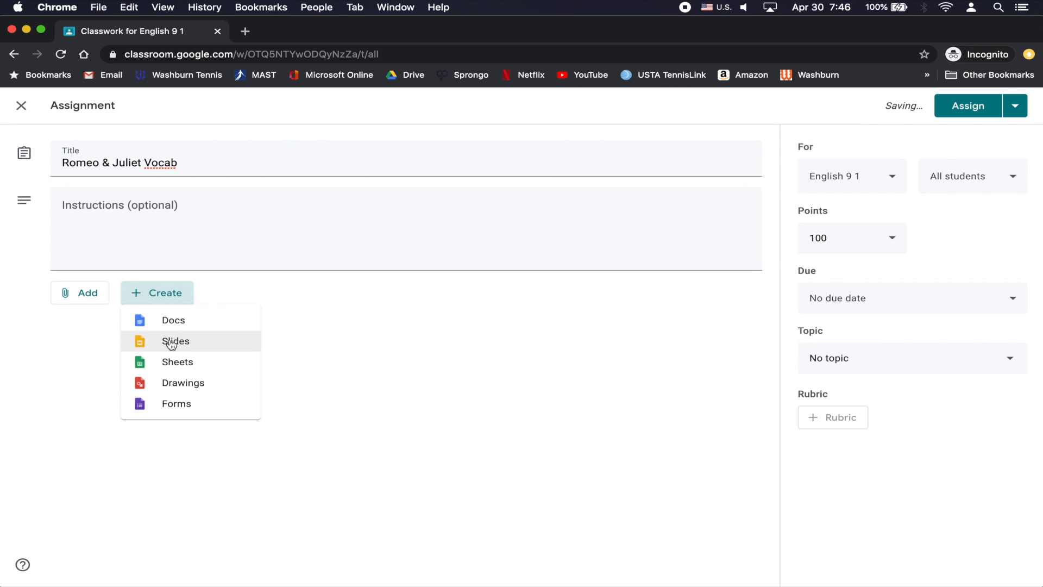
{"action": "left_click", "coordinate": [170, 364]}
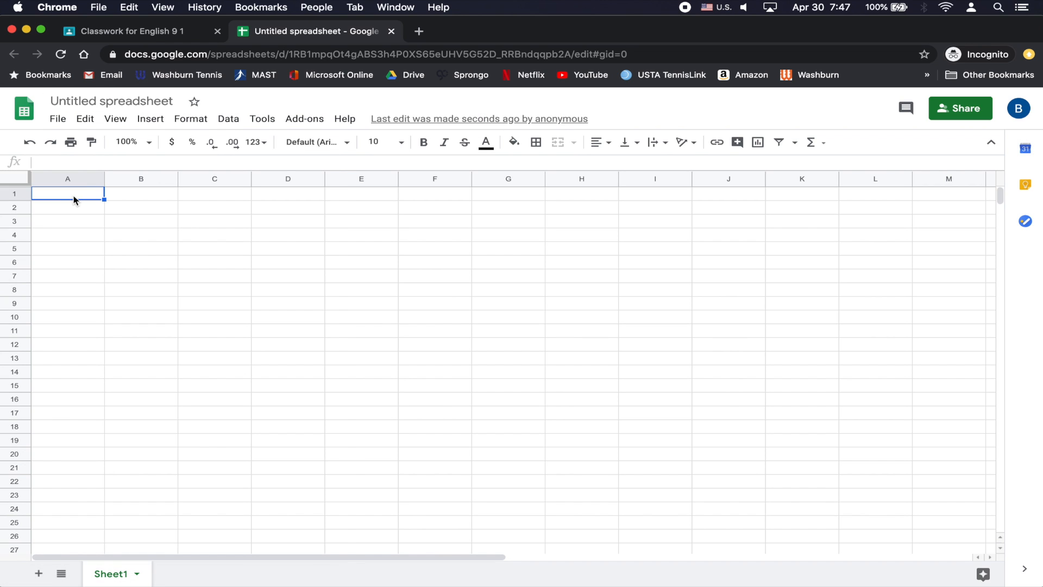
Head column A with VOCAB WORD and fill cells A2 through A24 with the placeholder dalksdjfa;lskdjf.
{"action": "type", "text": "VOCAB WORD"}
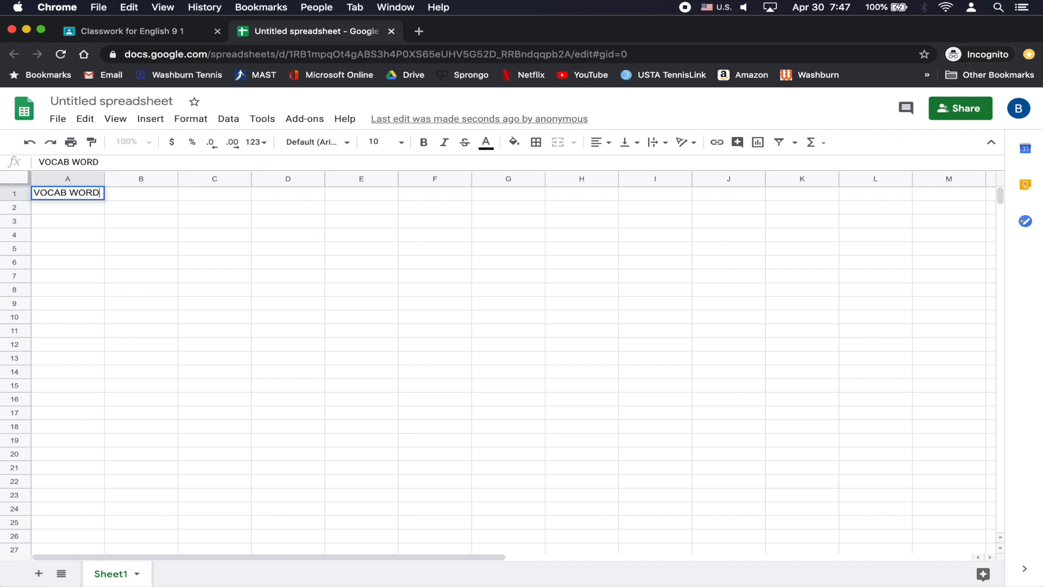
{"action": "key", "text": "Return"}
{"action": "type", "text": "dalksdjfa;lskdjf"}
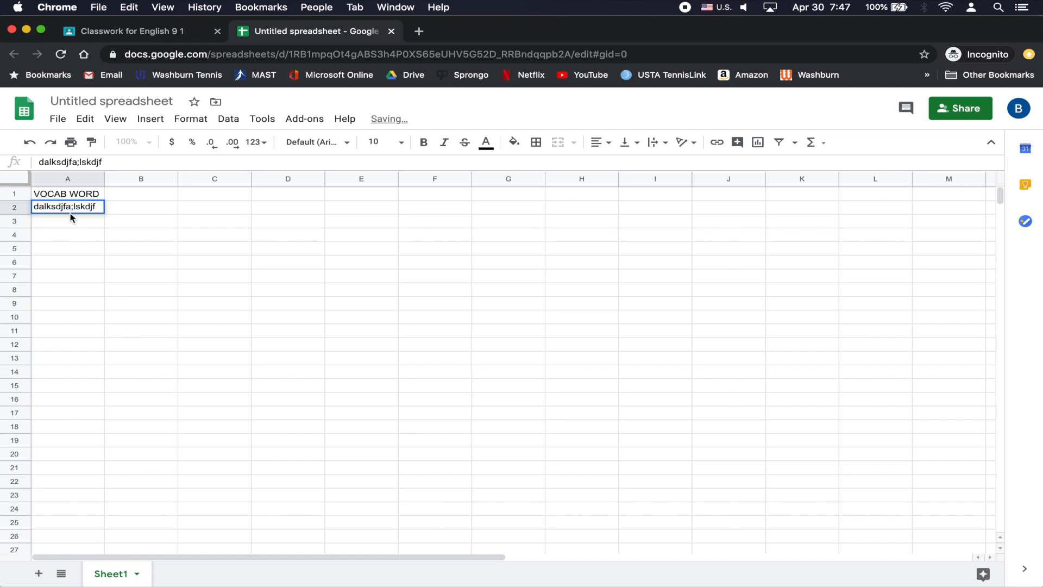
{"action": "left_click", "coordinate": [72, 221]}
{"action": "left_click", "coordinate": [102, 212]}
{"action": "left_click_drag", "start_coordinate": [103, 212], "coordinate": [99, 514]}
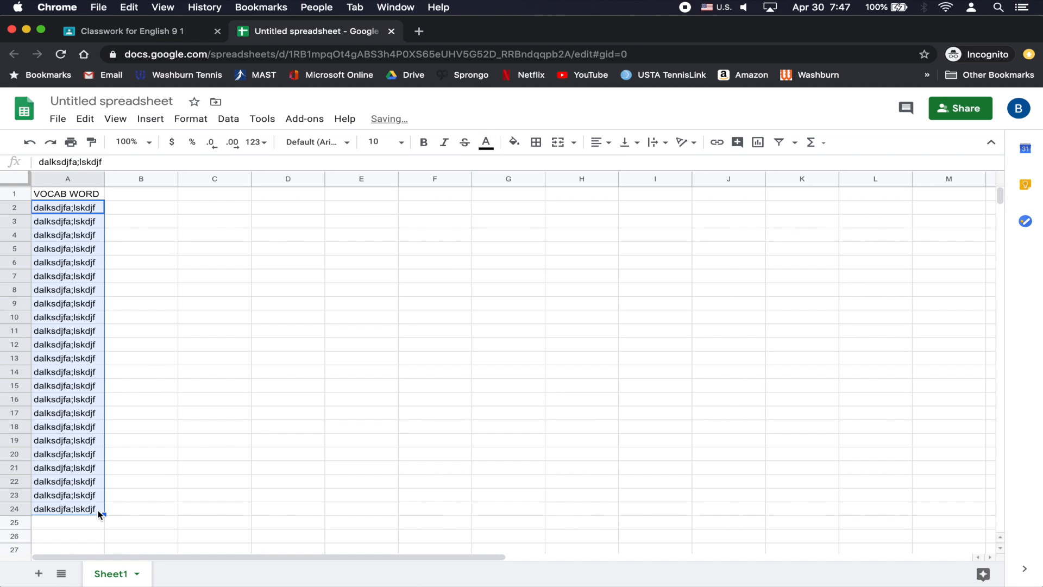
Add the headers Student Name in B1 and Definition in C1.
{"action": "left_click", "coordinate": [154, 198]}
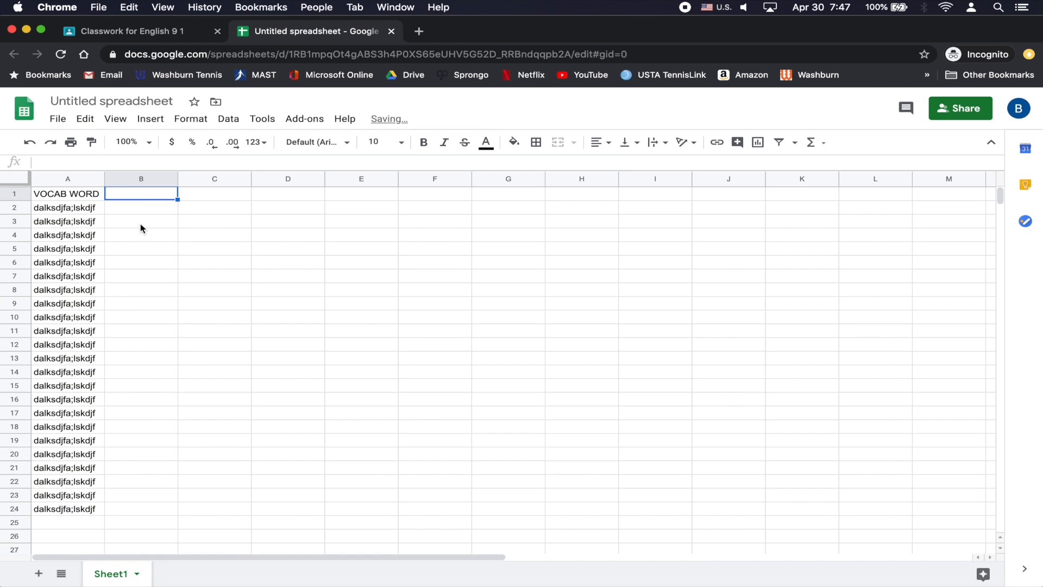
{"action": "type", "text": "Student Name"}
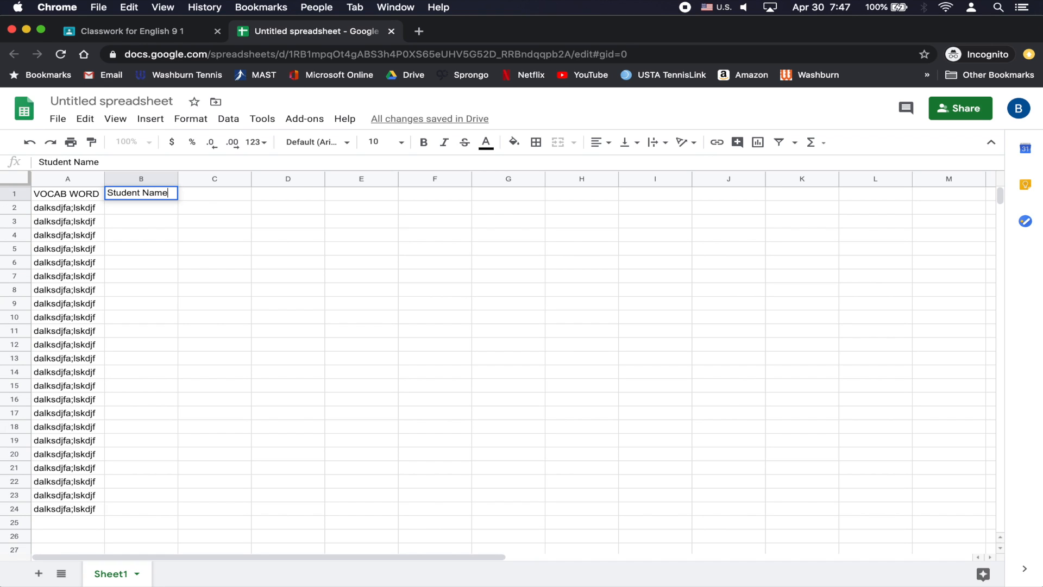
{"action": "key", "text": "Tab"}
{"action": "type", "text": "Definition"}
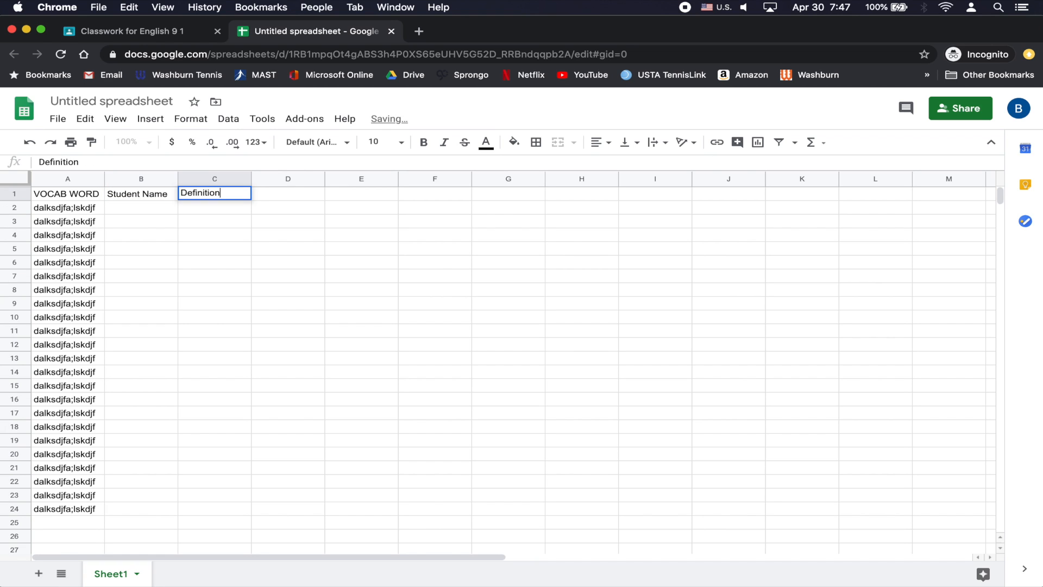
Widen the Student Name and Definition columns to leave more room for student entries.
{"action": "left_click", "coordinate": [144, 208]}
{"action": "left_click_drag", "start_coordinate": [178, 182], "coordinate": [276, 183]}
{"action": "left_click_drag", "start_coordinate": [348, 182], "coordinate": [442, 184]}
{"action": "left_click", "coordinate": [354, 193]}
{"action": "left_click_drag", "start_coordinate": [349, 175], "coordinate": [473, 180]}
{"action": "left_click", "coordinate": [191, 207]}
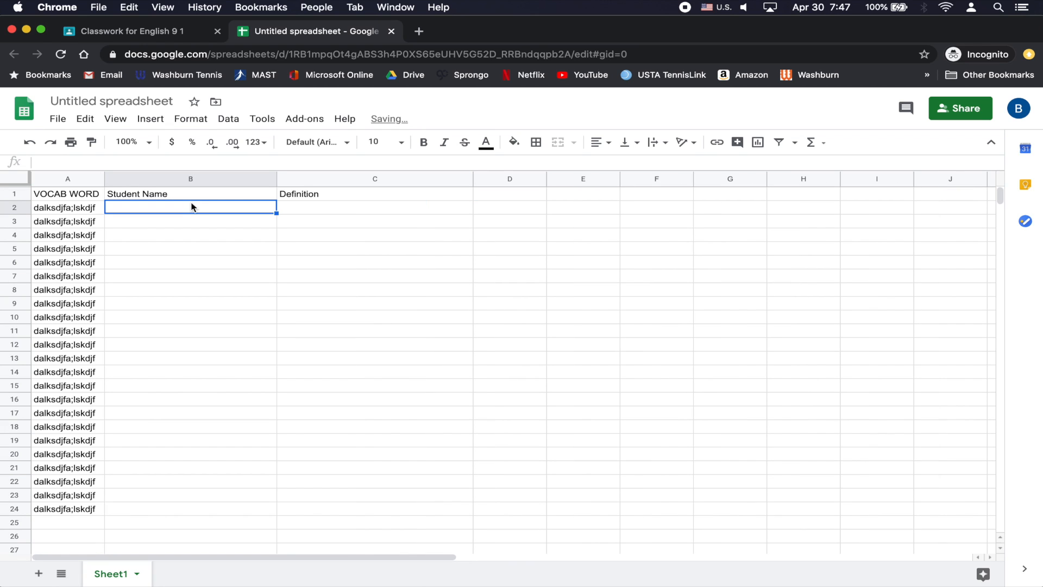
{"action": "left_click", "coordinate": [337, 212]}
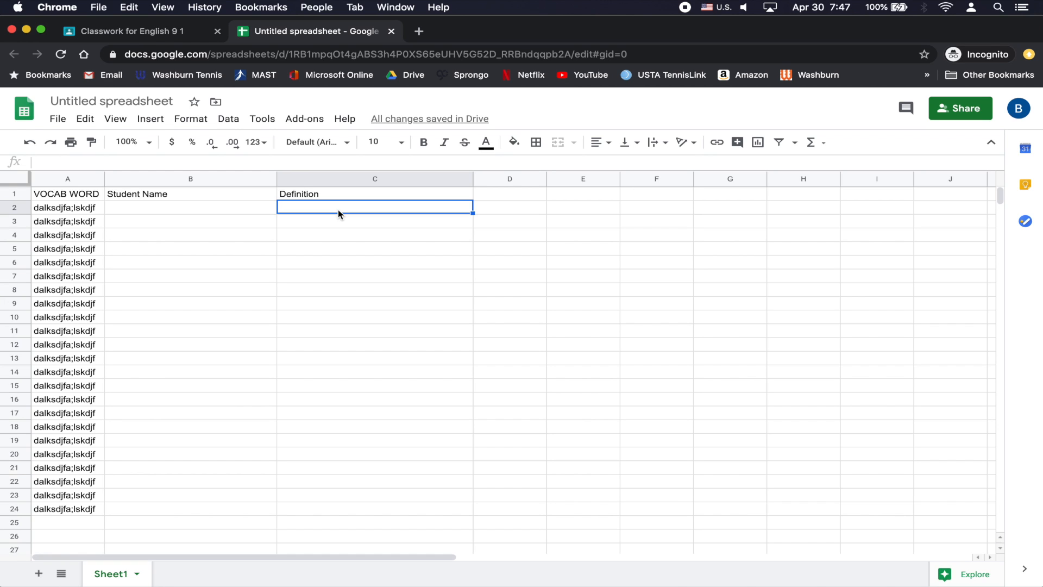
Return to the Romeo & Juliet Vocab assignment, let students edit the attached spreadsheet, and assign it.
{"action": "left_click", "coordinate": [118, 32]}
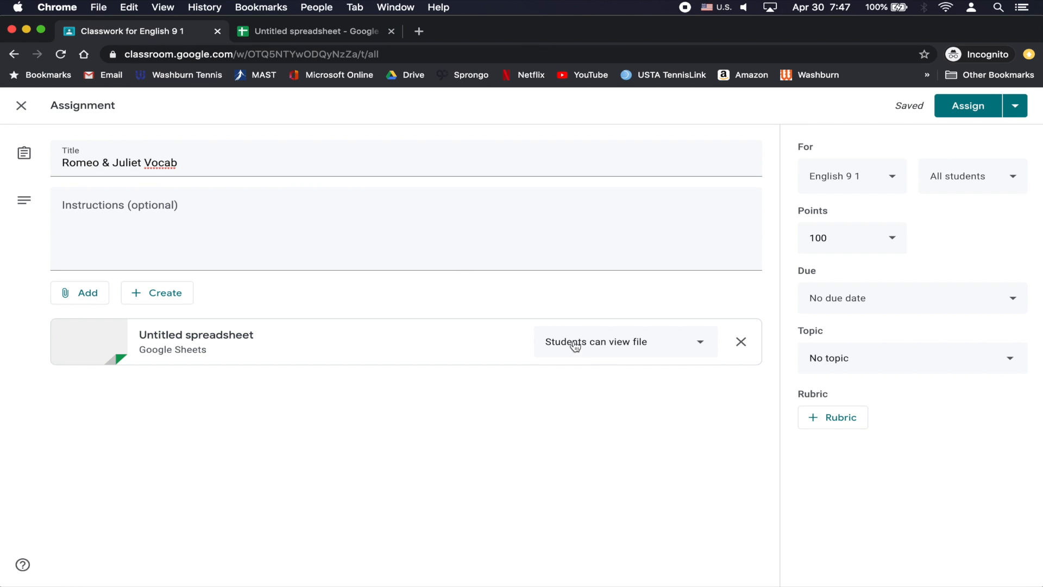
{"action": "left_click", "coordinate": [614, 348]}
{"action": "left_click", "coordinate": [613, 374]}
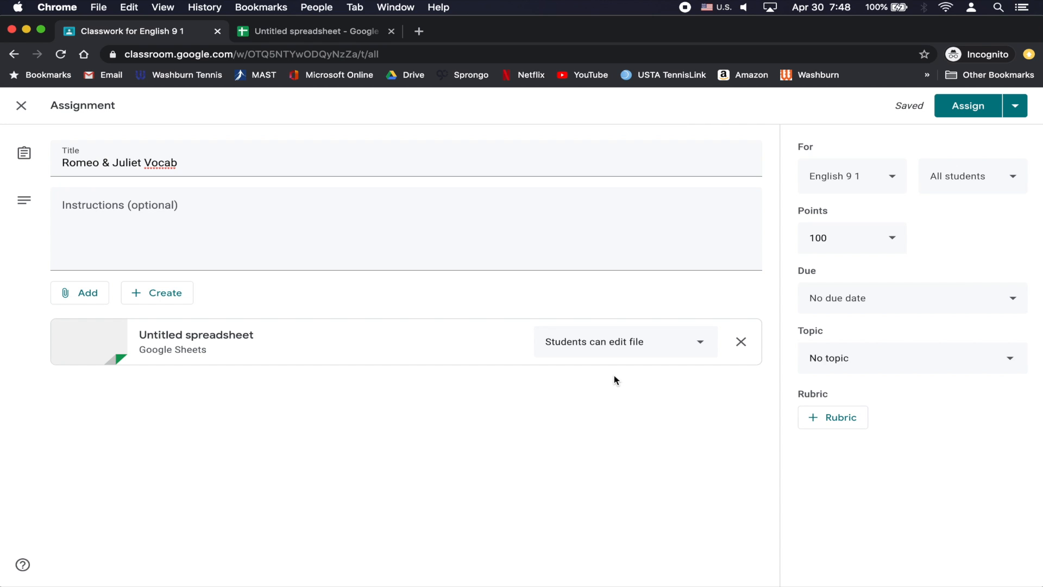
{"action": "left_click", "coordinate": [957, 108]}
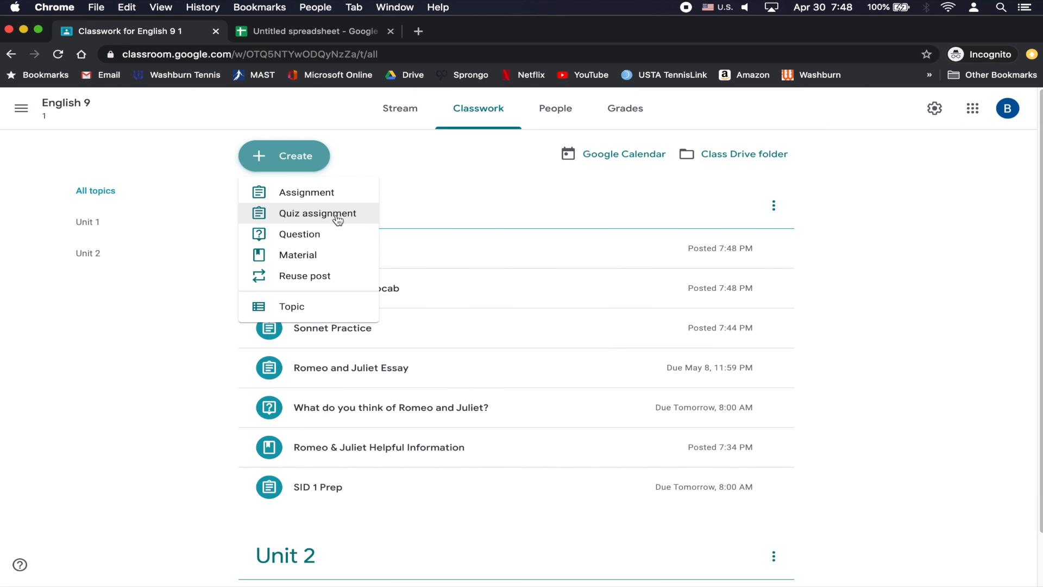
Create a quiz assignment titled Romeo and Juliet comprehension quiz.
{"action": "left_click", "coordinate": [337, 218]}
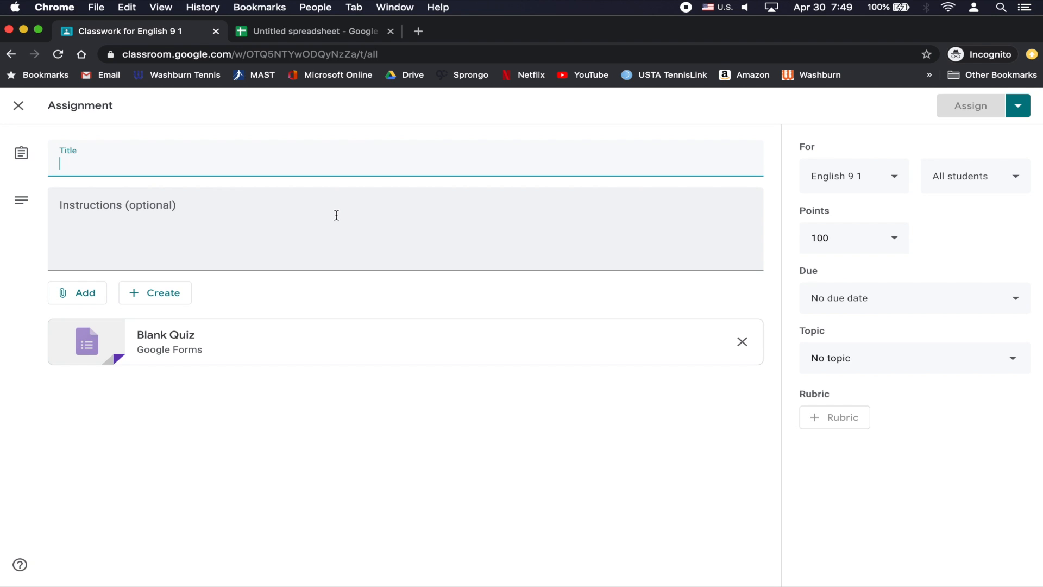
{"action": "type", "text": "Romeo "}
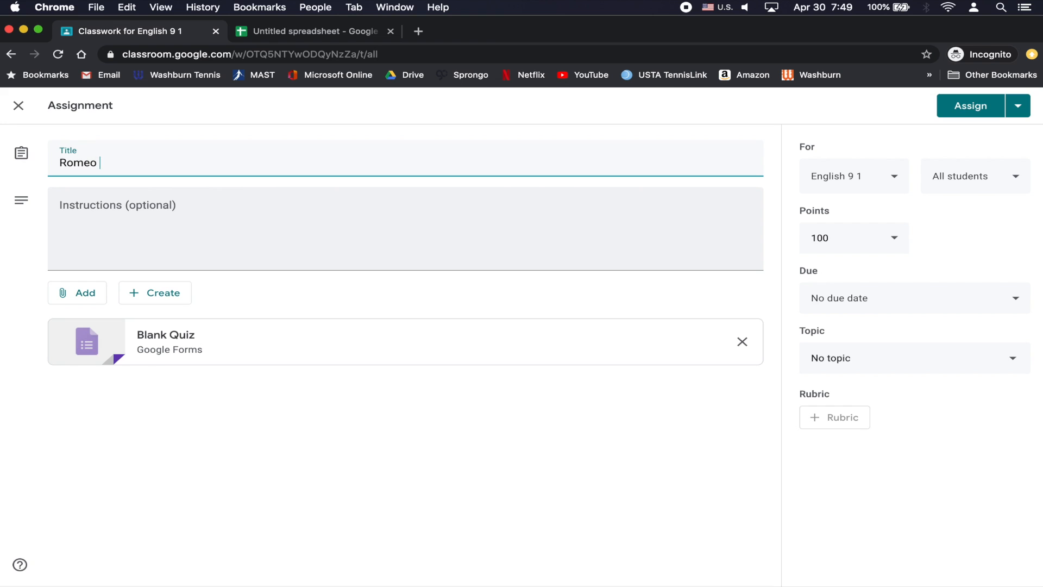
{"action": "type", "text": "and Juliet comprehe"}
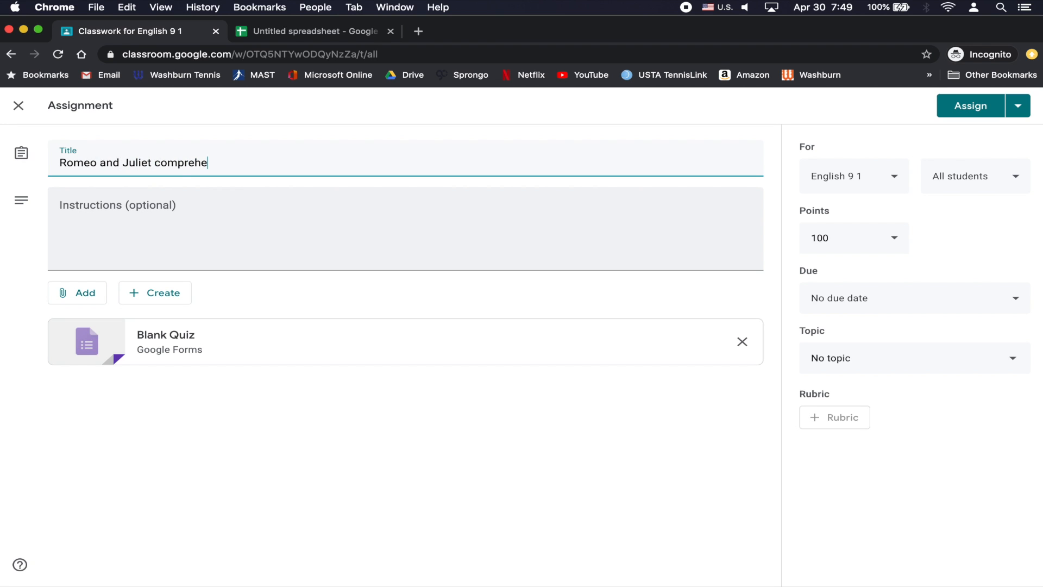
{"action": "type", "text": "nsion quiz"}
{"action": "left_click", "coordinate": [336, 453]}
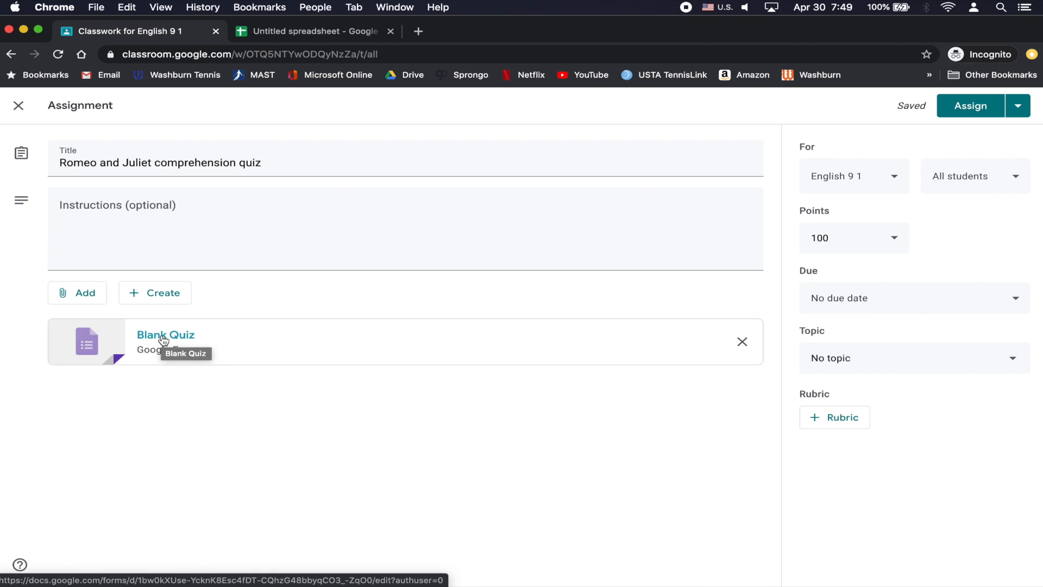
Open the attached Blank Quiz form and set its title to Romeo & Juliet Chapter 1.
{"action": "left_click", "coordinate": [164, 340]}
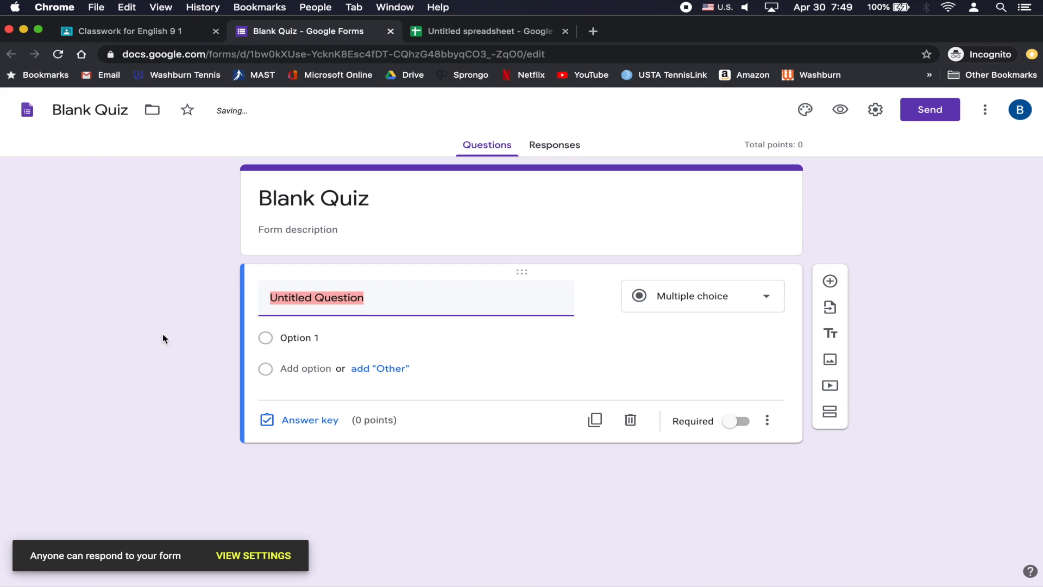
{"action": "left_click", "coordinate": [344, 196]}
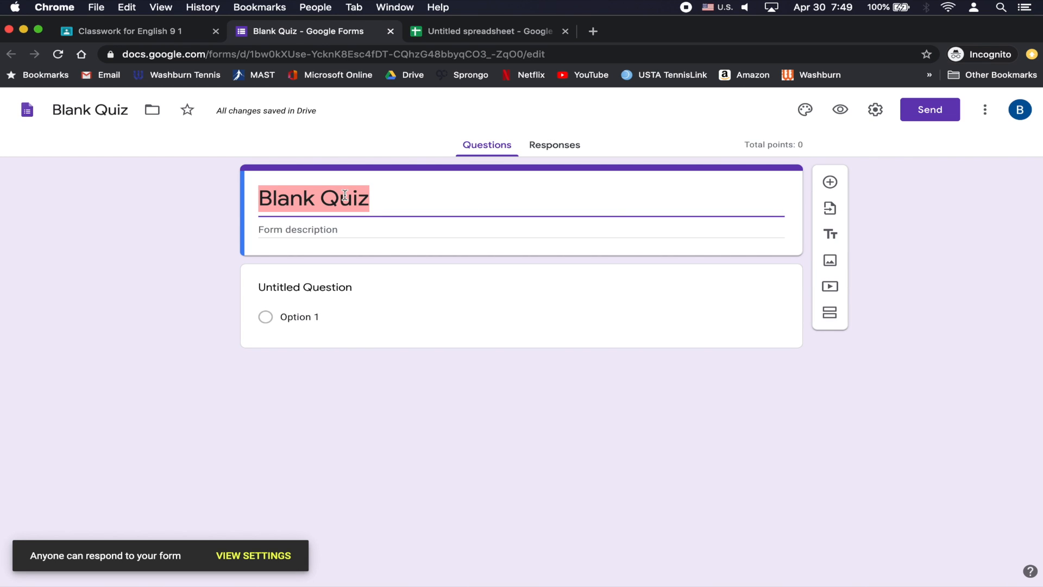
{"action": "type", "text": "Romeo & Juliet Chapter 1"}
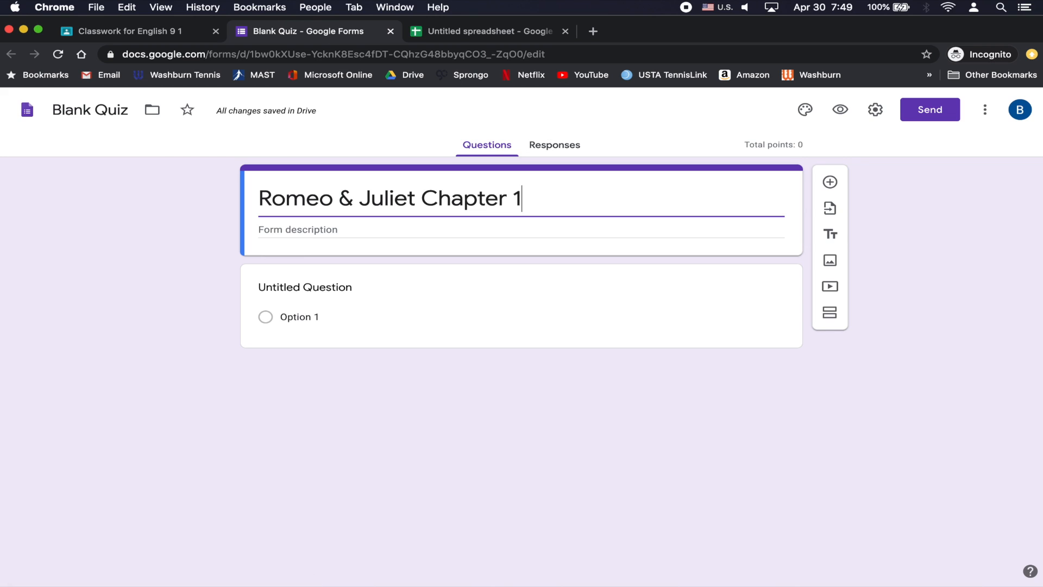
Enter "Who are the main characters?" as the first quiz question and set its type to Checkboxes.
{"action": "left_click", "coordinate": [305, 286]}
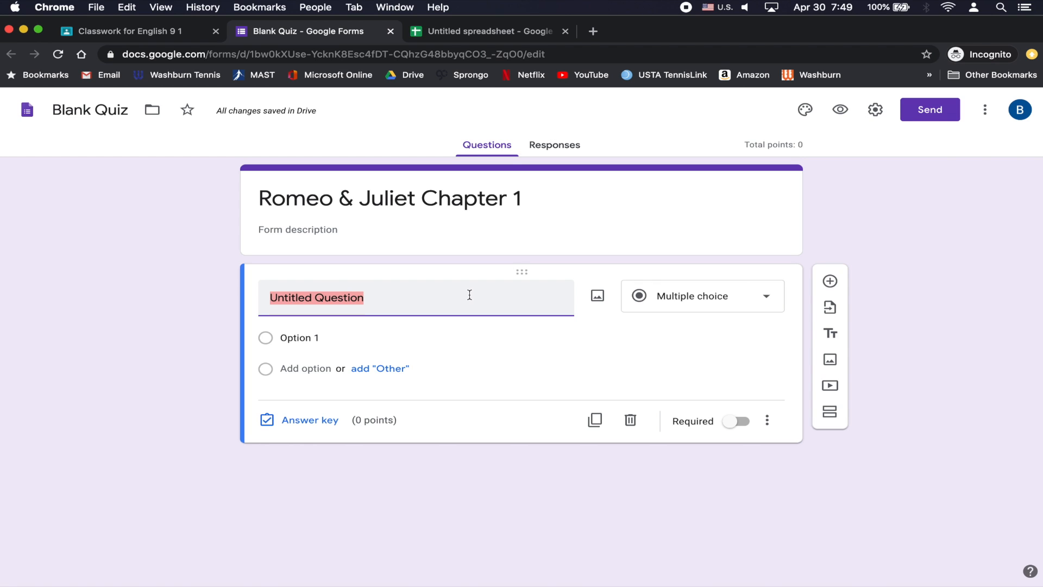
{"action": "type", "text": "Who are the"}
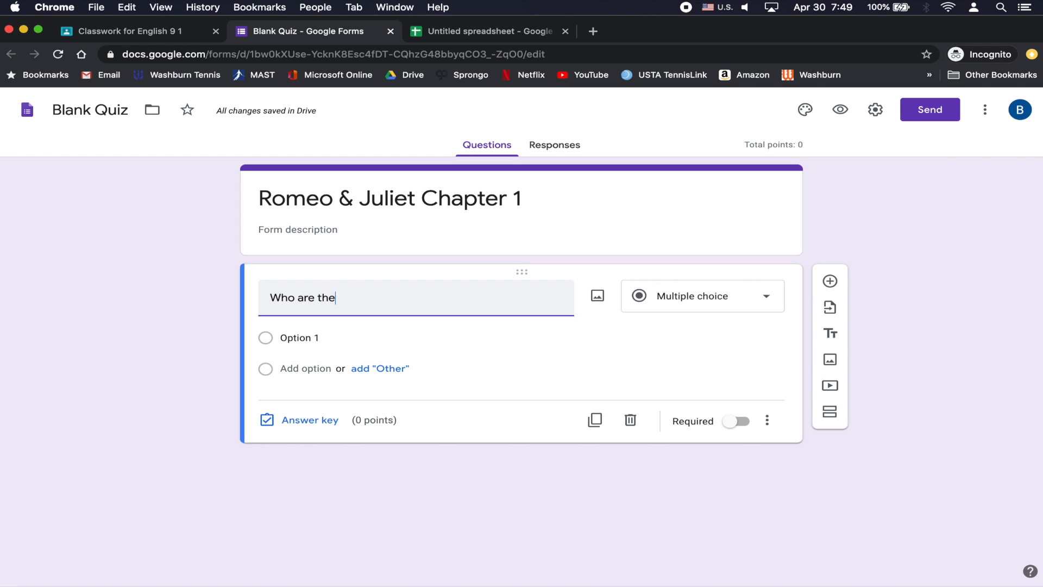
{"action": "type", "text": " main charac"}
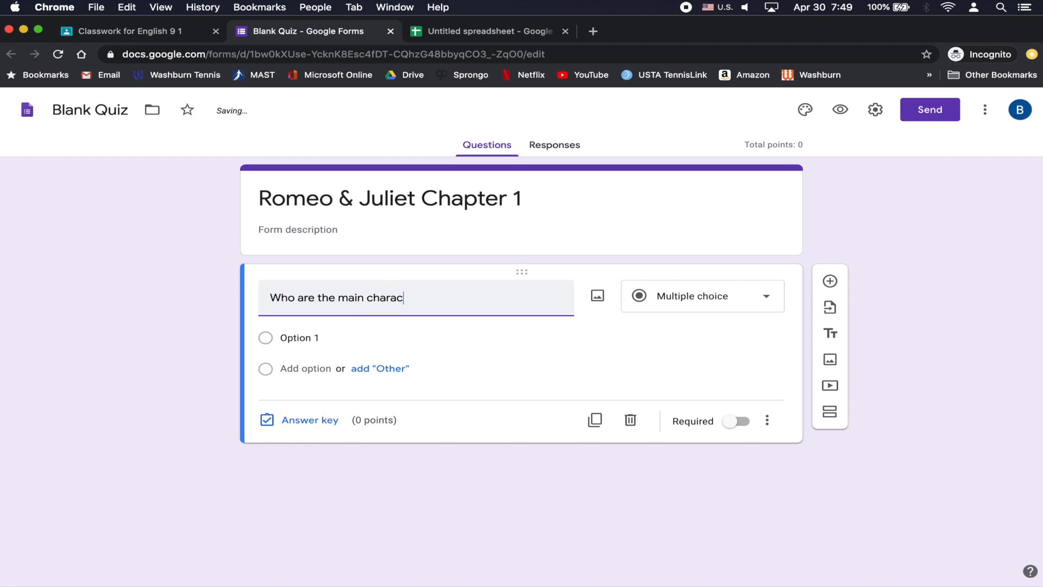
{"action": "type", "text": "ters?"}
{"action": "left_click", "coordinate": [728, 303]}
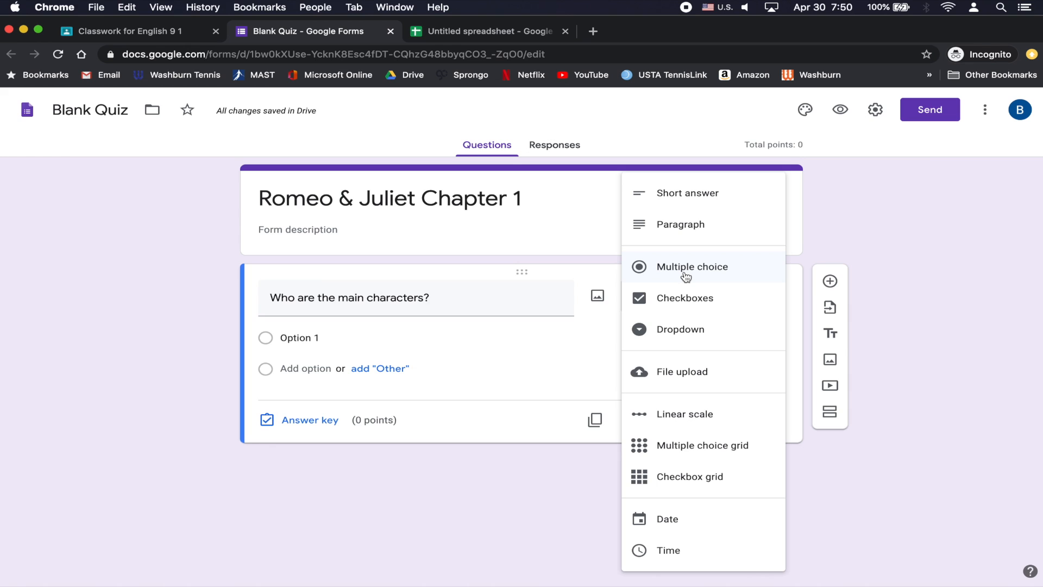
{"action": "left_click", "coordinate": [683, 297]}
Give the main characters question the answer options Romeo, Juliet and Macbeth.
{"action": "left_click", "coordinate": [328, 343]}
{"action": "type", "text": "Romeo"}
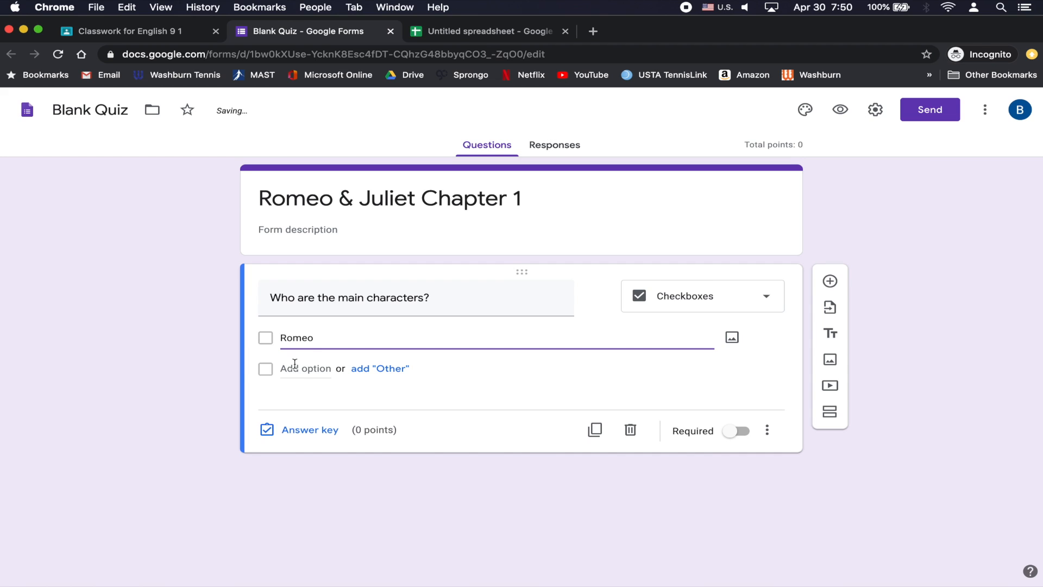
{"action": "left_click", "coordinate": [337, 369]}
{"action": "type", "text": "Juliet"}
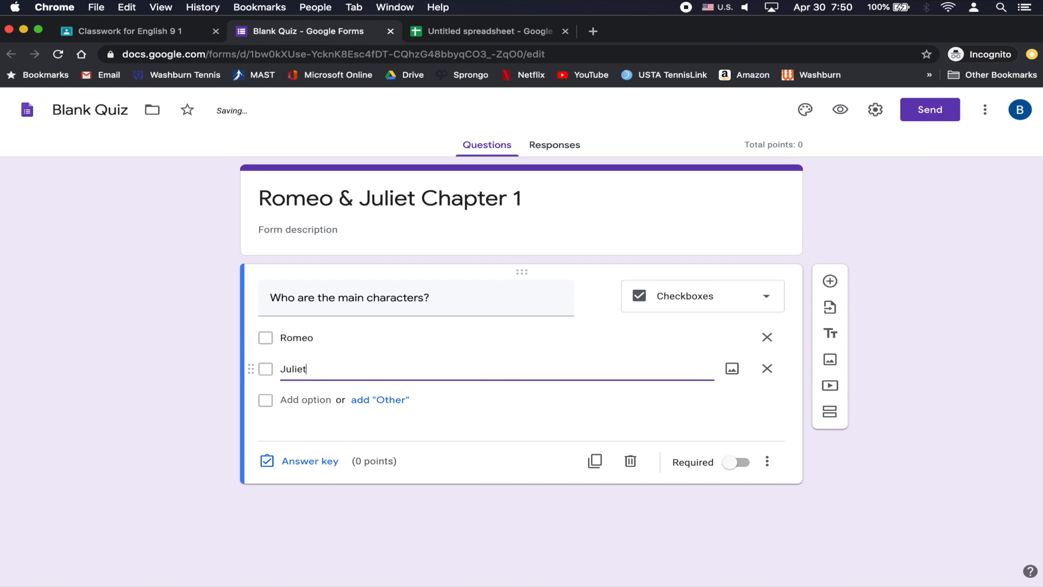
{"action": "left_click", "coordinate": [320, 401]}
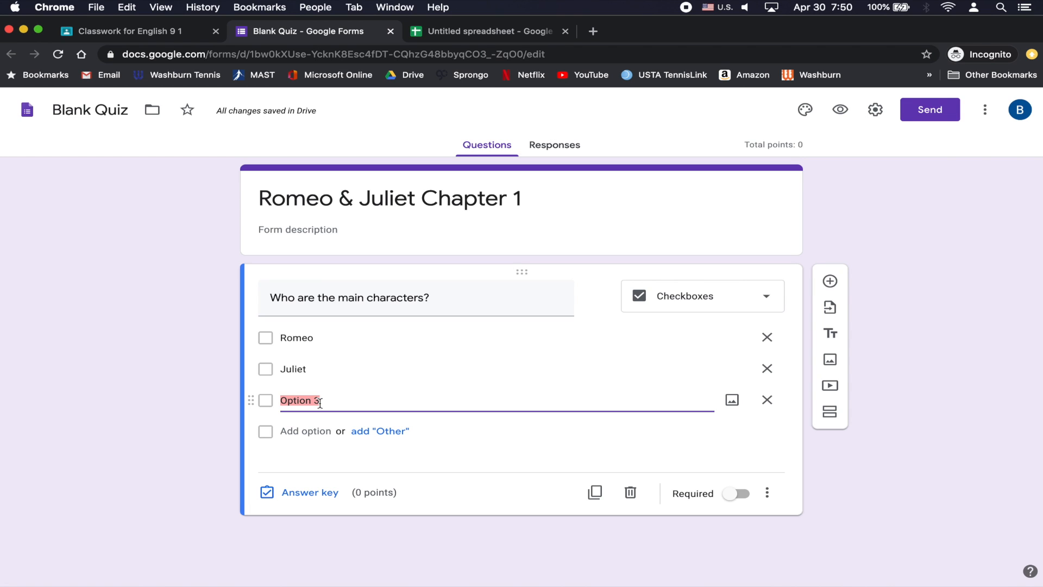
{"action": "type", "text": "Macbeth"}
{"action": "key", "text": "BackSpace"}
{"action": "key", "text": "BackSpace"}
{"action": "type", "text": "th"}
Mark Romeo and Juliet as the correct answers worth 1 point and make the question required.
{"action": "left_click", "coordinate": [306, 493]}
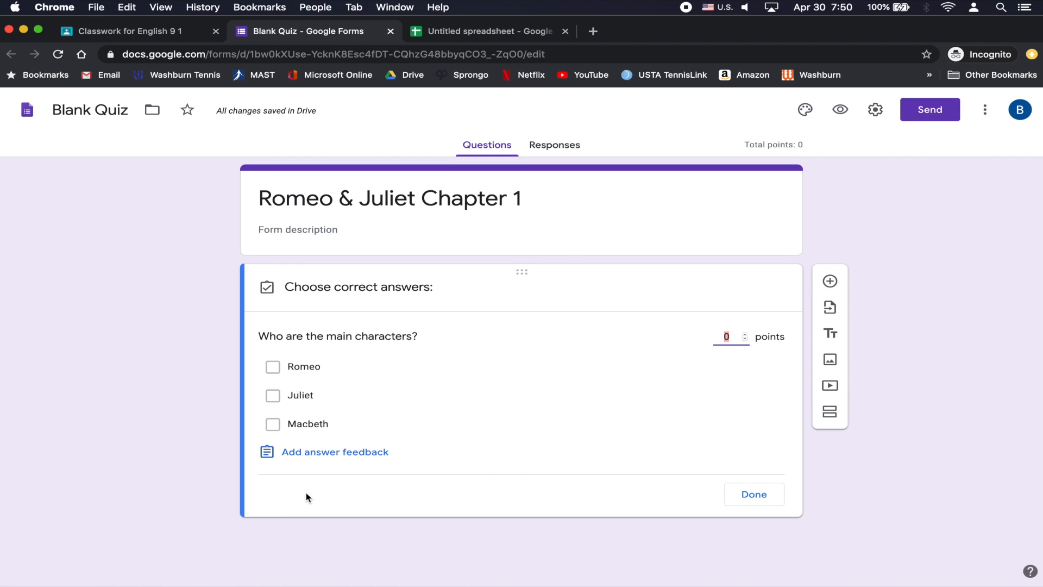
{"action": "left_click", "coordinate": [309, 367]}
{"action": "left_click", "coordinate": [308, 368]}
{"action": "left_click", "coordinate": [299, 396]}
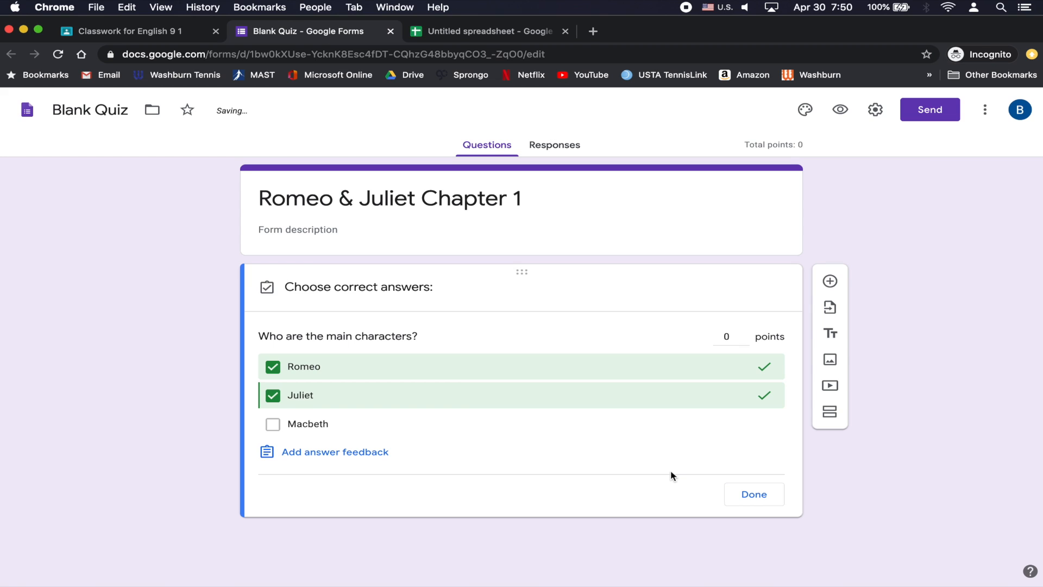
{"action": "left_click", "coordinate": [735, 334]}
{"action": "key", "text": "BackSpace"}
{"action": "type", "text": "1"}
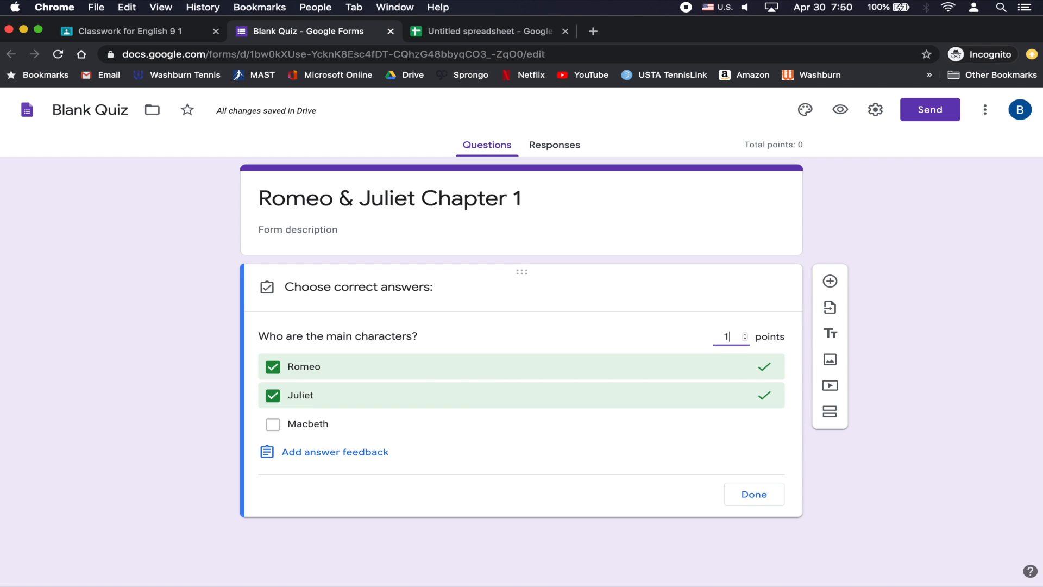
{"action": "left_click", "coordinate": [751, 496]}
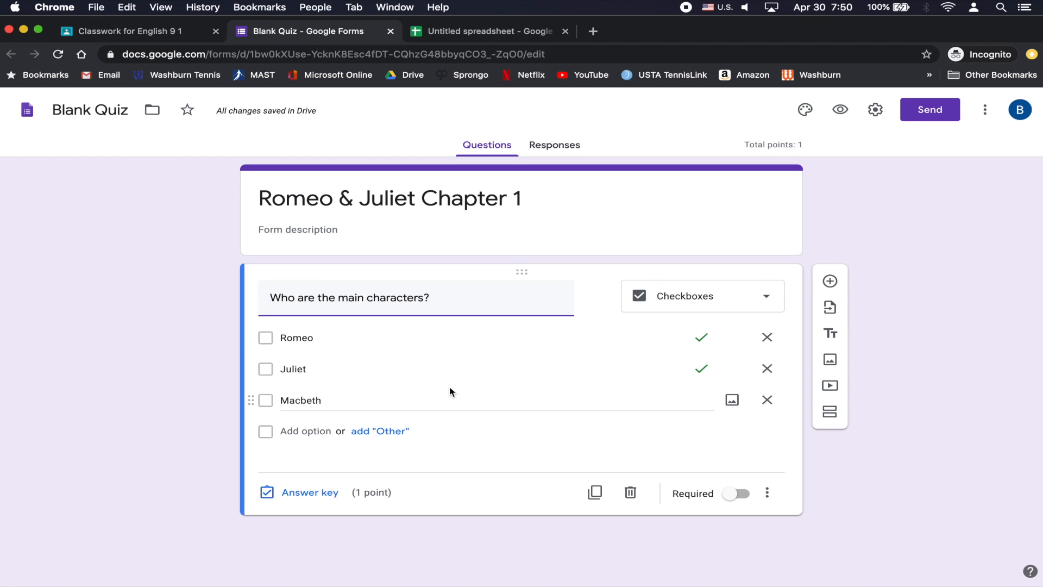
{"action": "left_click", "coordinate": [733, 494]}
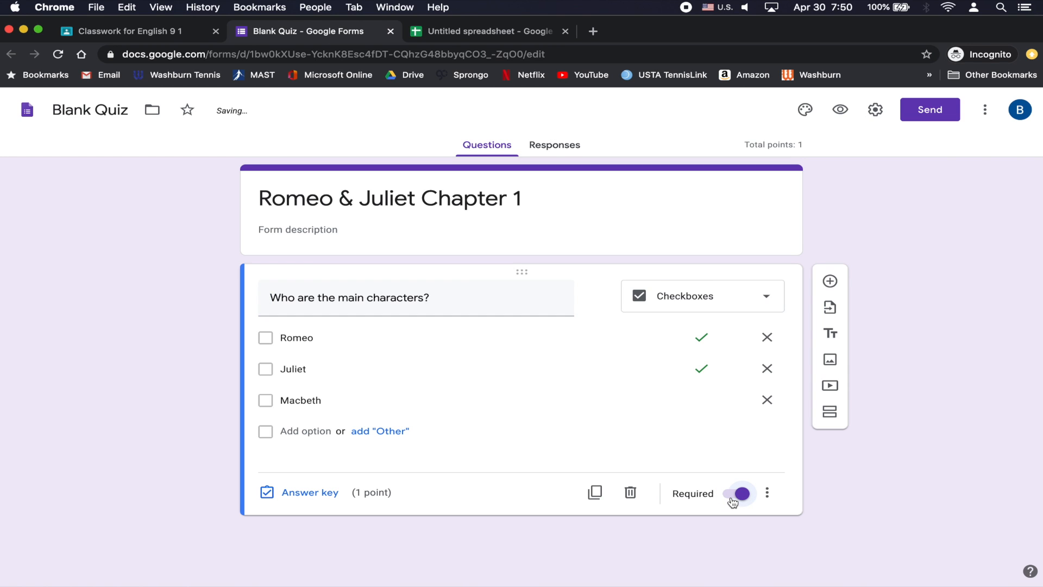
Look over the available question types, then return to the Classroom assignment and assign the Romeo and Juliet comprehension quiz.
{"action": "left_click", "coordinate": [770, 304]}
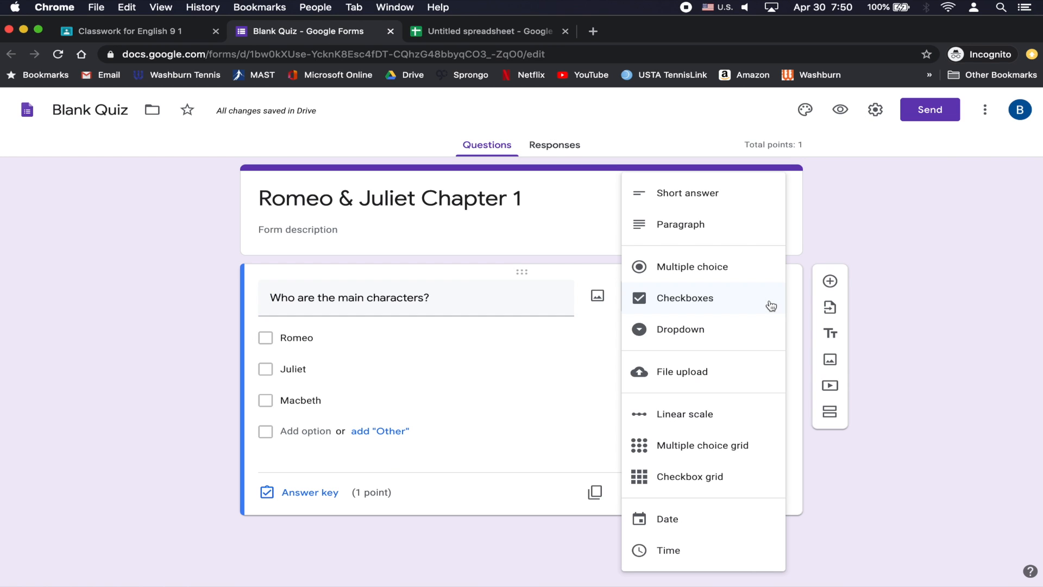
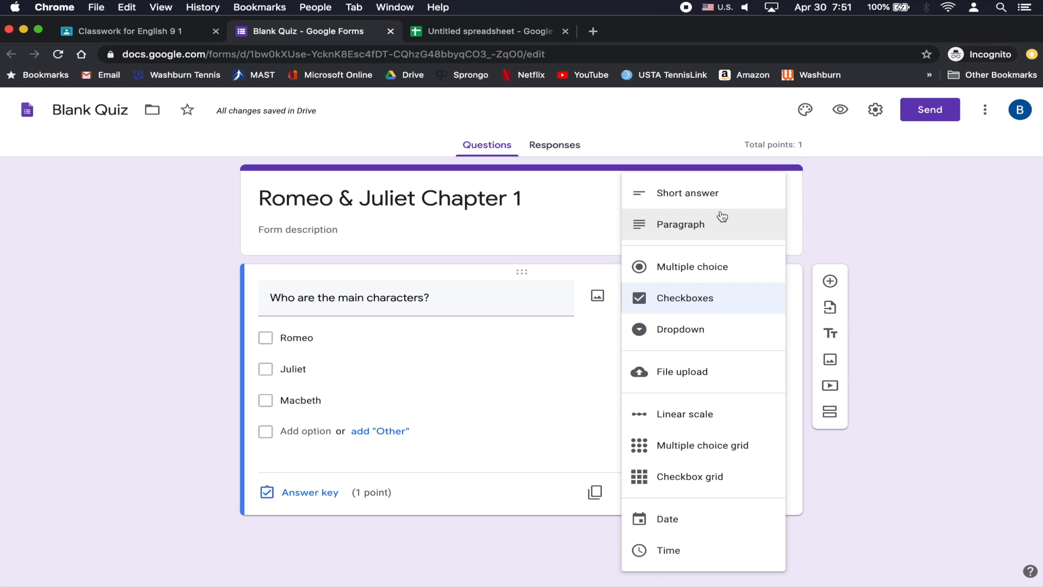
{"action": "left_click", "coordinate": [827, 217]}
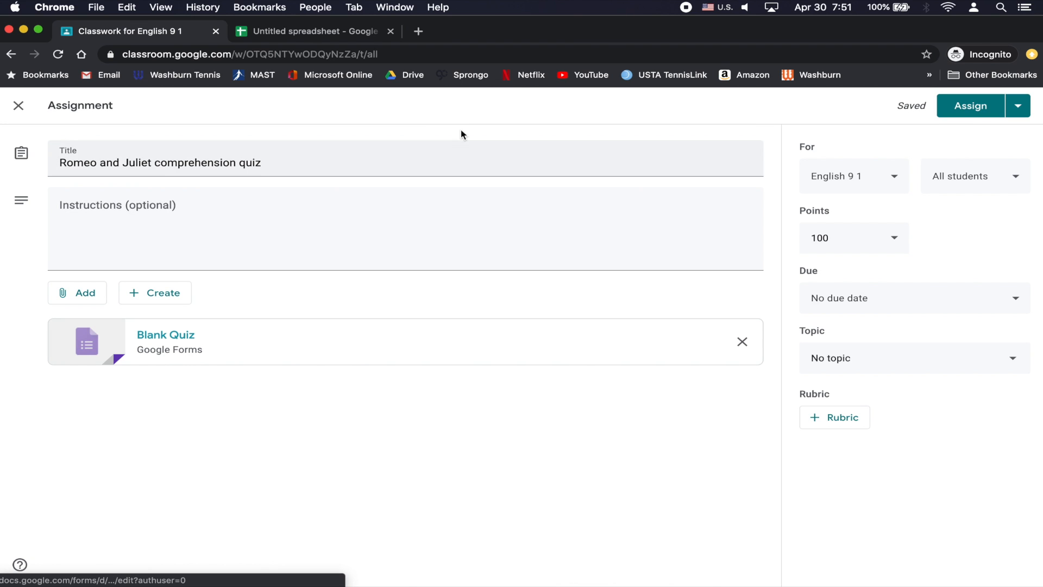
{"action": "left_click", "coordinate": [966, 106]}
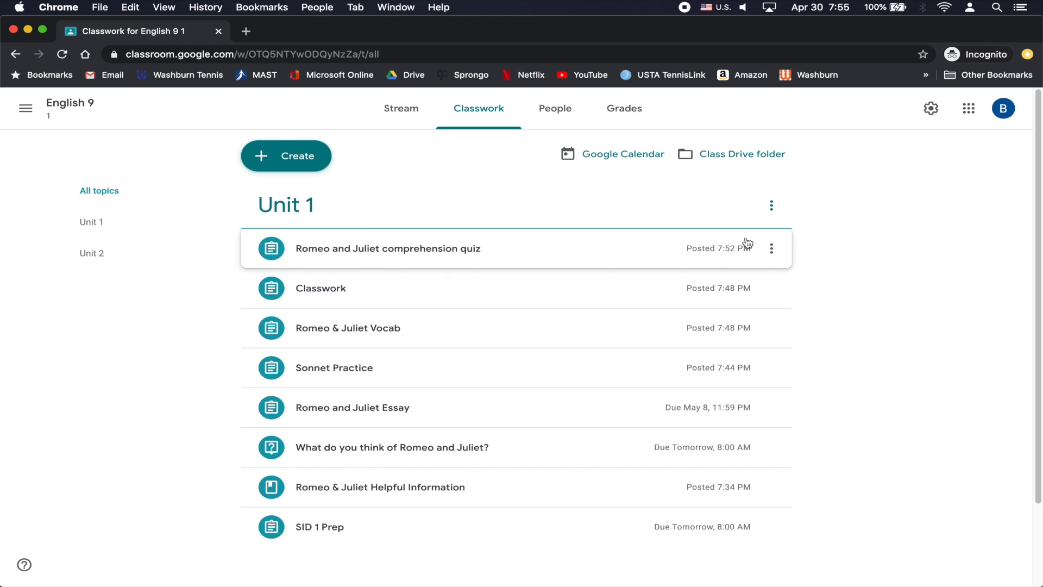
Edit the posted Romeo and Juliet comprehension quiz and add the instructions "Please complete this quiz in class.".
{"action": "left_click", "coordinate": [772, 248]}
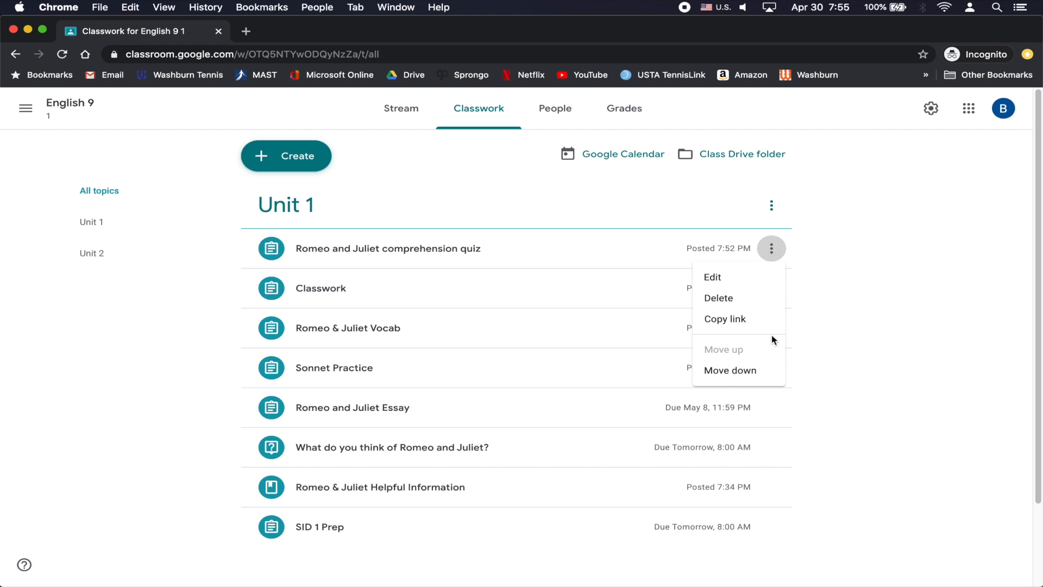
{"action": "left_click", "coordinate": [757, 279]}
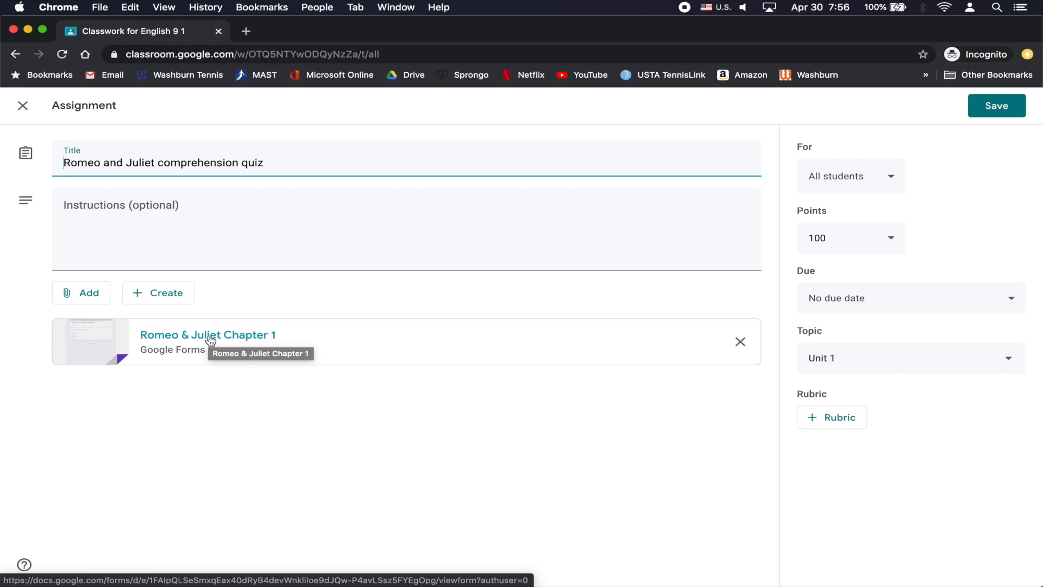
{"action": "left_click", "coordinate": [127, 218]}
{"action": "type", "text": "Ple"}
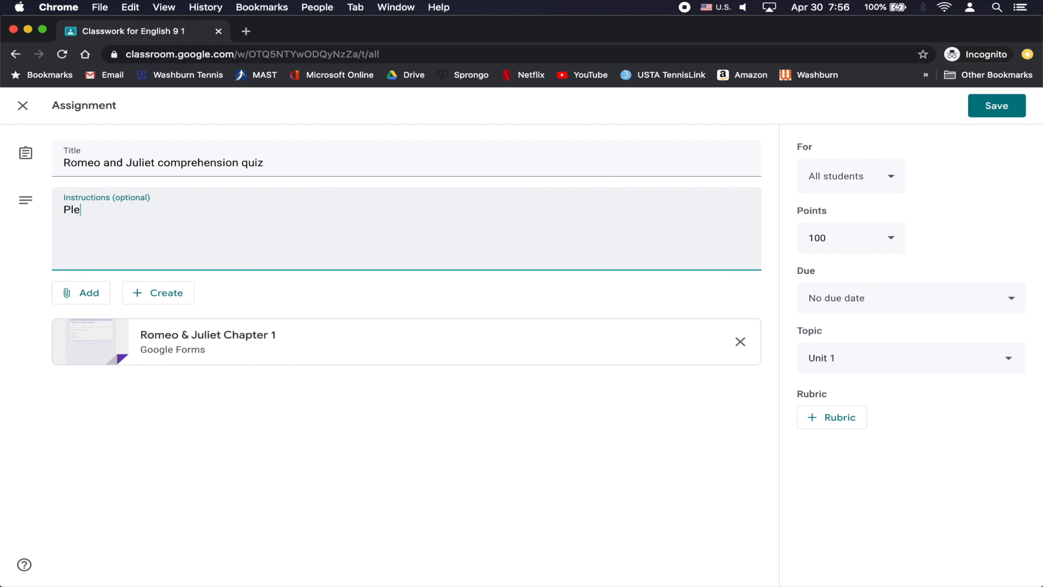
{"action": "type", "text": "ase complete this quiz in class."}
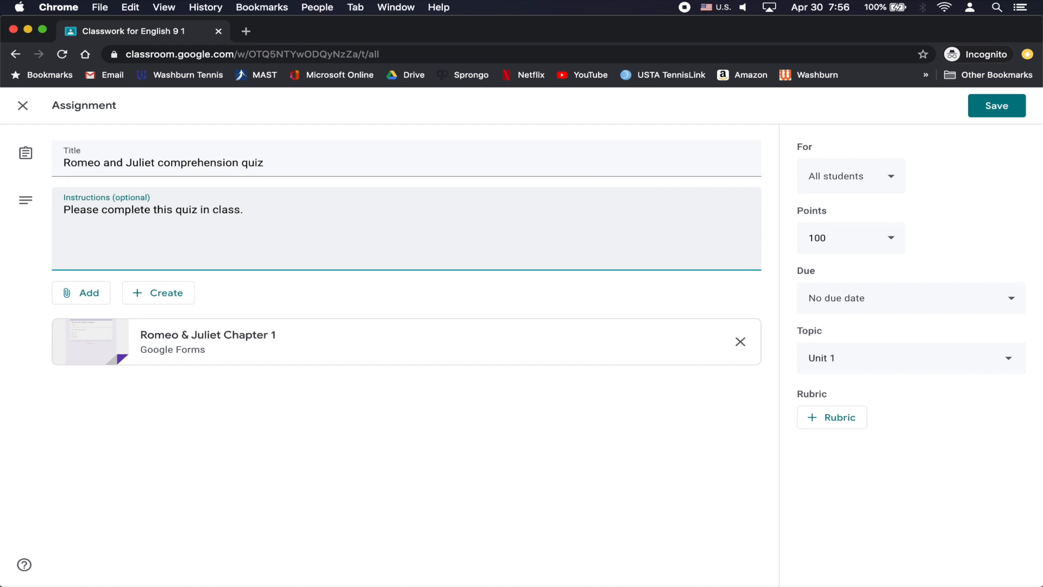
Check the quiz assignment's points and due date settings and save the edited assignment.
{"action": "left_click", "coordinate": [892, 239]}
{"action": "left_click", "coordinate": [945, 240]}
{"action": "left_click", "coordinate": [934, 299]}
{"action": "left_click", "coordinate": [959, 259]}
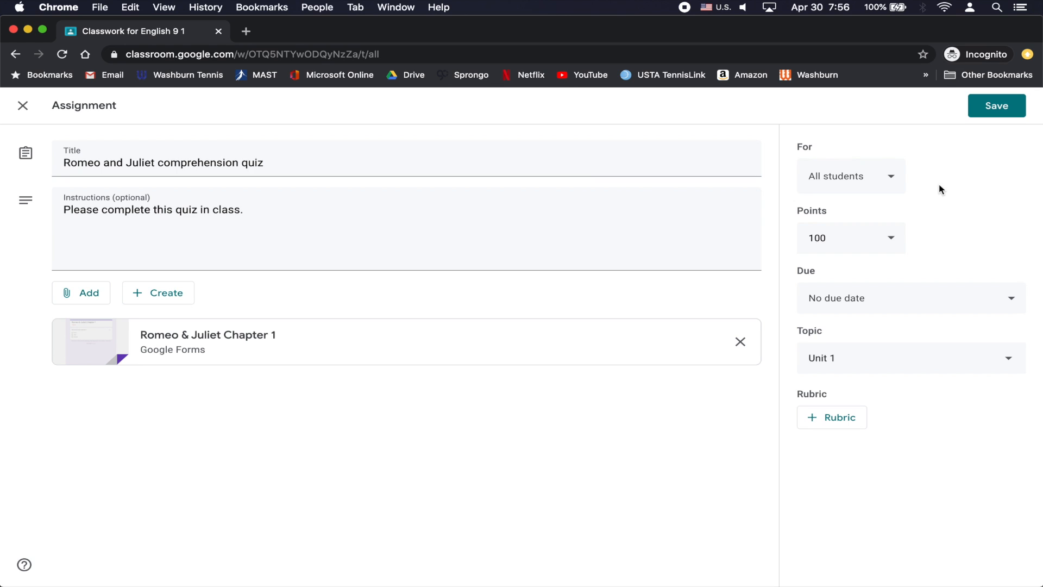
{"action": "left_click", "coordinate": [984, 114]}
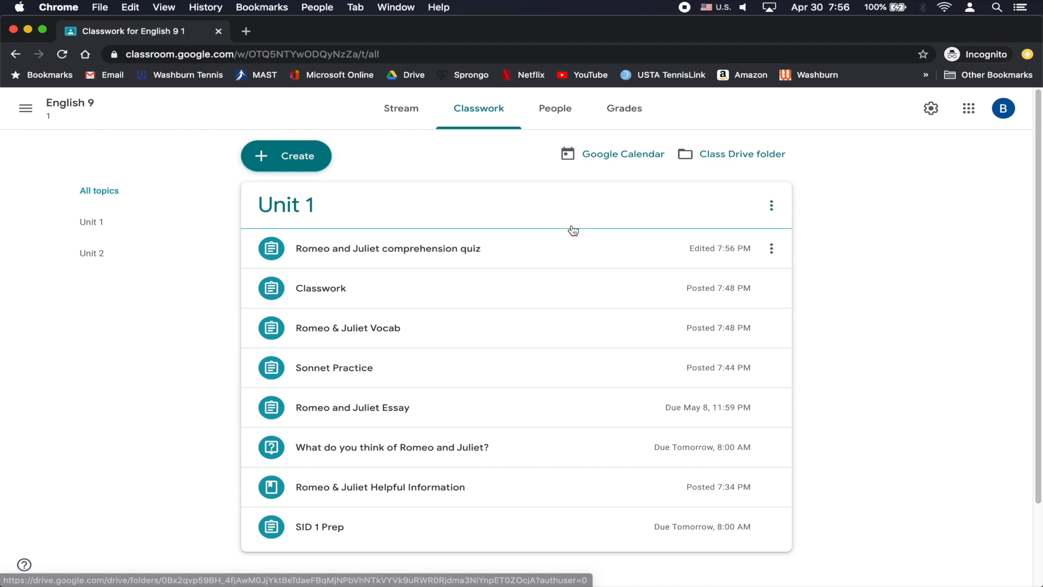
Expand the comprehension quiz post and look through the files and folders in the class Drive folder.
{"action": "left_click", "coordinate": [566, 245]}
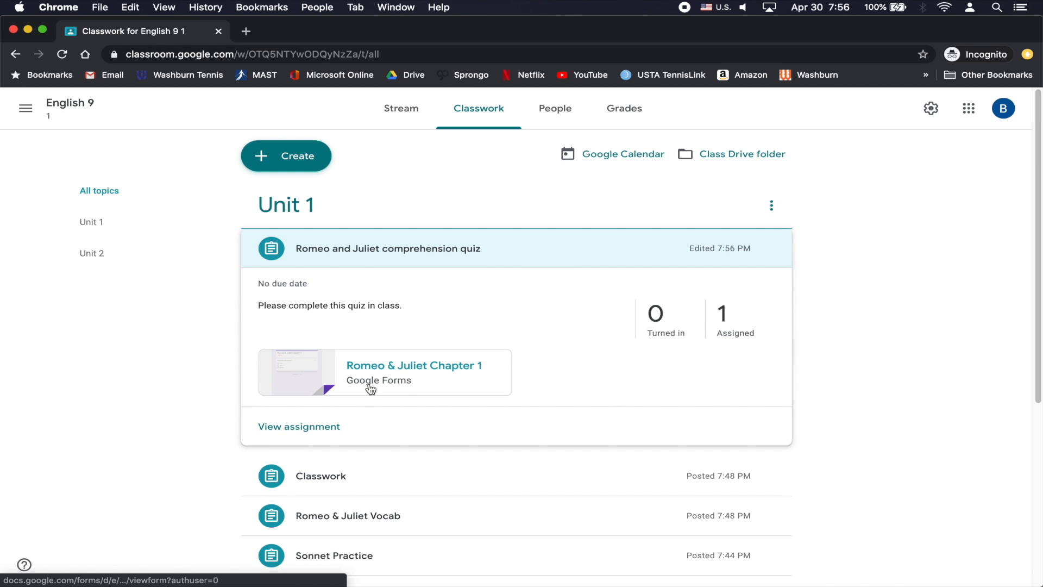
{"action": "left_click", "coordinate": [738, 160]}
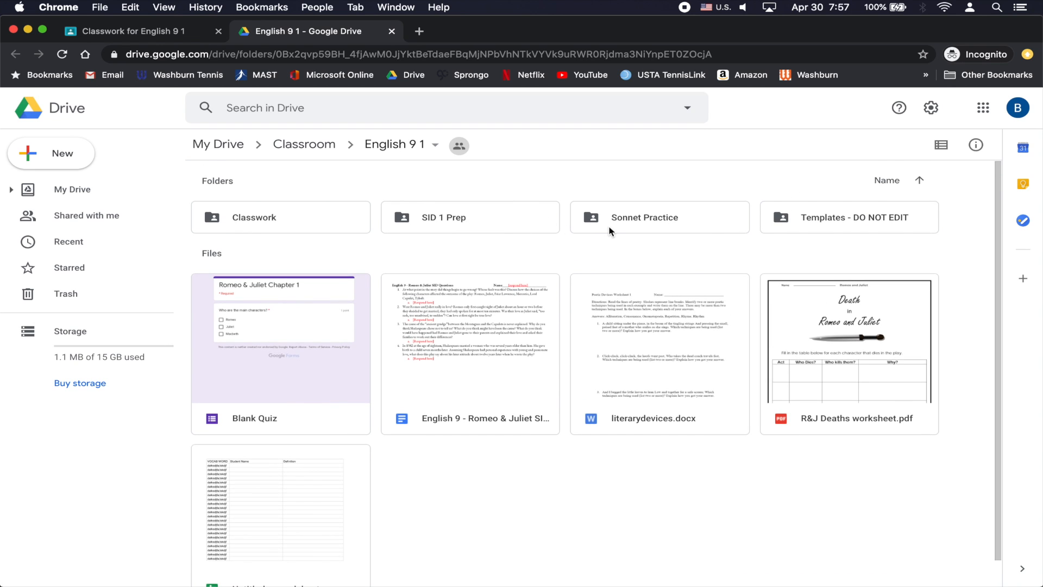
{"action": "scroll", "coordinate": [683, 312], "scroll_direction": "down", "scroll_amount": 1}
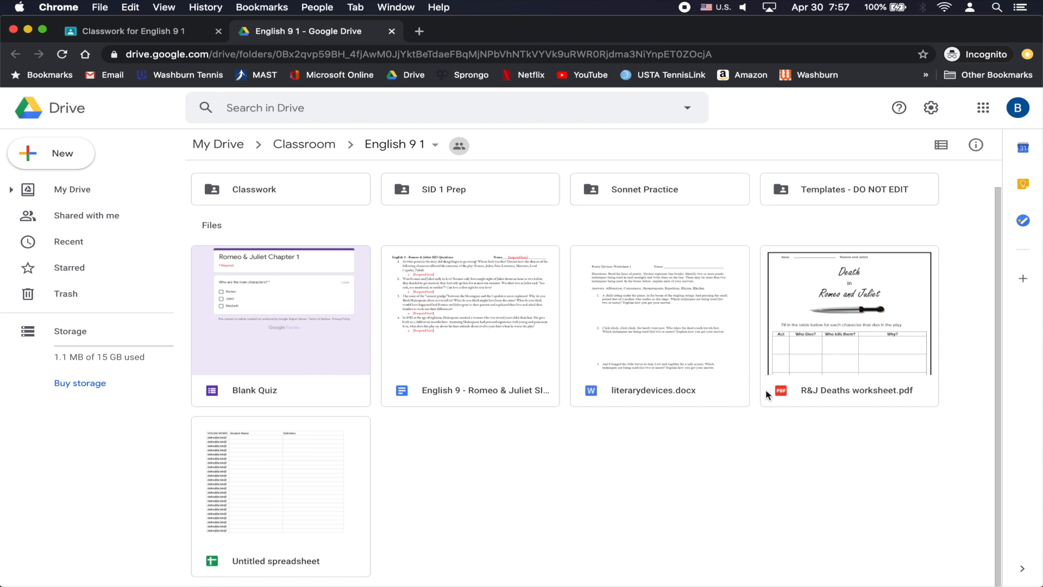
{"action": "scroll", "coordinate": [312, 489], "scroll_direction": "up", "scroll_amount": 1}
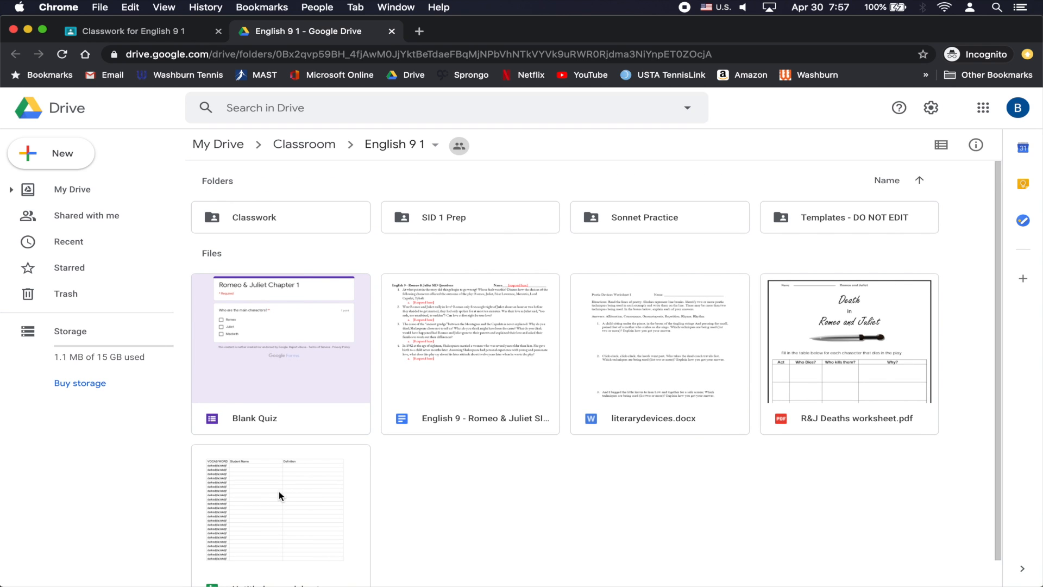
{"action": "left_click", "coordinate": [392, 31]}
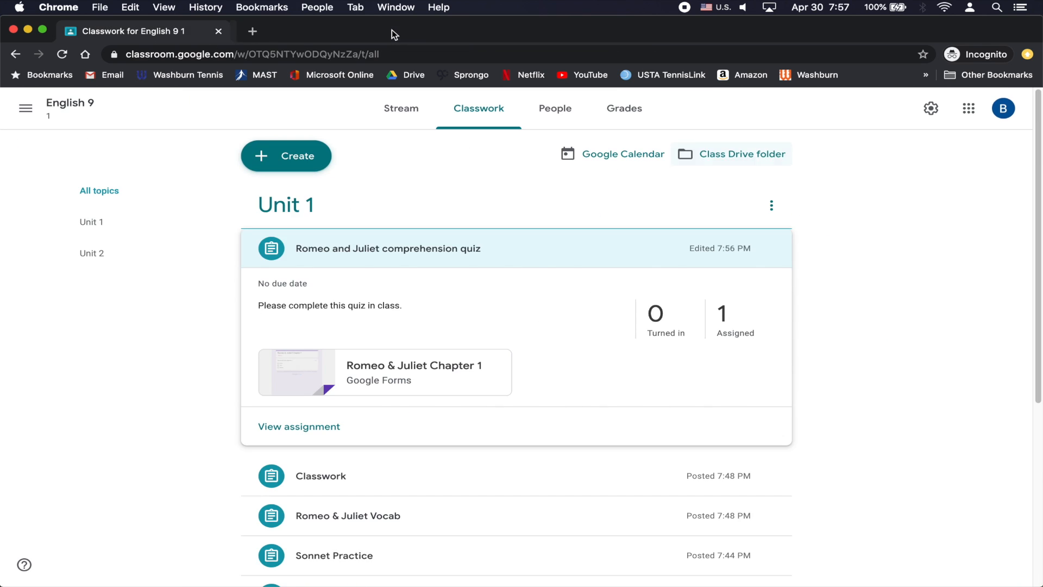
Examine the student work stored in the SID 1 Prep folder of the class Drive folder.
{"action": "left_click", "coordinate": [743, 160]}
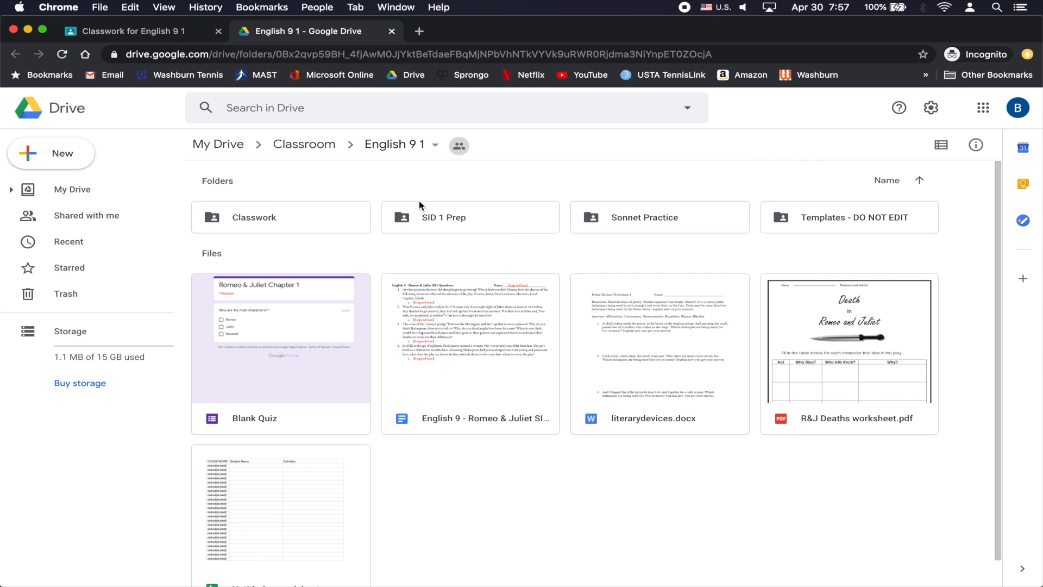
{"action": "double_click", "coordinate": [425, 219]}
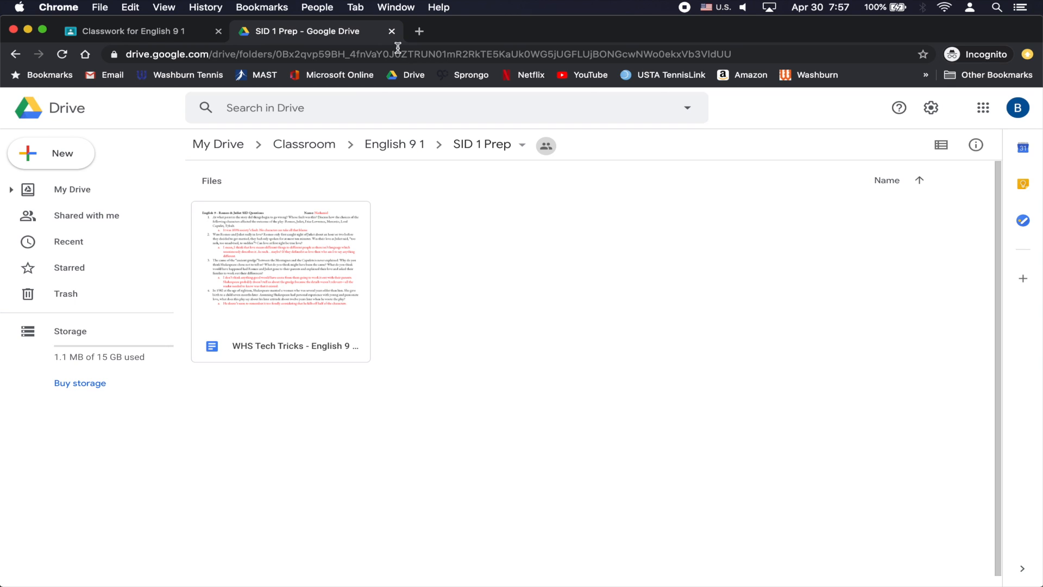
{"action": "left_click", "coordinate": [392, 32]}
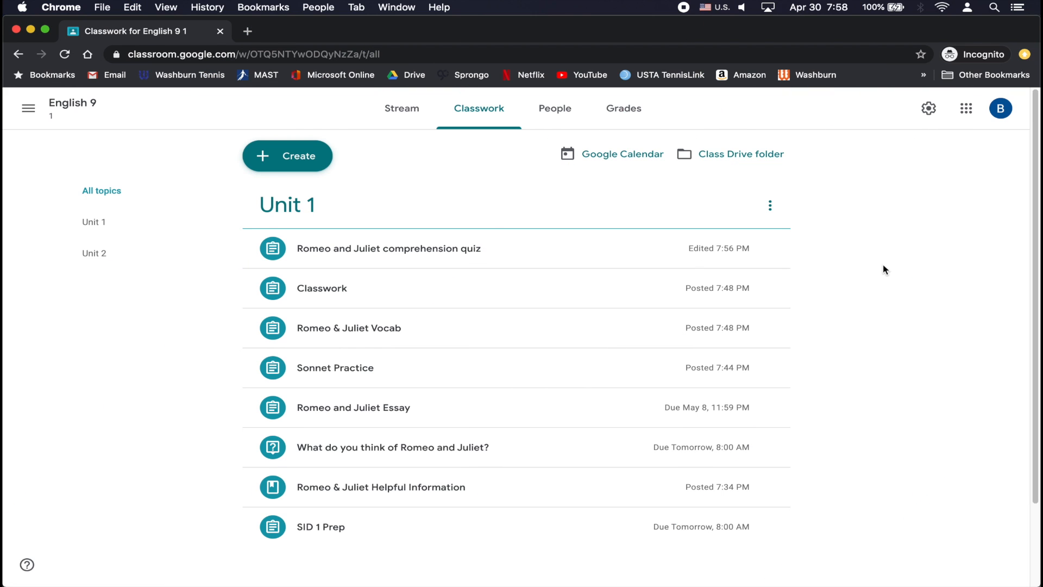
View the class gradebook and open the student work turned in for the SID 1 Prep assignment.
{"action": "left_click", "coordinate": [622, 124]}
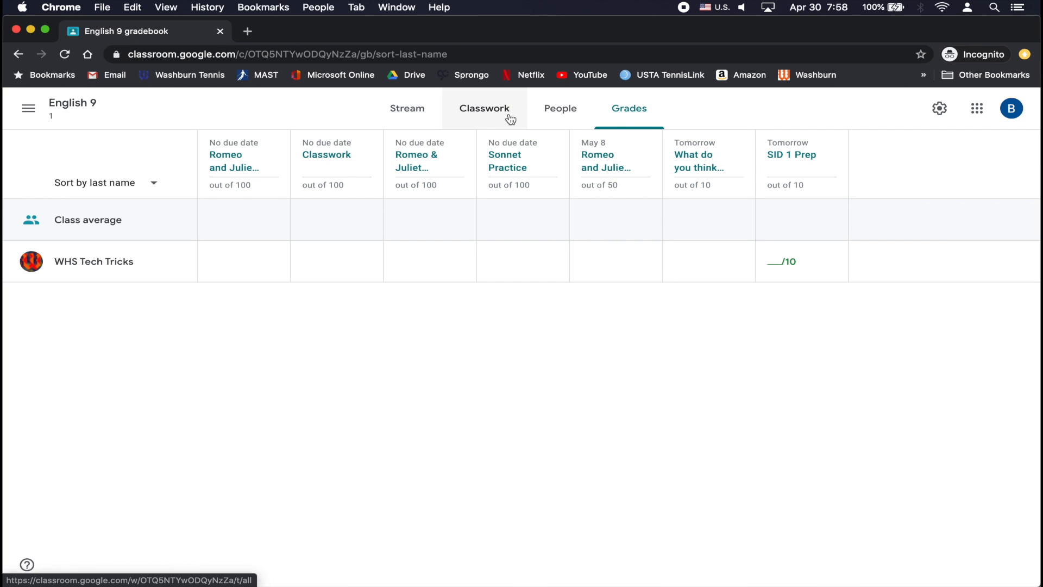
{"action": "left_click", "coordinate": [488, 116]}
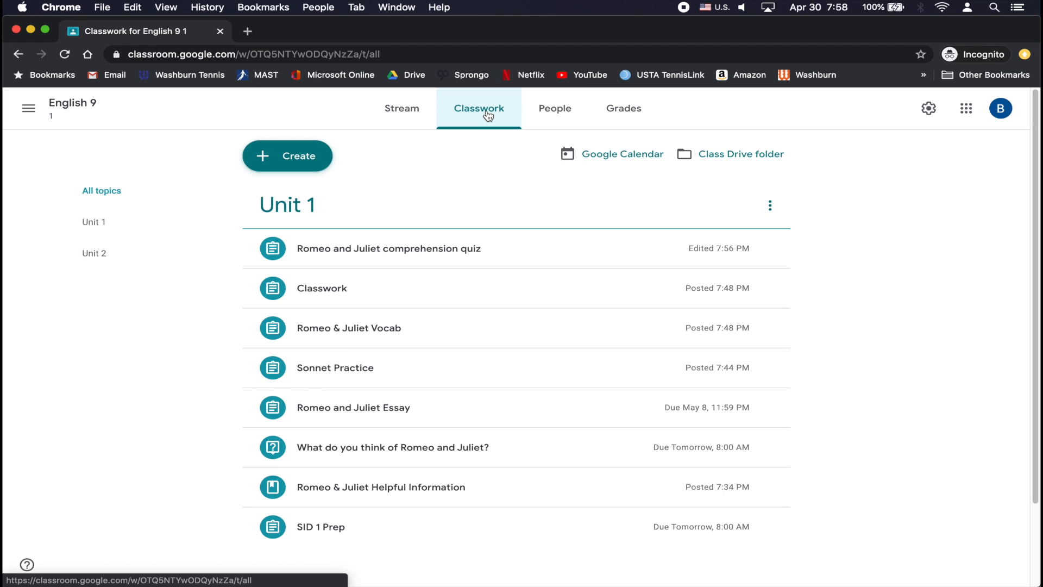
{"action": "scroll", "coordinate": [854, 378], "scroll_direction": "down", "scroll_amount": 1}
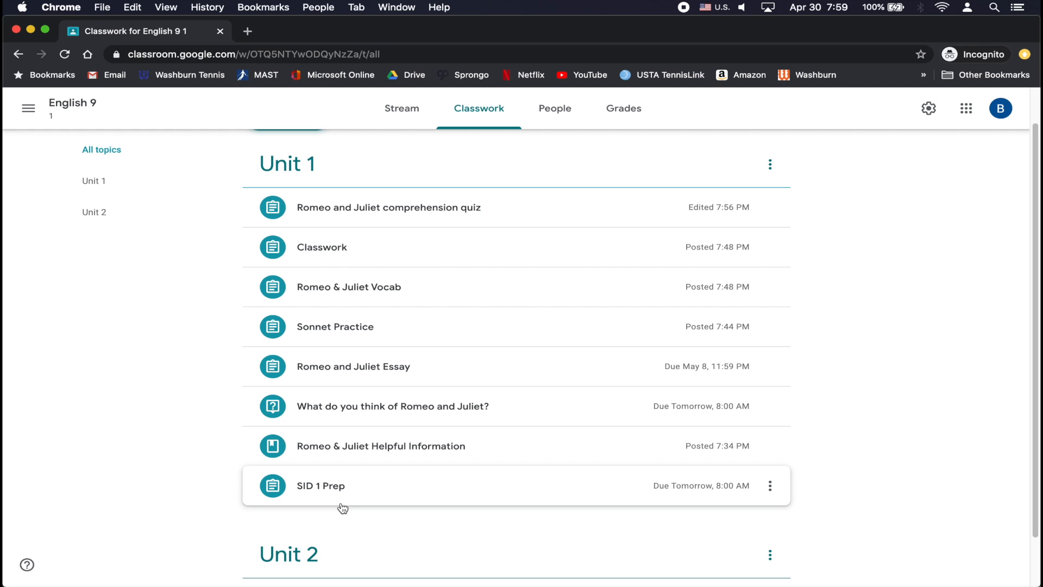
{"action": "left_click", "coordinate": [388, 491]}
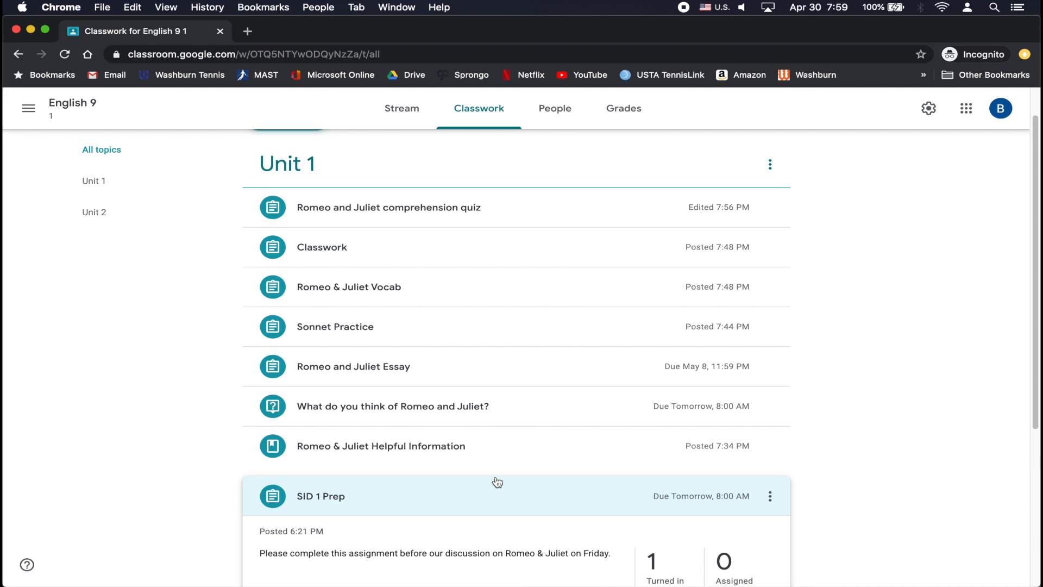
{"action": "left_click", "coordinate": [320, 535]}
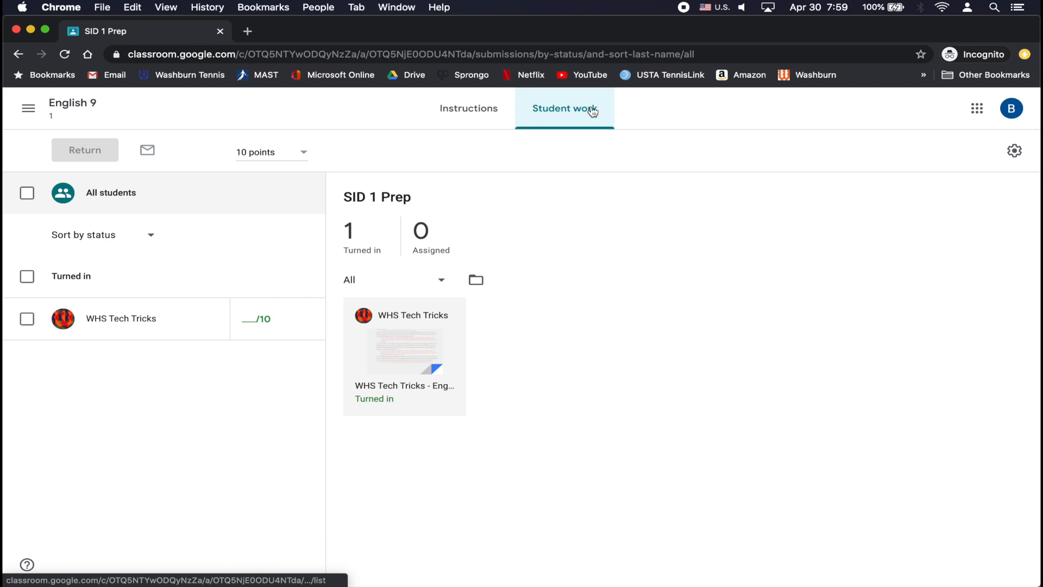
Review the SID 1 Prep instructions and open the student's turned-in Romeo & Juliet document to read the answers.
{"action": "left_click", "coordinate": [480, 114]}
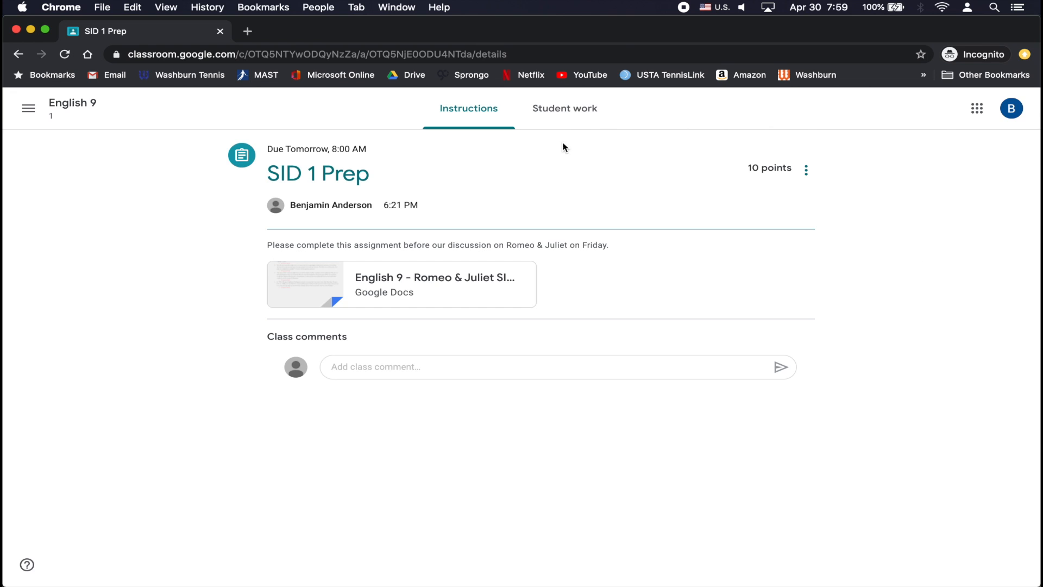
{"action": "left_click", "coordinate": [565, 117]}
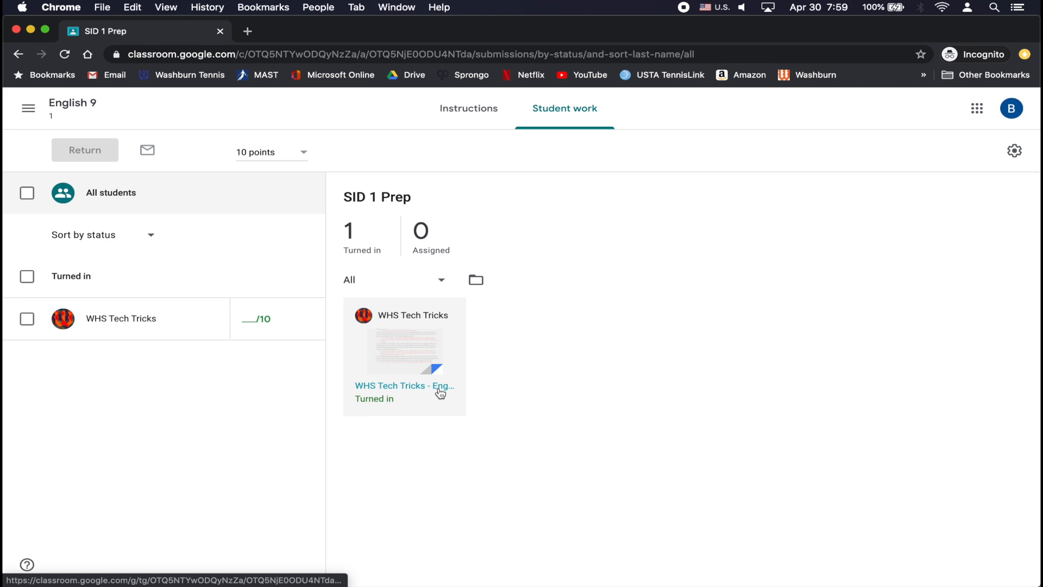
{"action": "left_click", "coordinate": [396, 377]}
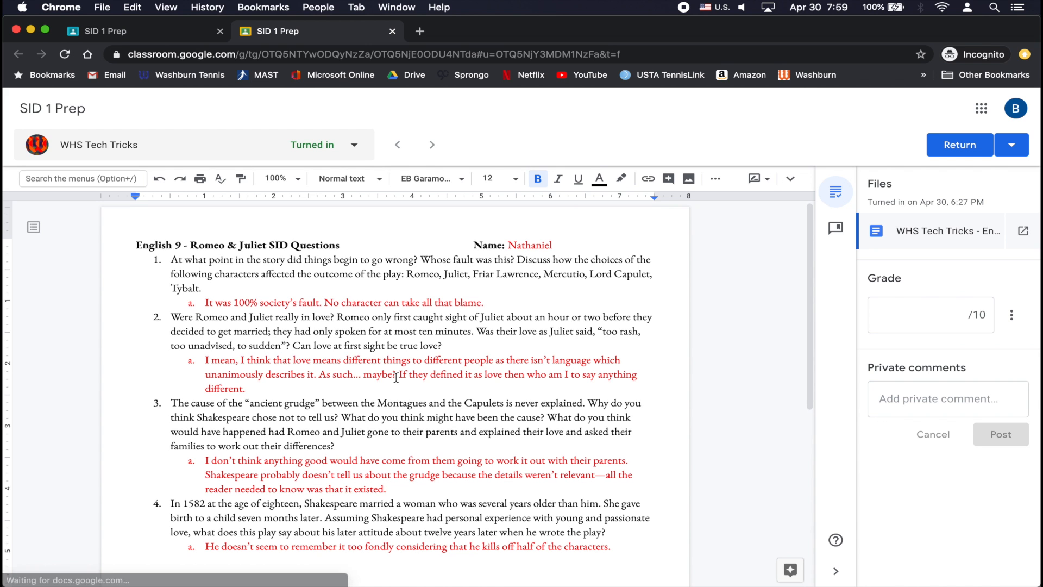
{"action": "scroll", "coordinate": [480, 377], "scroll_direction": "down", "scroll_amount": 1}
{"action": "scroll", "coordinate": [481, 378], "scroll_direction": "up", "scroll_amount": 1}
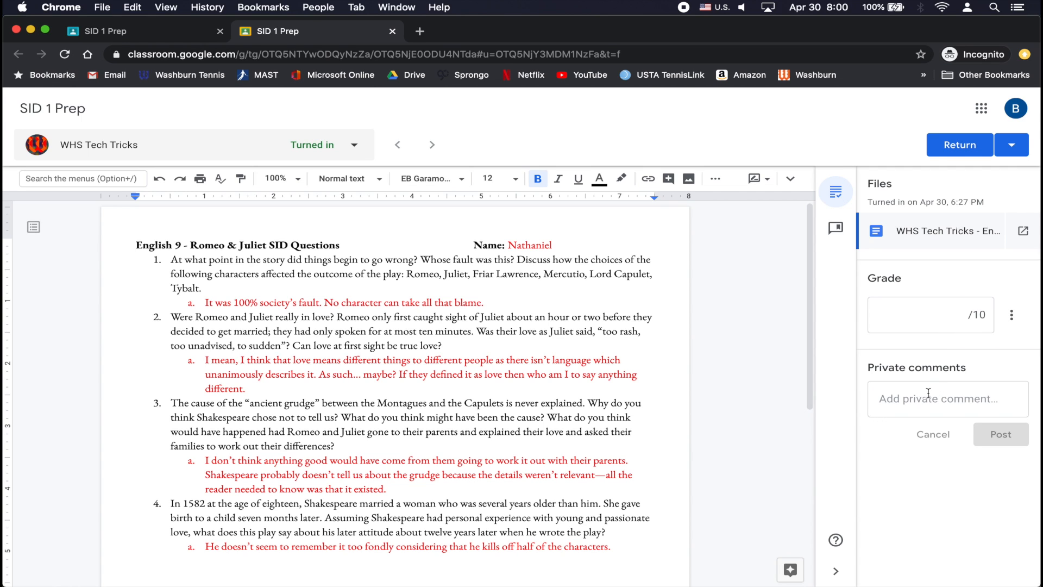
Grade the student's SID 1 Prep submission 10 out of 10 and return it to the student.
{"action": "mouse_move", "coordinate": [684, 386]}
{"action": "left_click", "coordinate": [903, 322]}
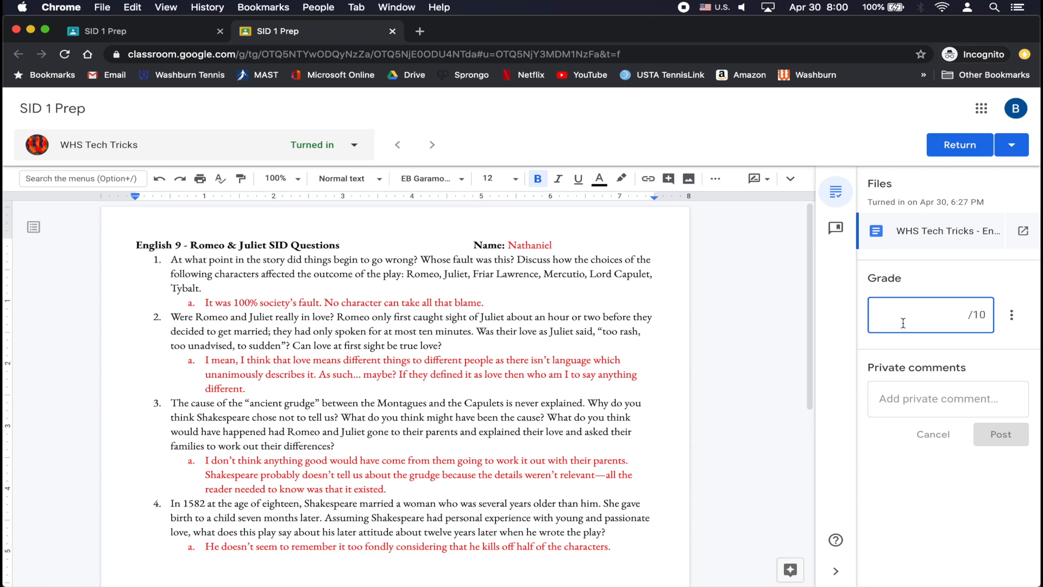
{"action": "type", "text": "10"}
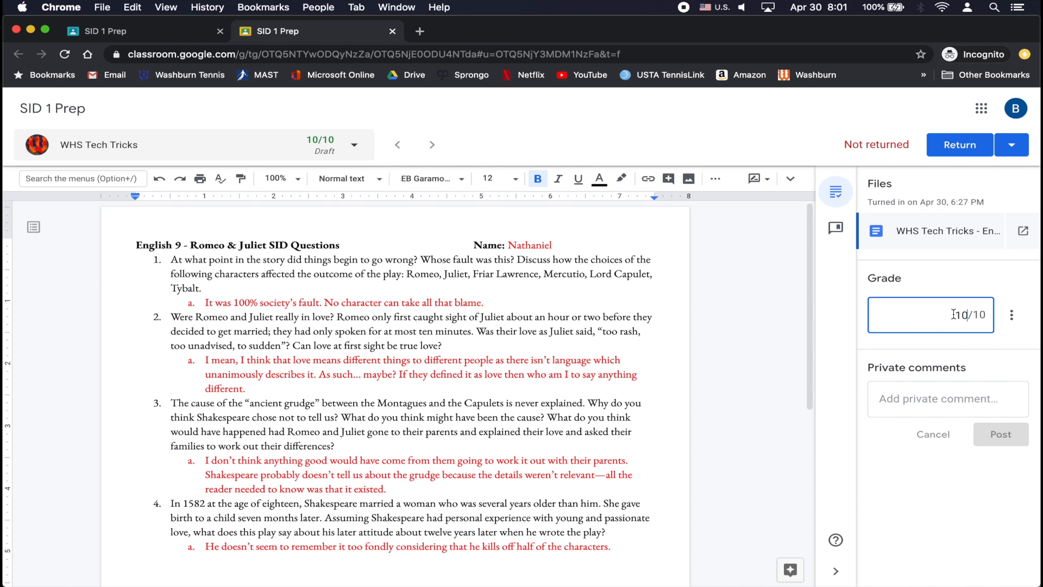
{"action": "left_click", "coordinate": [960, 148]}
{"action": "left_click", "coordinate": [638, 388]}
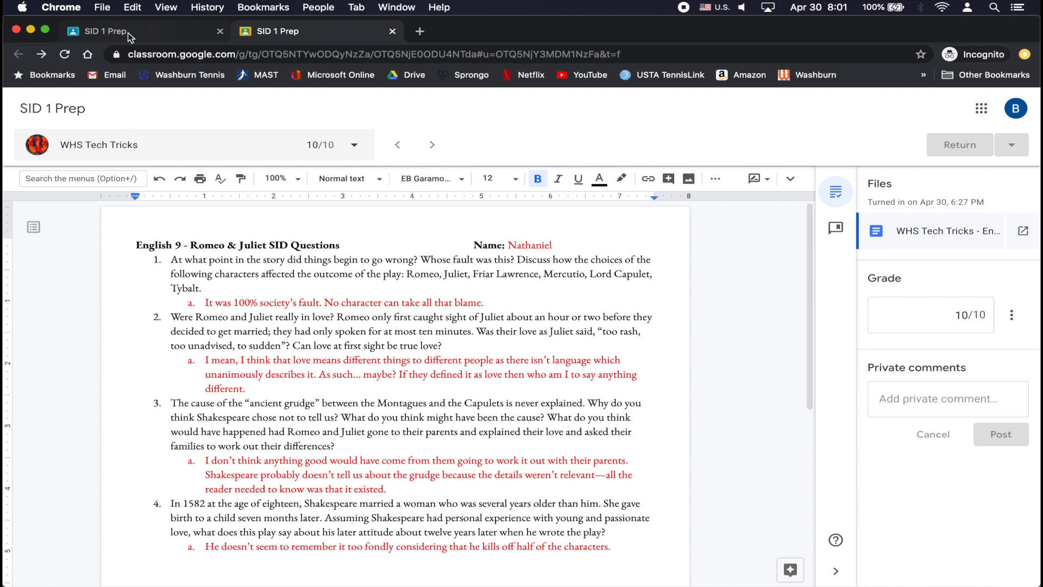
Check the SID 1 Prep student work overview and close the graded submission.
{"action": "left_click", "coordinate": [205, 34]}
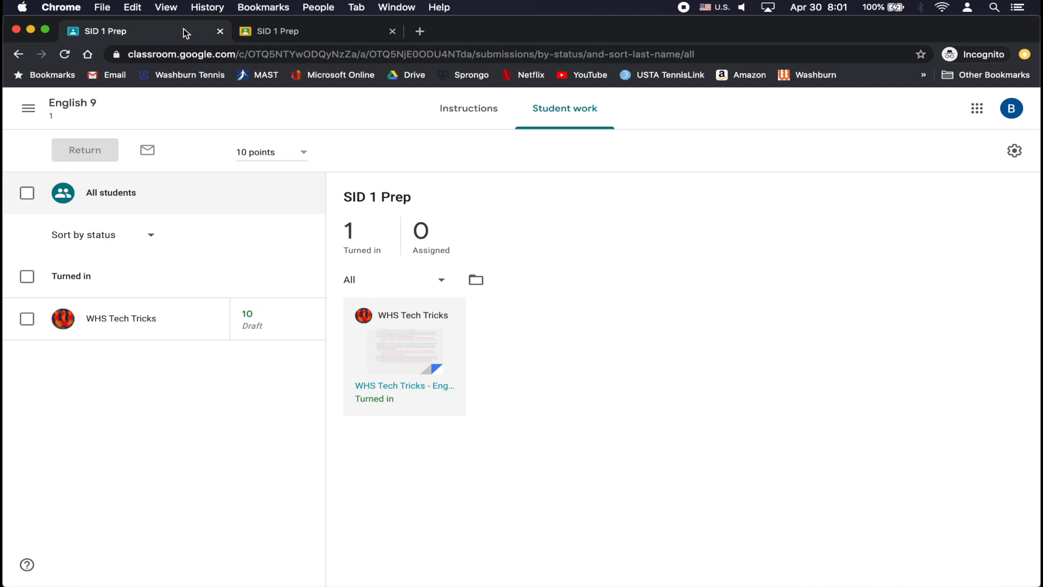
{"action": "left_click", "coordinate": [308, 37]}
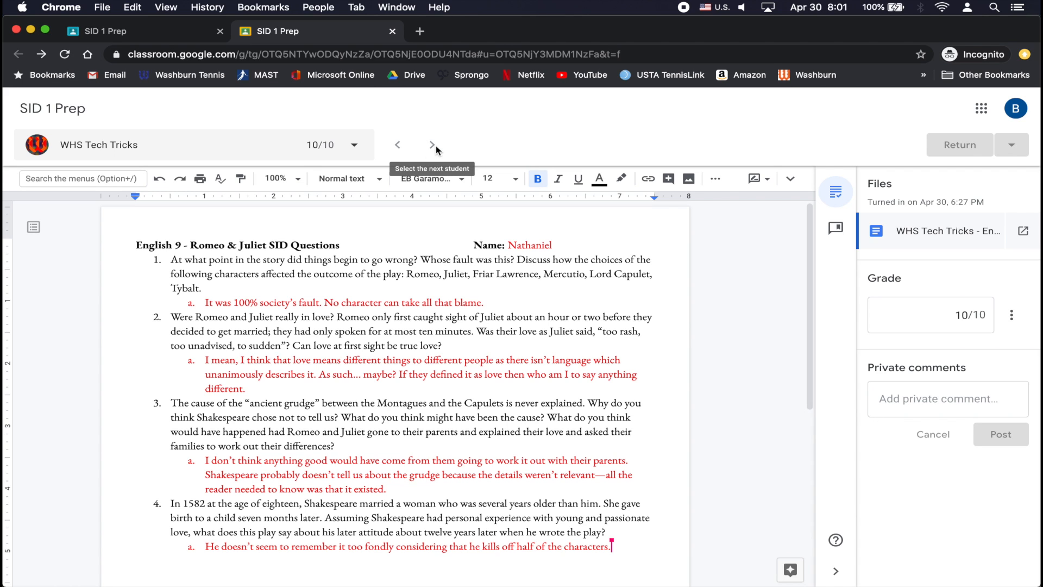
{"action": "left_click", "coordinate": [393, 32]}
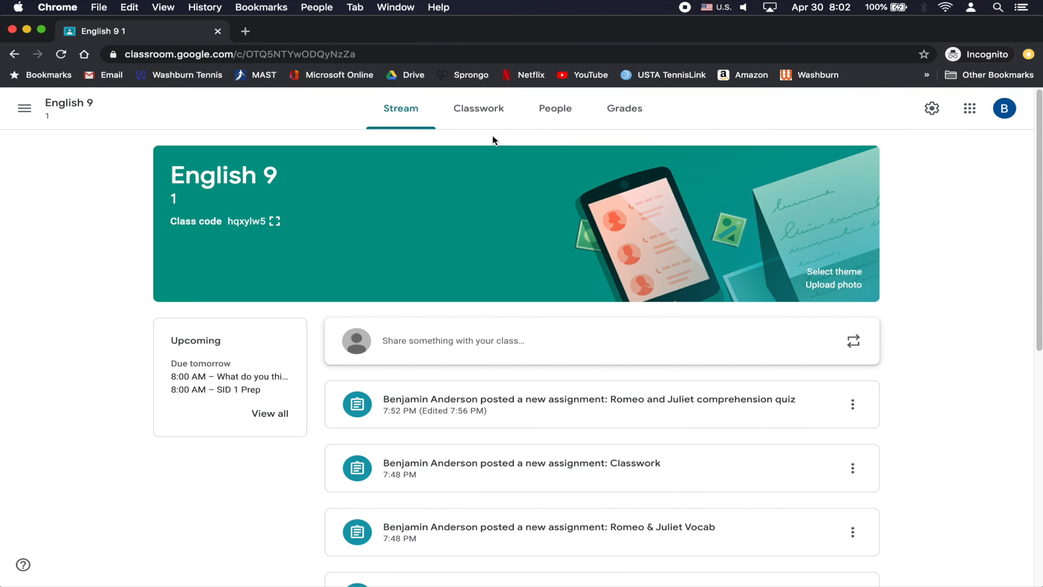
Examine the individual and bulk actions available for the enrolled student in the class's people list, without applying any.
{"action": "left_click", "coordinate": [555, 115]}
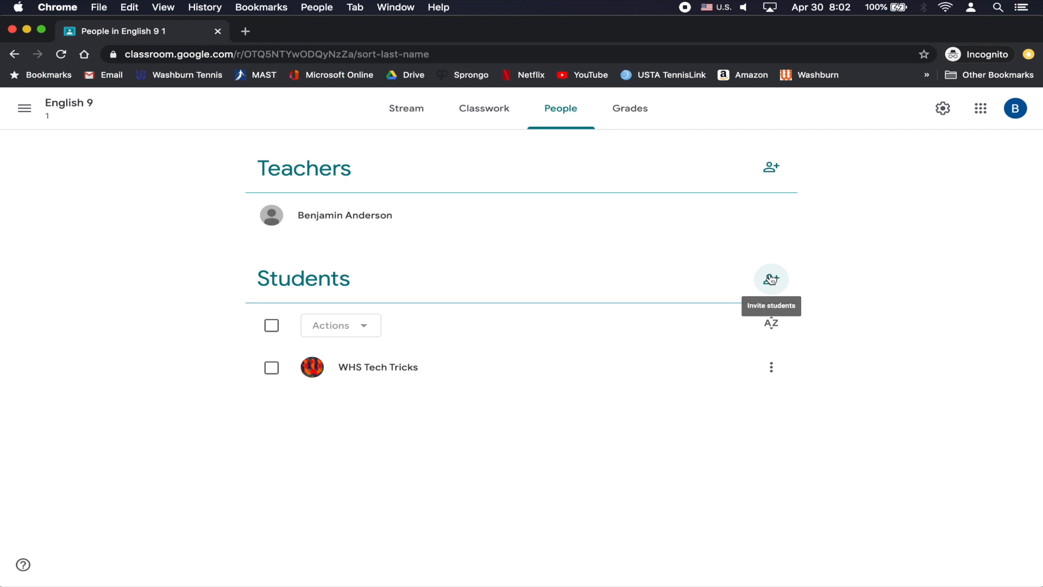
{"action": "left_click", "coordinate": [771, 368]}
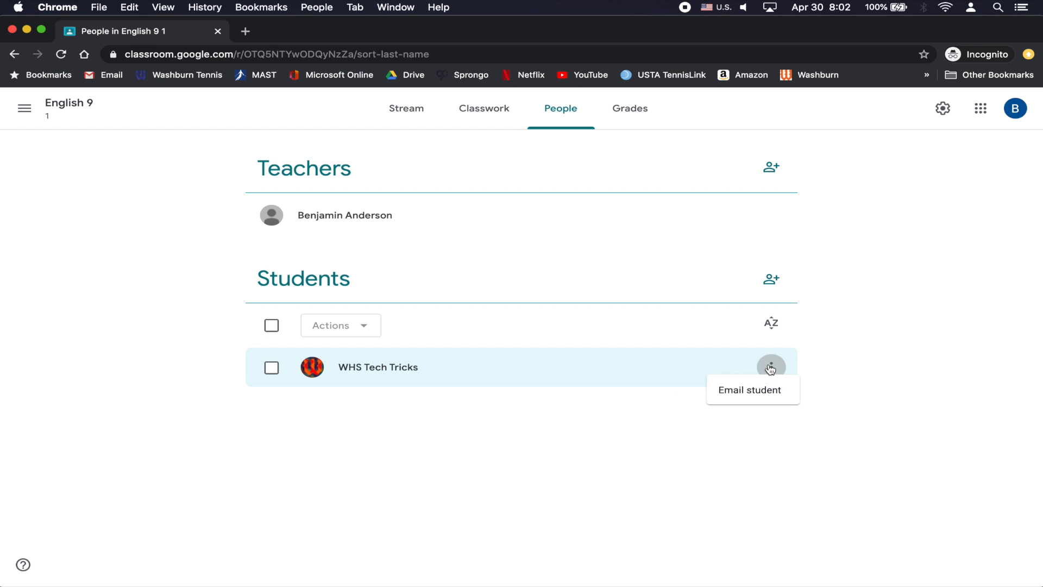
{"action": "left_click", "coordinate": [771, 368]}
{"action": "left_click", "coordinate": [270, 367]}
{"action": "left_click", "coordinate": [373, 327]}
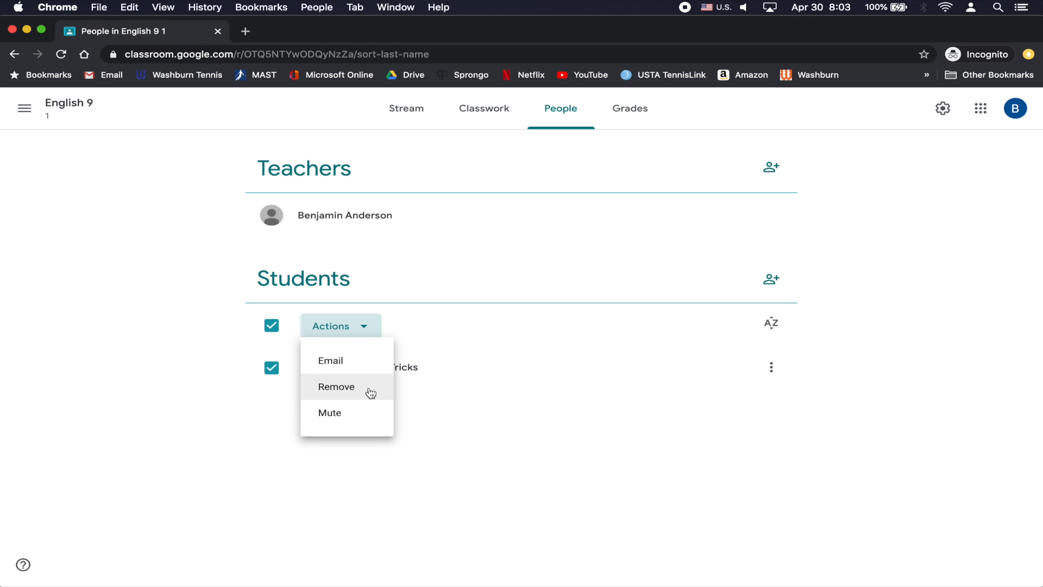
{"action": "left_click", "coordinate": [368, 326]}
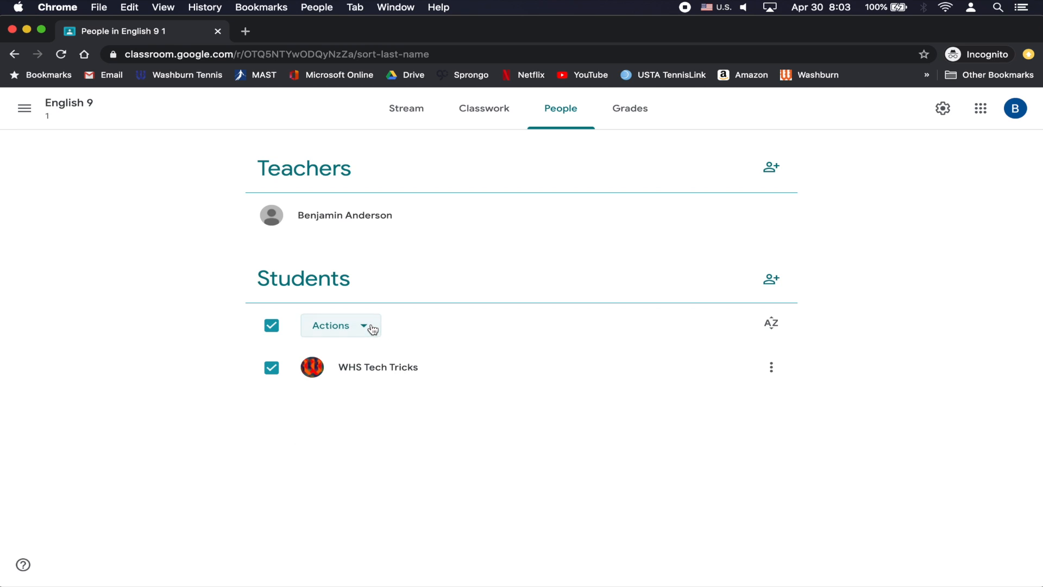
{"action": "left_click", "coordinate": [280, 327]}
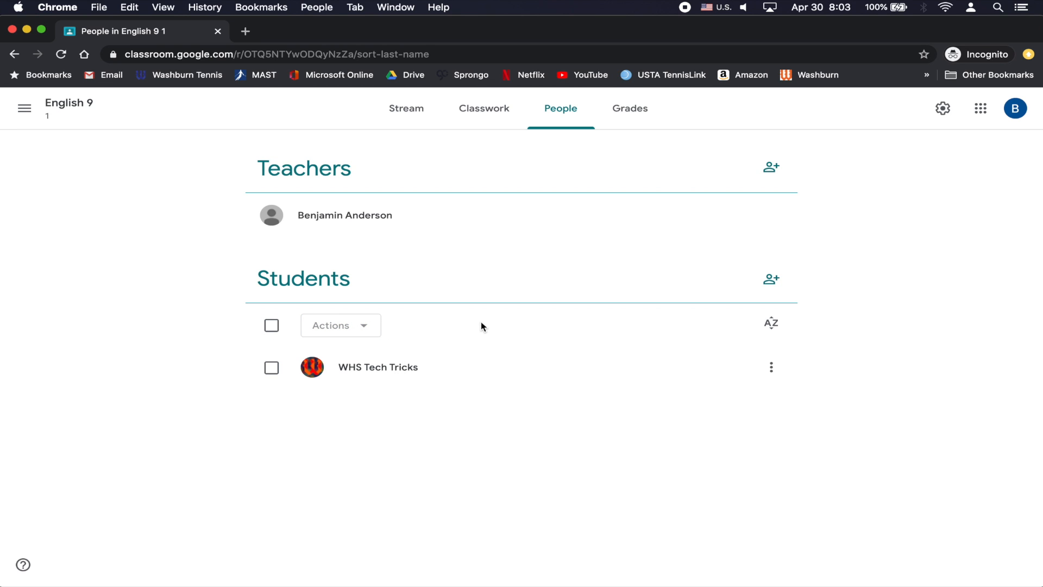